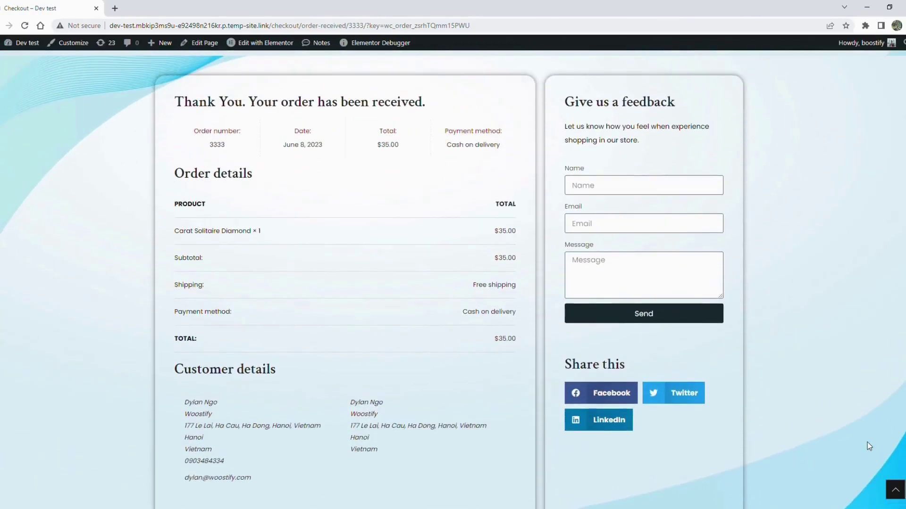
{"action": "scroll", "coordinate": [868, 446], "scroll_direction": "down", "scroll_amount": 2}
{"action": "scroll", "coordinate": [867, 446], "scroll_direction": "down", "scroll_amount": 2}
{"action": "scroll", "coordinate": [867, 446], "scroll_direction": "down", "scroll_amount": 1}
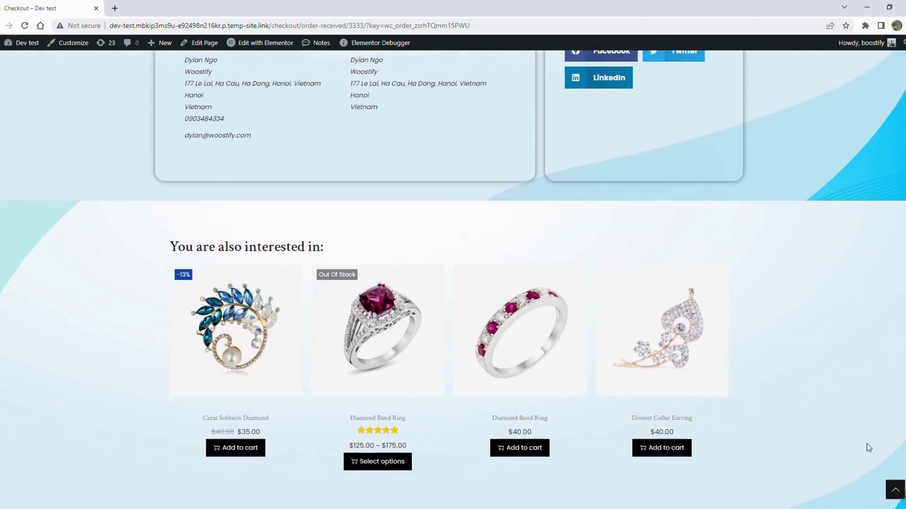
{"action": "scroll", "coordinate": [868, 447], "scroll_direction": "up", "scroll_amount": 3}
{"action": "scroll", "coordinate": [861, 449], "scroll_direction": "up", "scroll_amount": 3}
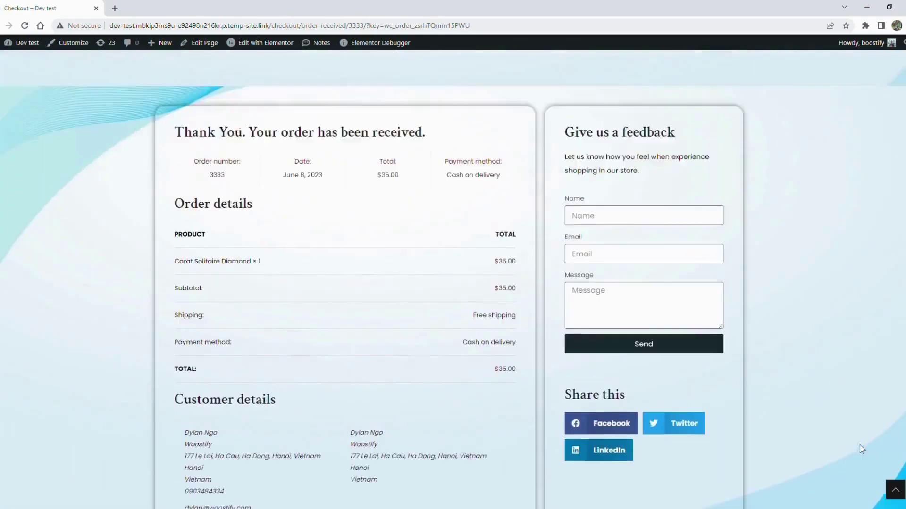
{"action": "scroll", "coordinate": [861, 448], "scroll_direction": "up", "scroll_amount": 4}
{"action": "scroll", "coordinate": [861, 449], "scroll_direction": "up", "scroll_amount": 1}
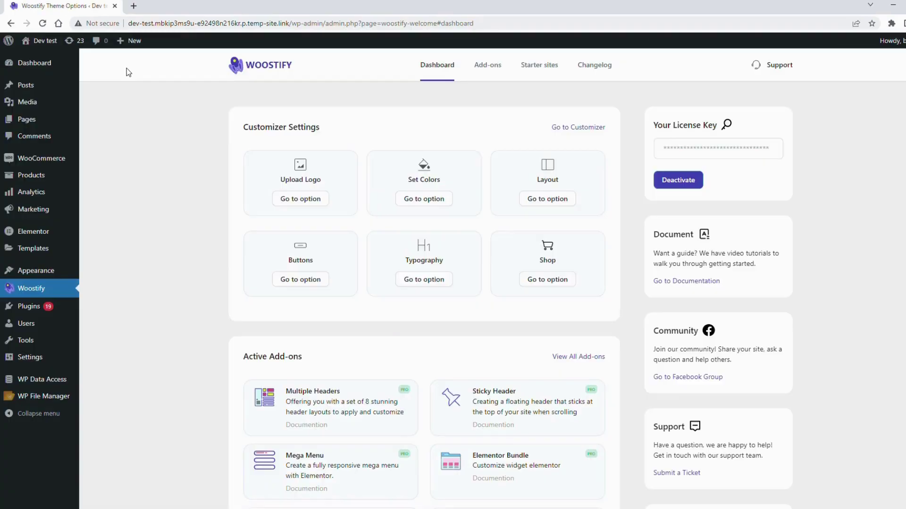
{"action": "scroll", "coordinate": [738, 469], "scroll_direction": "down", "scroll_amount": 1}
Enable the WooBuilder and Elementor Bundle add-ons in Woostify and view the WooBuilder templates
{"action": "left_click", "coordinate": [34, 238]}
{"action": "left_click", "coordinate": [488, 66]}
{"action": "scroll", "coordinate": [439, 181], "scroll_direction": "down", "scroll_amount": 2}
{"action": "scroll", "coordinate": [493, 181], "scroll_direction": "up", "scroll_amount": 2}
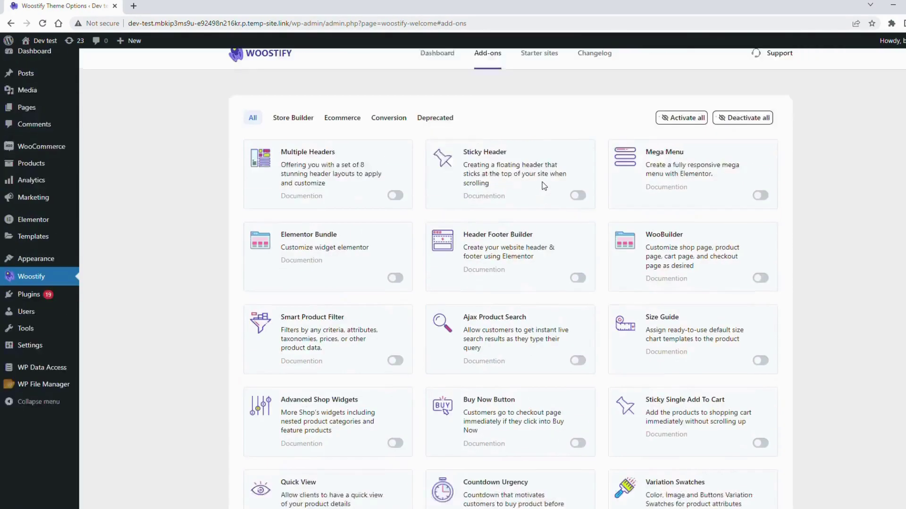
{"action": "scroll", "coordinate": [794, 244], "scroll_direction": "down", "scroll_amount": 1}
{"action": "scroll", "coordinate": [696, 267], "scroll_direction": "down", "scroll_amount": 2}
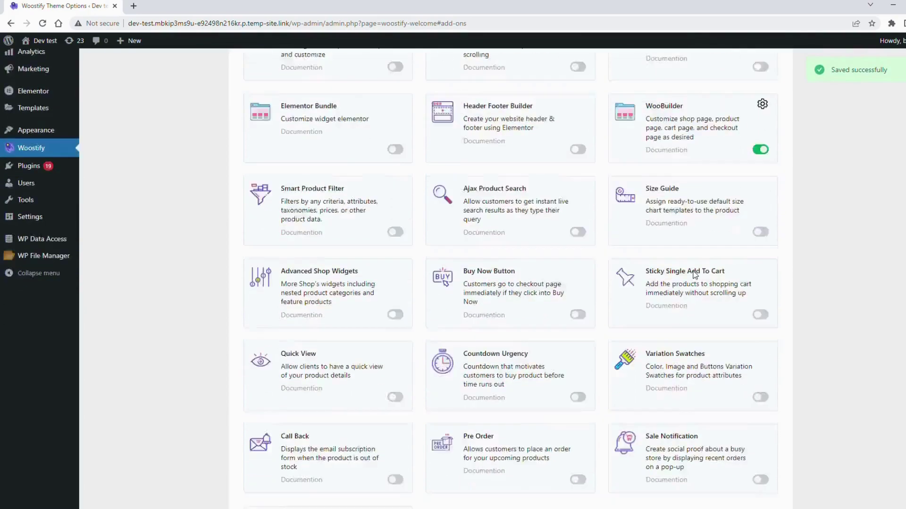
{"action": "scroll", "coordinate": [697, 276], "scroll_direction": "down", "scroll_amount": 2}
{"action": "scroll", "coordinate": [697, 284], "scroll_direction": "up", "scroll_amount": 5}
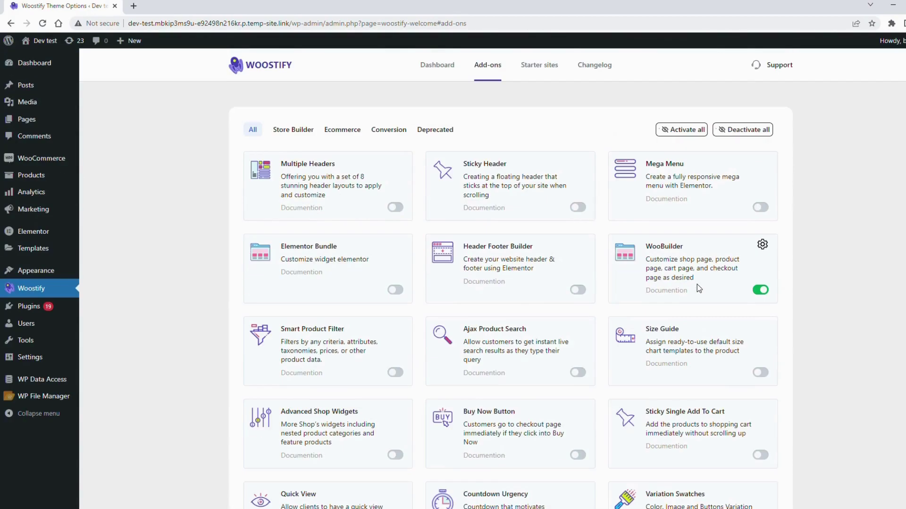
{"action": "left_click", "coordinate": [393, 291]}
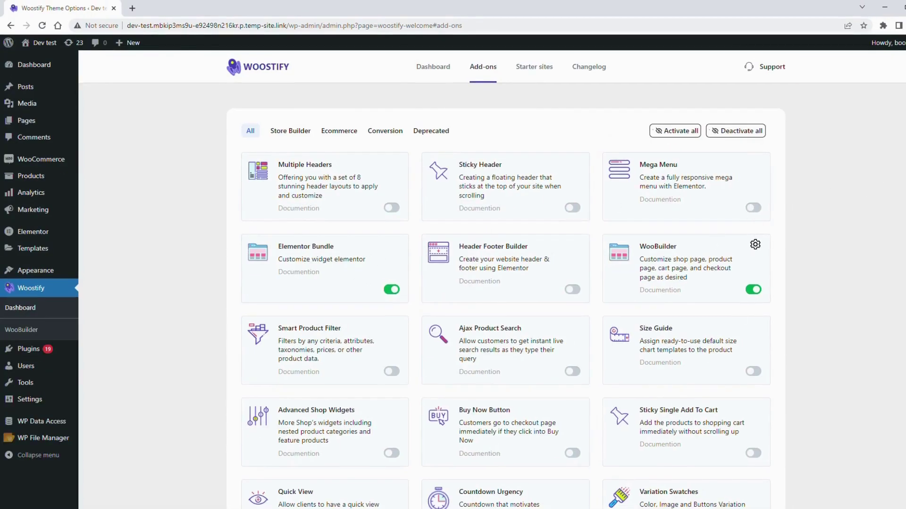
{"action": "left_click", "coordinate": [658, 246]}
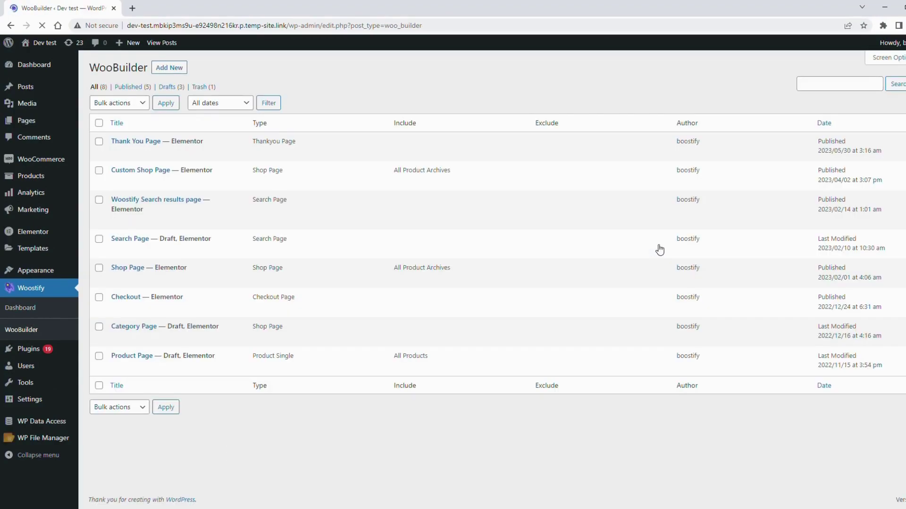
Start a new WooBuilder template with Thankyou Page as its type
{"action": "left_click", "coordinate": [170, 68]}
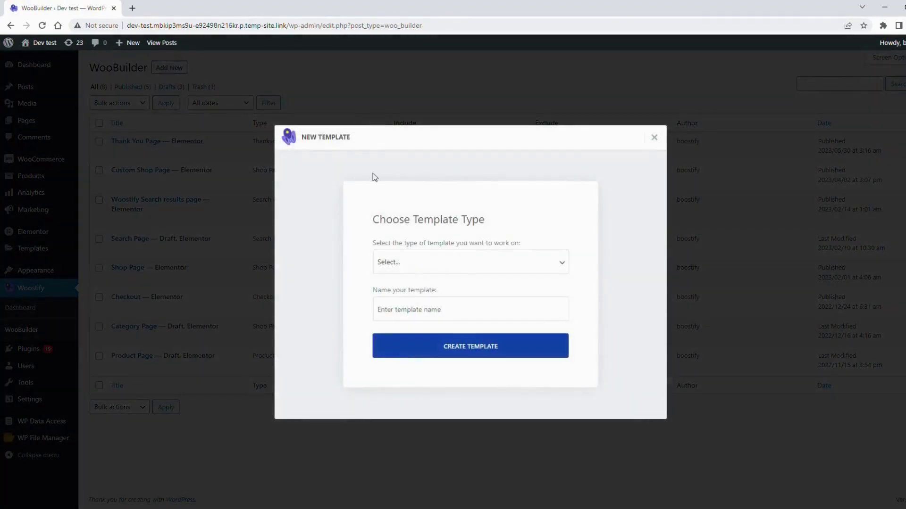
{"action": "left_click", "coordinate": [429, 309]}
{"action": "type", "text": "T"}
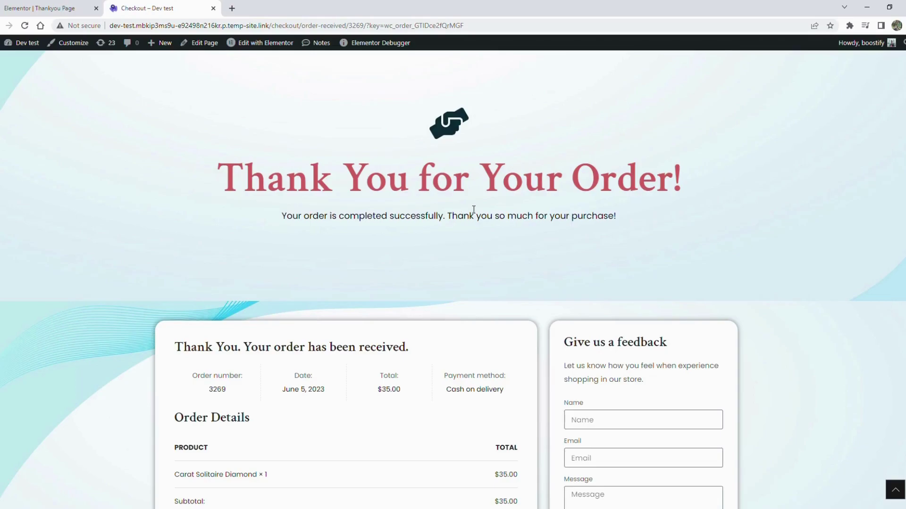
{"action": "scroll", "coordinate": [438, 162], "scroll_direction": "down", "scroll_amount": 5}
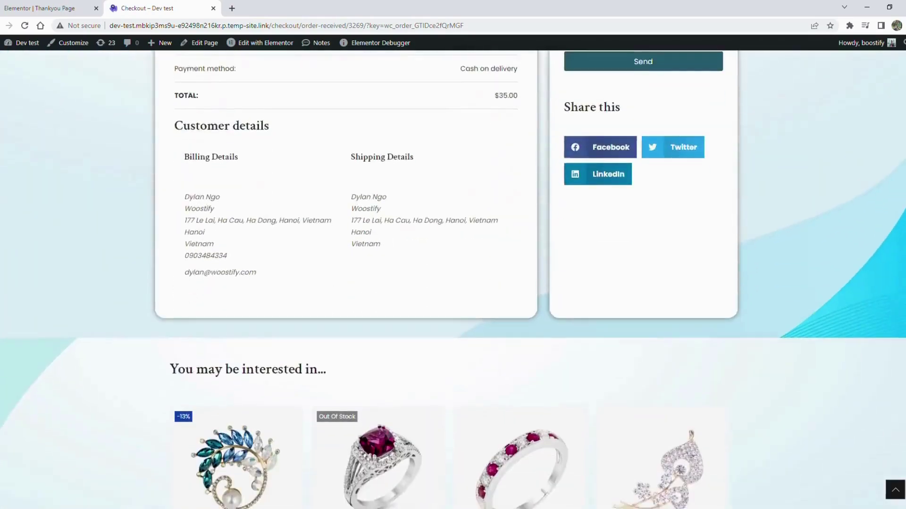
{"action": "scroll", "coordinate": [437, 162], "scroll_direction": "down", "scroll_amount": 3}
{"action": "scroll", "coordinate": [438, 163], "scroll_direction": "up", "scroll_amount": 9}
{"action": "scroll", "coordinate": [511, 162], "scroll_direction": "down", "scroll_amount": 2}
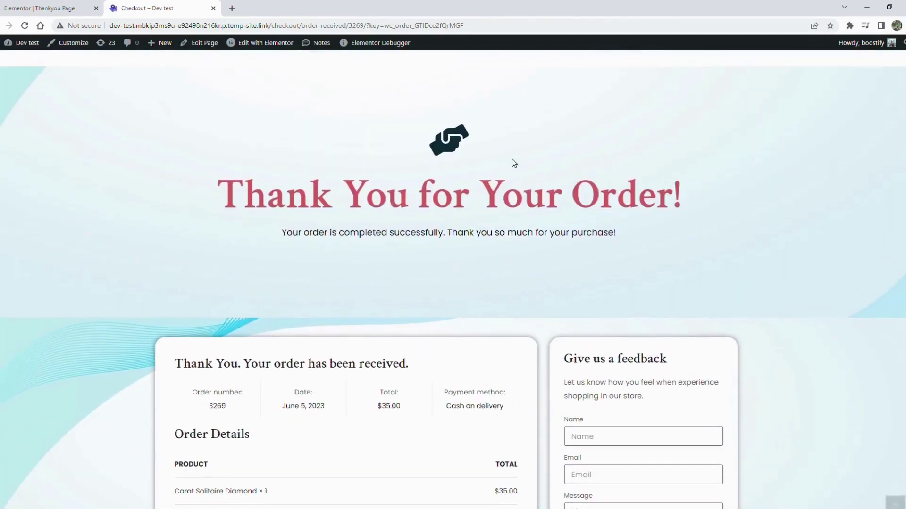
{"action": "scroll", "coordinate": [200, 95], "scroll_direction": "down", "scroll_amount": 5}
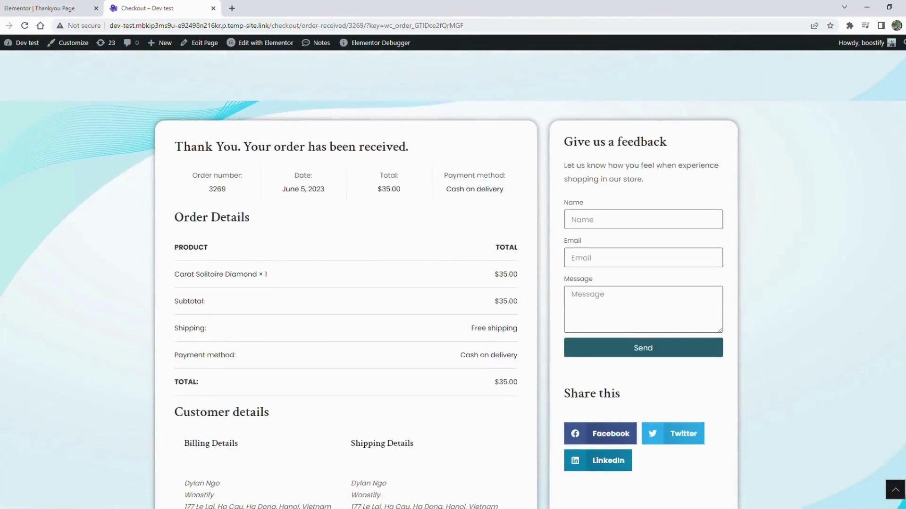
{"action": "scroll", "coordinate": [200, 94], "scroll_direction": "up", "scroll_amount": 1}
{"action": "scroll", "coordinate": [207, 340], "scroll_direction": "down", "scroll_amount": 1}
{"action": "scroll", "coordinate": [244, 106], "scroll_direction": "up", "scroll_amount": 2}
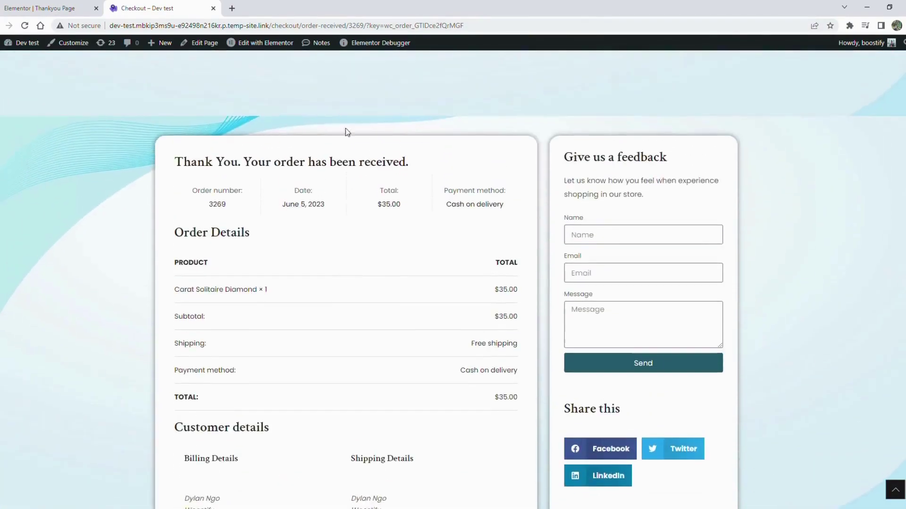
{"action": "scroll", "coordinate": [346, 132], "scroll_direction": "down", "scroll_amount": 4}
{"action": "scroll", "coordinate": [206, 413], "scroll_direction": "up", "scroll_amount": 3}
{"action": "scroll", "coordinate": [667, 166], "scroll_direction": "up", "scroll_amount": 1}
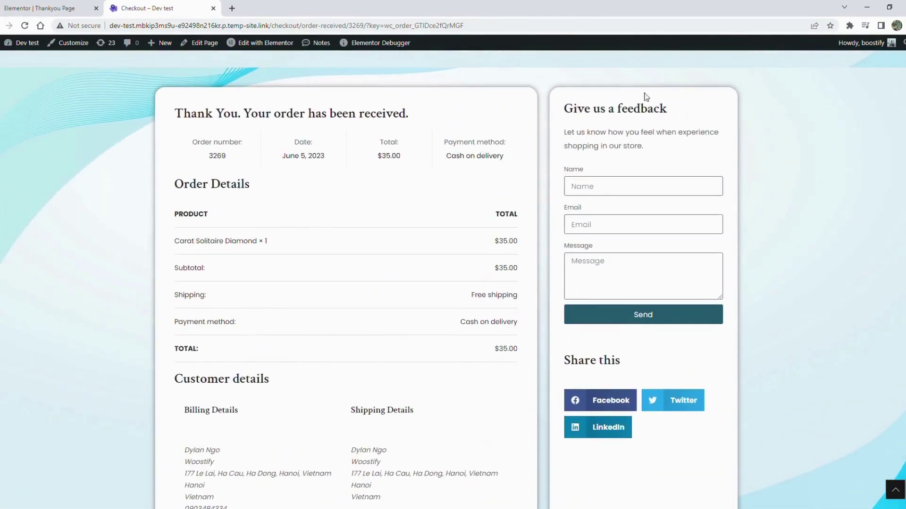
{"action": "scroll", "coordinate": [682, 175], "scroll_direction": "down", "scroll_amount": 3}
{"action": "scroll", "coordinate": [582, 325], "scroll_direction": "up", "scroll_amount": 3}
Select and deselect the 'Share this' heading on the reference thank-you page
{"action": "double_click", "coordinate": [609, 357]}
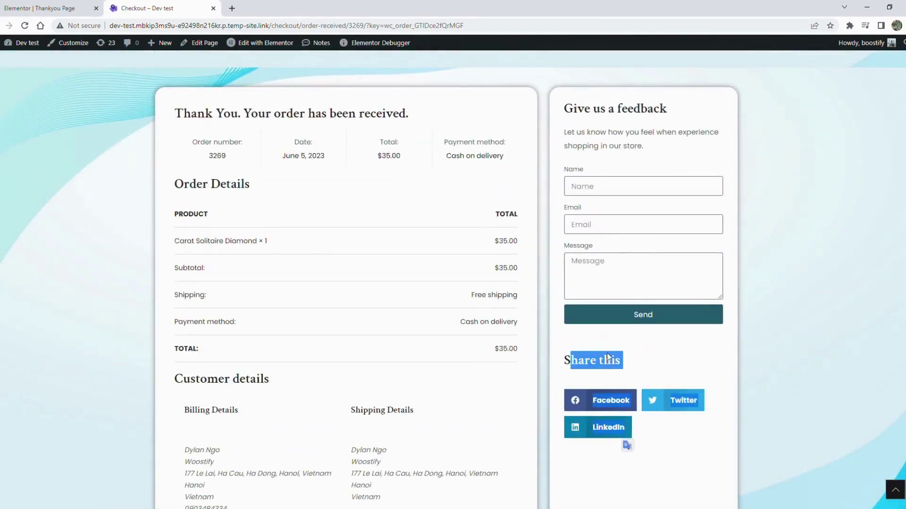
{"action": "left_click", "coordinate": [625, 350]}
{"action": "scroll", "coordinate": [156, 354], "scroll_direction": "down", "scroll_amount": 5}
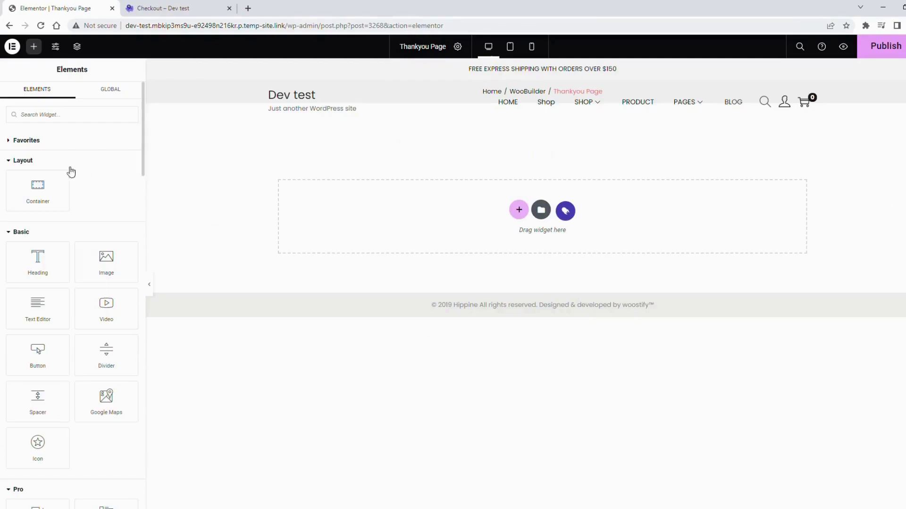
Add a container with a centred H1 heading reading 'Thank You for Your Order!'
{"action": "left_click_drag", "start_coordinate": [44, 188], "coordinate": [559, 218]}
{"action": "left_click", "coordinate": [545, 158]}
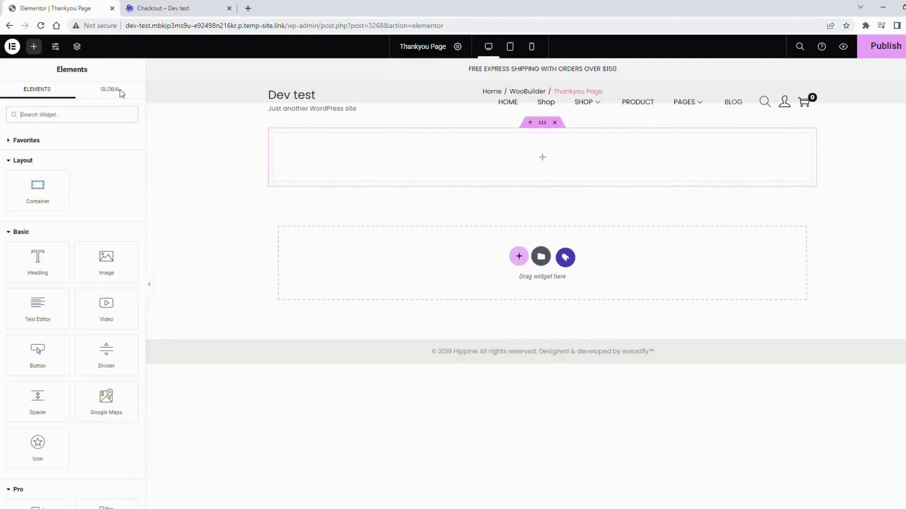
{"action": "left_click_drag", "start_coordinate": [37, 258], "coordinate": [545, 170]}
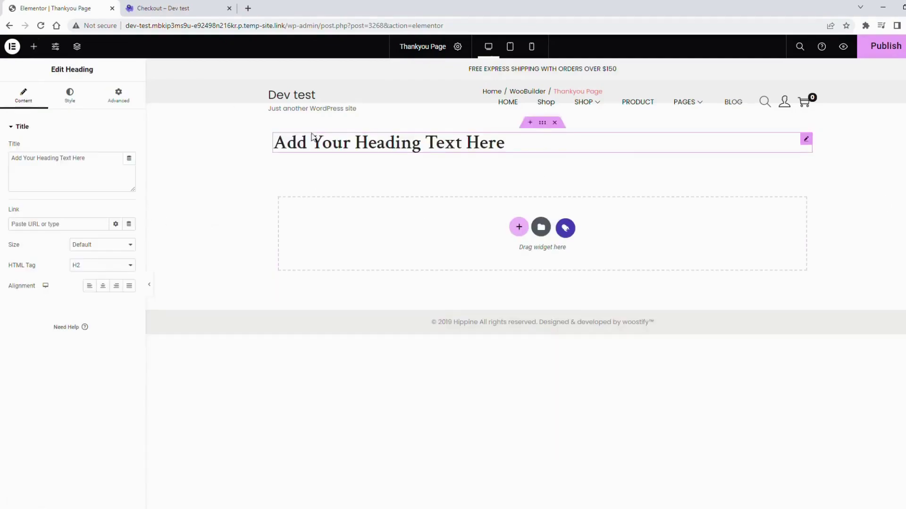
{"action": "left_click", "coordinate": [89, 170]}
{"action": "key", "text": "ctrl+a"}
{"action": "type", "text": "Thank"}
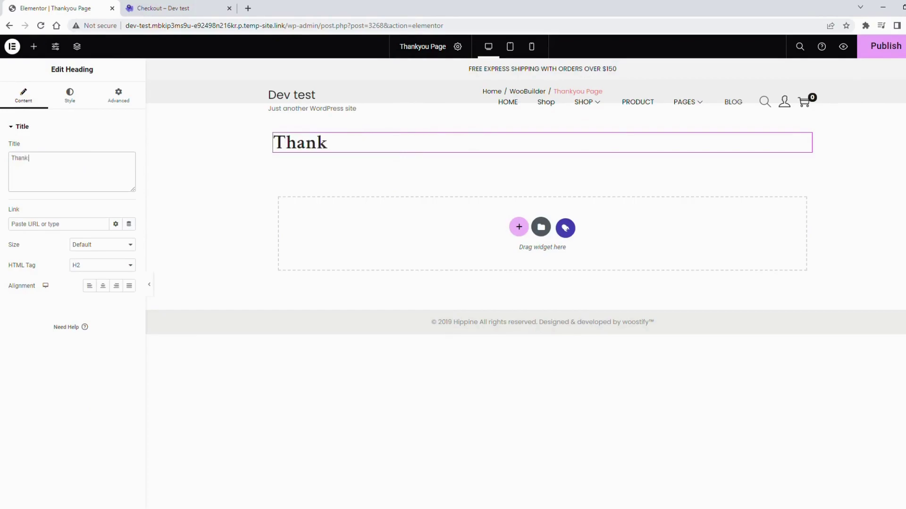
{"action": "type", "text": " You for Your Orr"}
{"action": "key", "text": "BackSpace"}
{"action": "type", "text": "der!"}
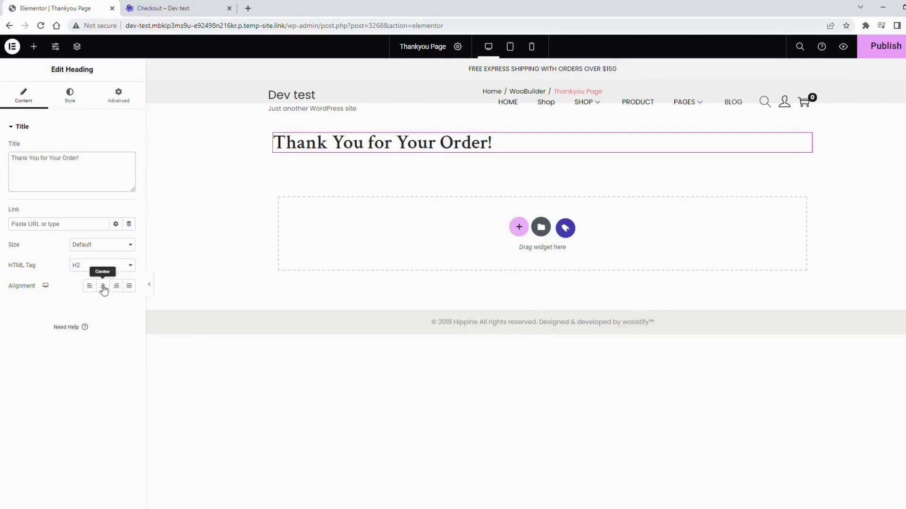
{"action": "left_click", "coordinate": [103, 266]}
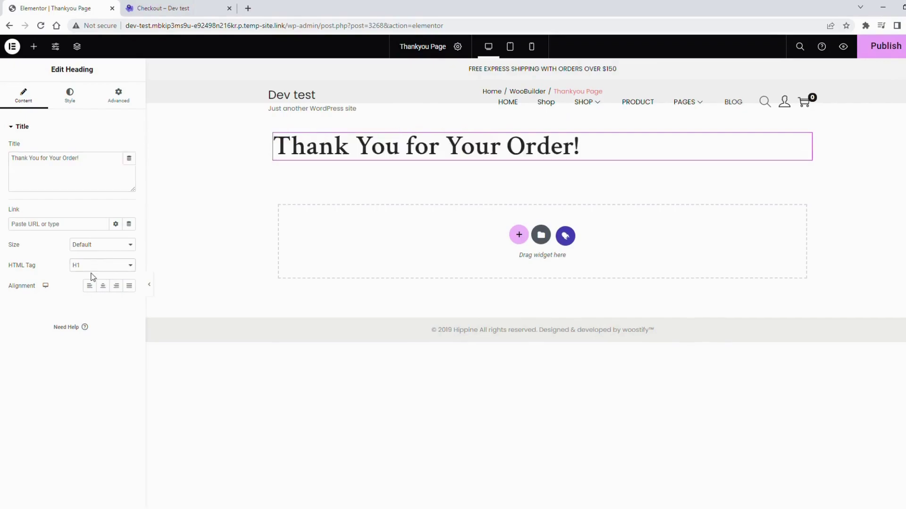
{"action": "left_click", "coordinate": [103, 286]}
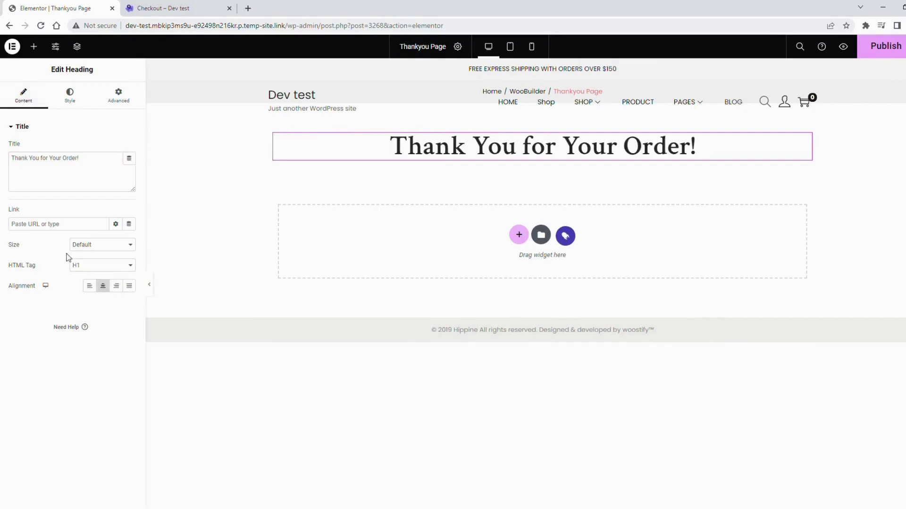
Enlarge the heading's font size and colour it dark red
{"action": "left_click", "coordinate": [72, 102]}
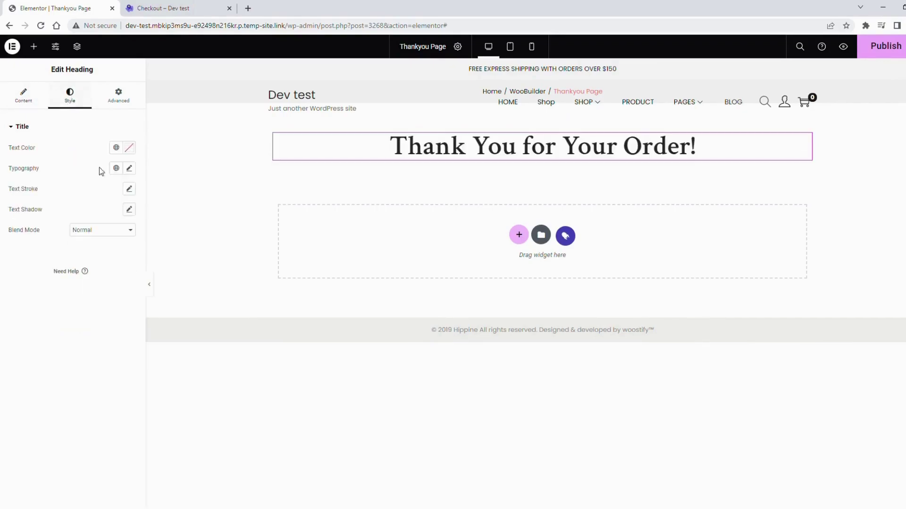
{"action": "left_click", "coordinate": [129, 169]}
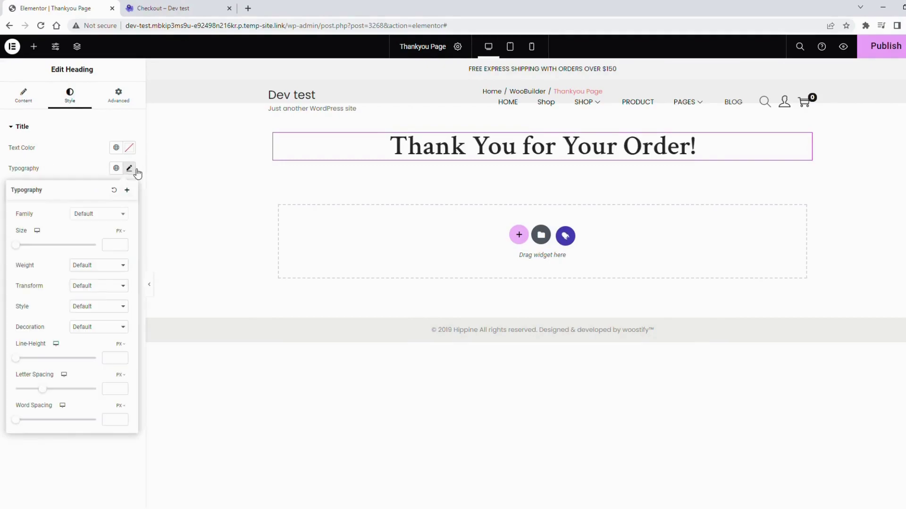
{"action": "left_click", "coordinate": [107, 242]}
{"action": "type", "text": "60"}
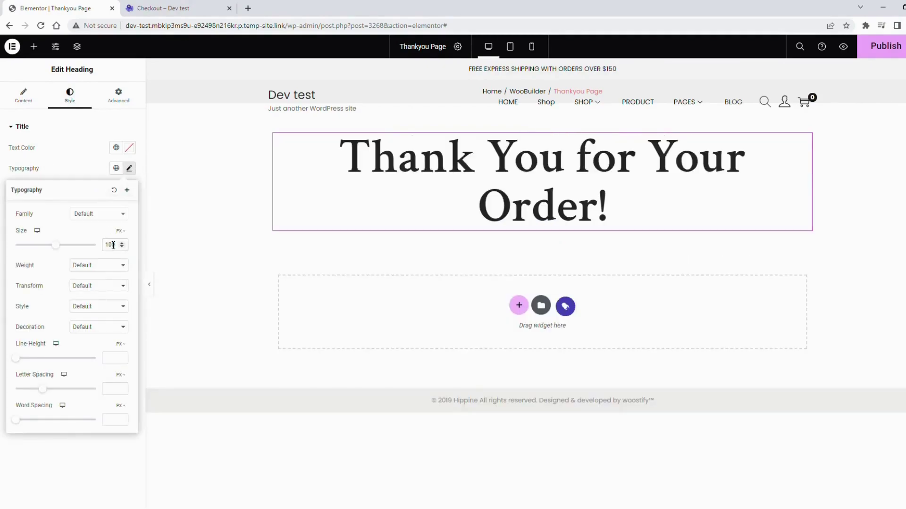
{"action": "type", "text": "85"}
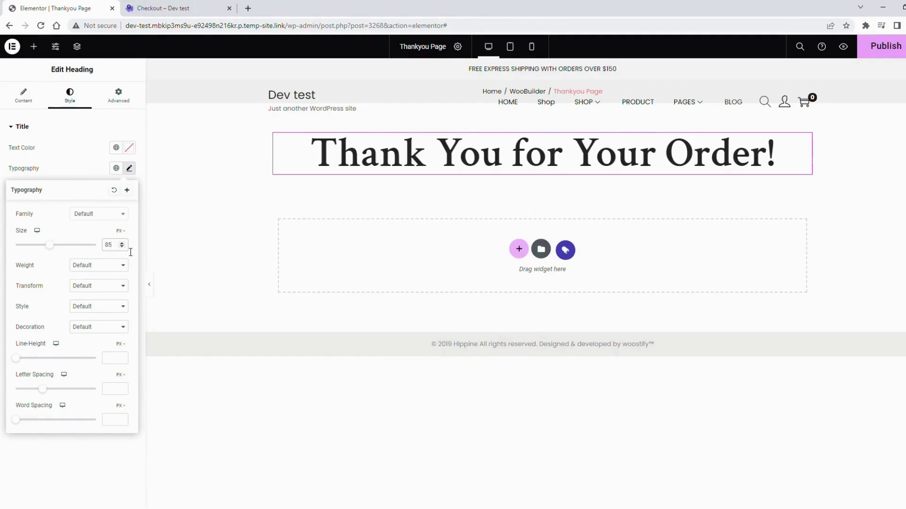
{"action": "left_click", "coordinate": [101, 151]}
{"action": "left_click", "coordinate": [128, 147]}
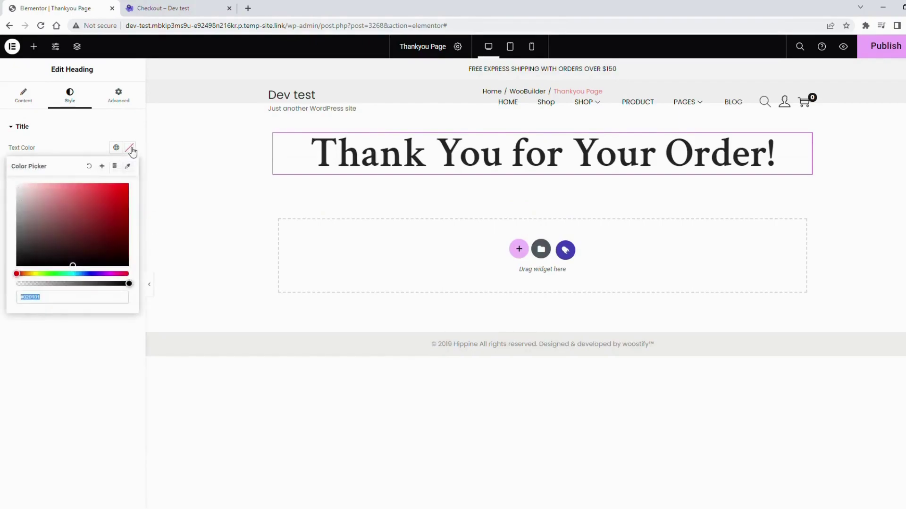
{"action": "left_click", "coordinate": [92, 222]}
{"action": "left_click_drag", "start_coordinate": [97, 215], "coordinate": [89, 208]}
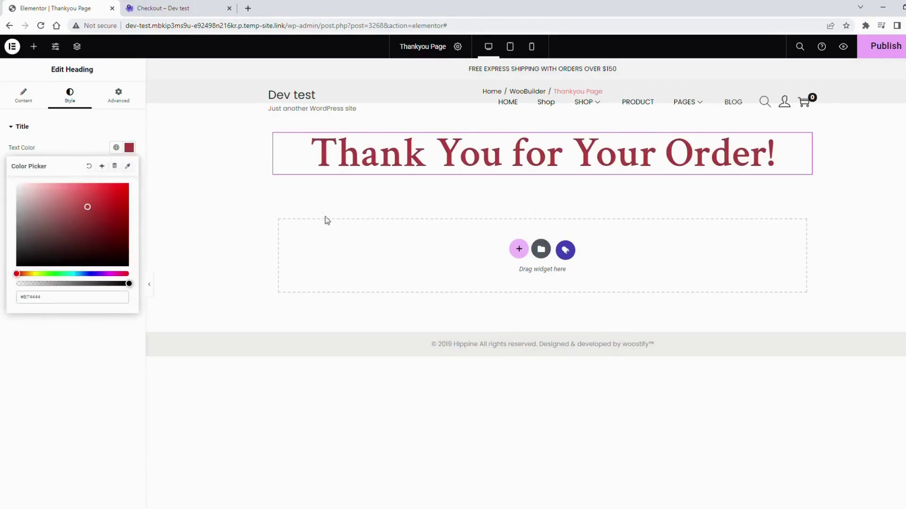
{"action": "mouse_move", "coordinate": [543, 153]}
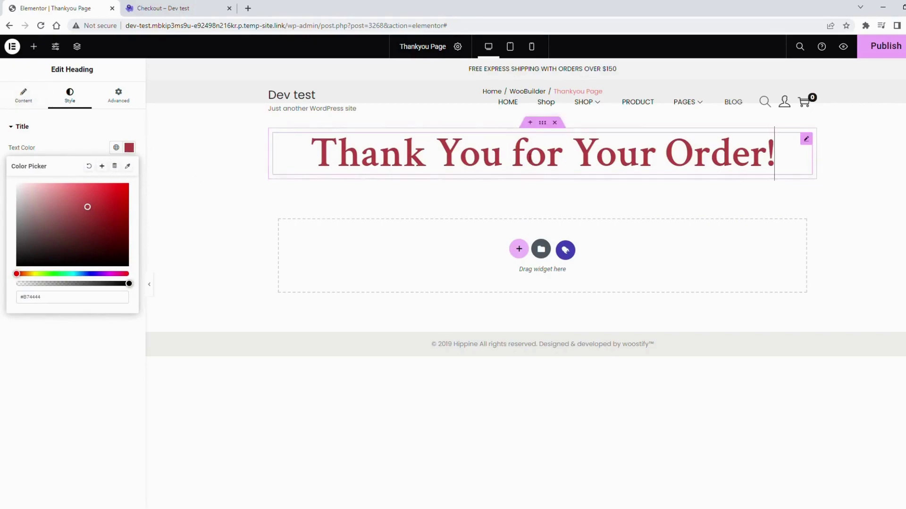
Add a centred Text Editor block with the order-completed confirmation sentence below the heading
{"action": "left_click", "coordinate": [34, 46]}
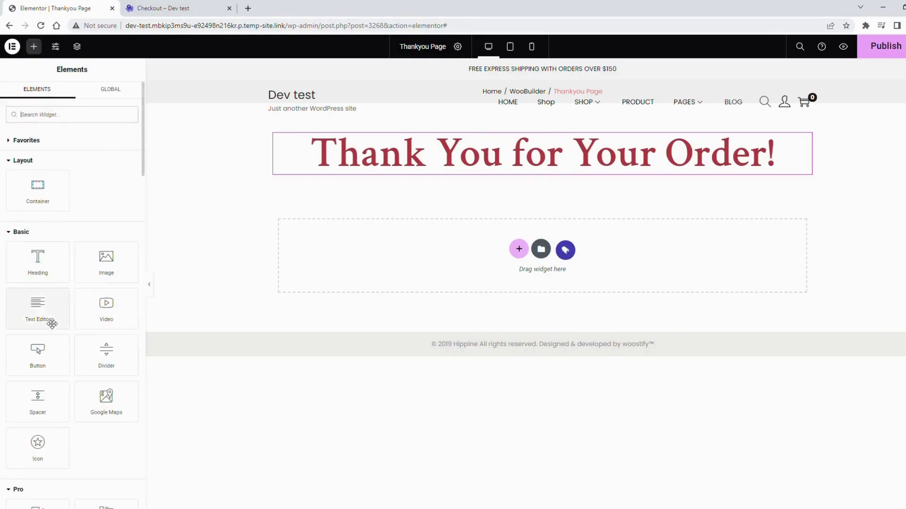
{"action": "left_click_drag", "start_coordinate": [47, 318], "coordinate": [545, 182]}
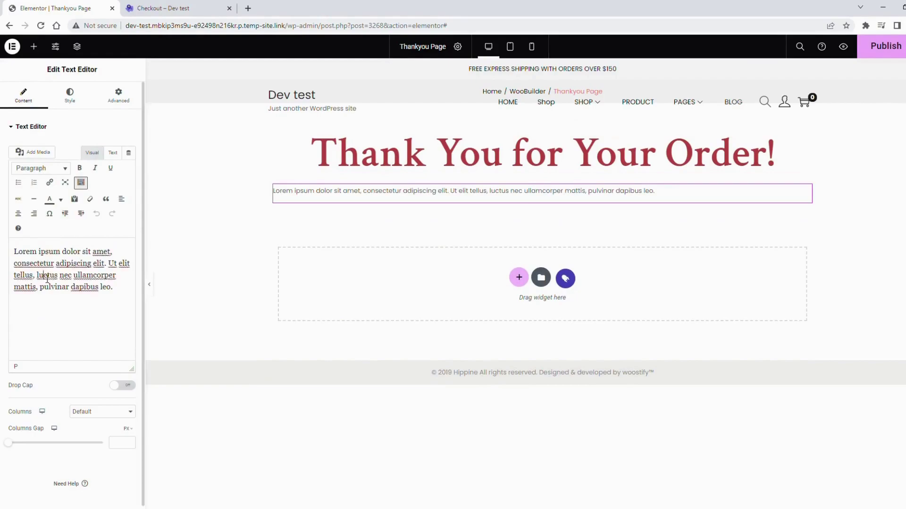
{"action": "type", "text": "Your order is compl"}
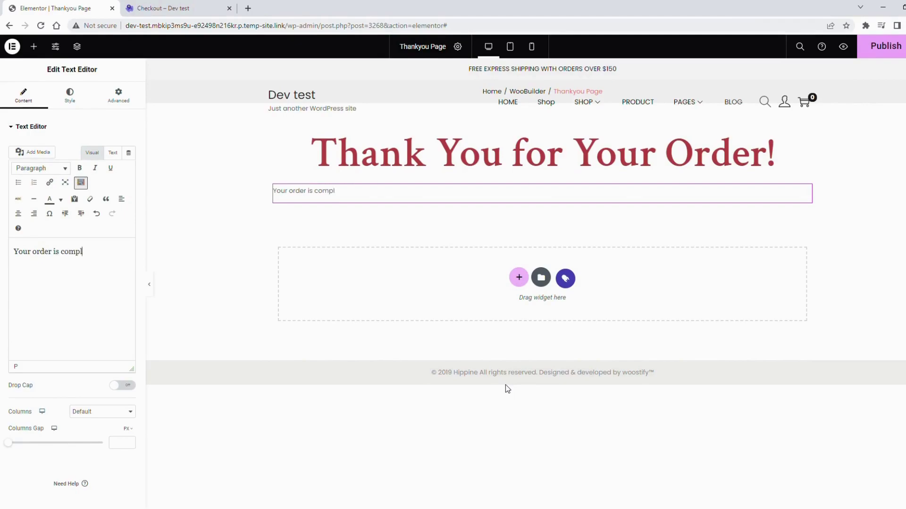
{"action": "type", "text": "fully. Thanks so much for your purchase!"}
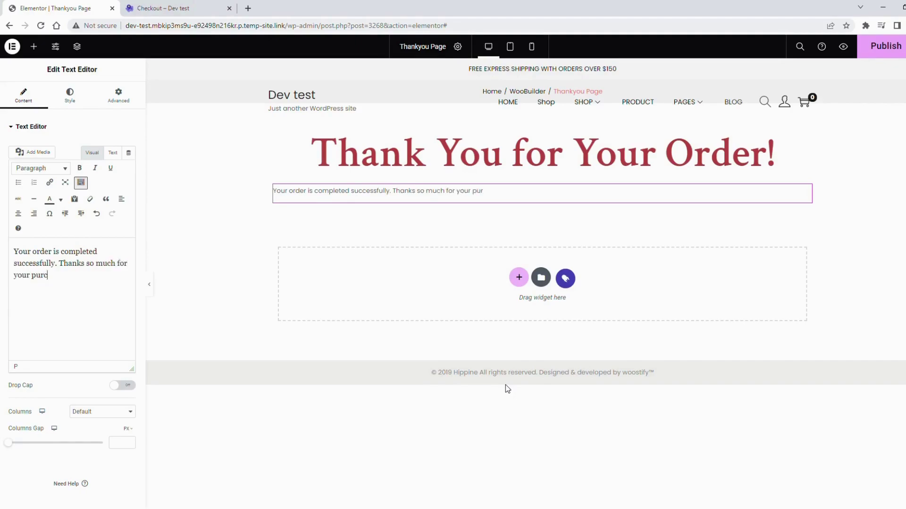
{"action": "left_click", "coordinate": [18, 215]}
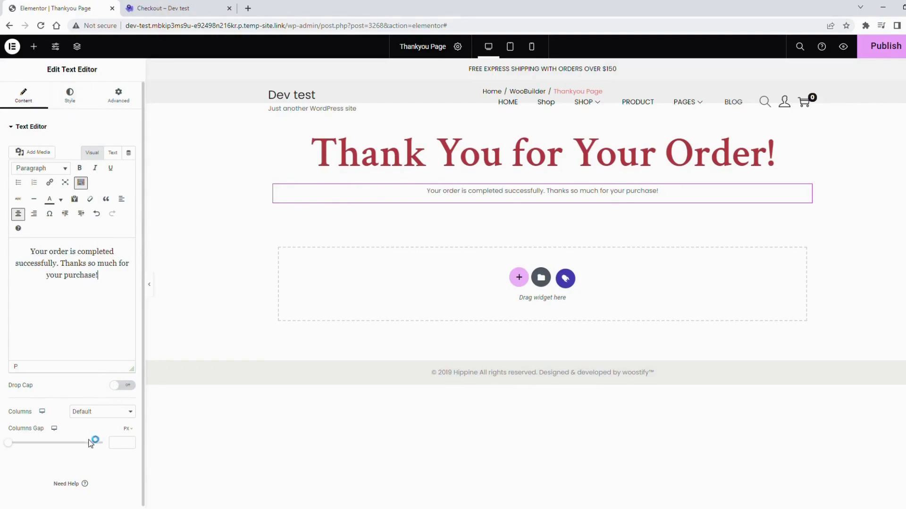
Centre-align the confirmation text, make it near-black, and set typography size 18
{"action": "left_click", "coordinate": [69, 97]}
{"action": "left_click", "coordinate": [103, 148]}
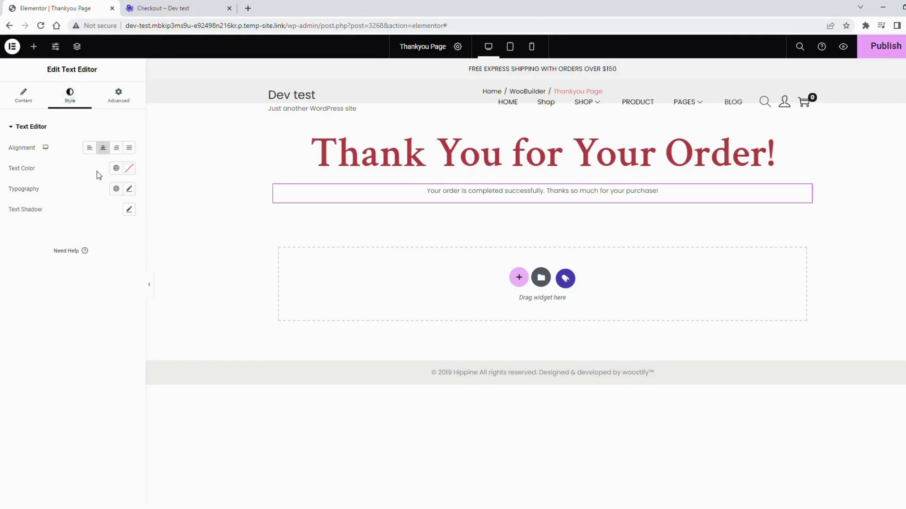
{"action": "left_click", "coordinate": [128, 168]}
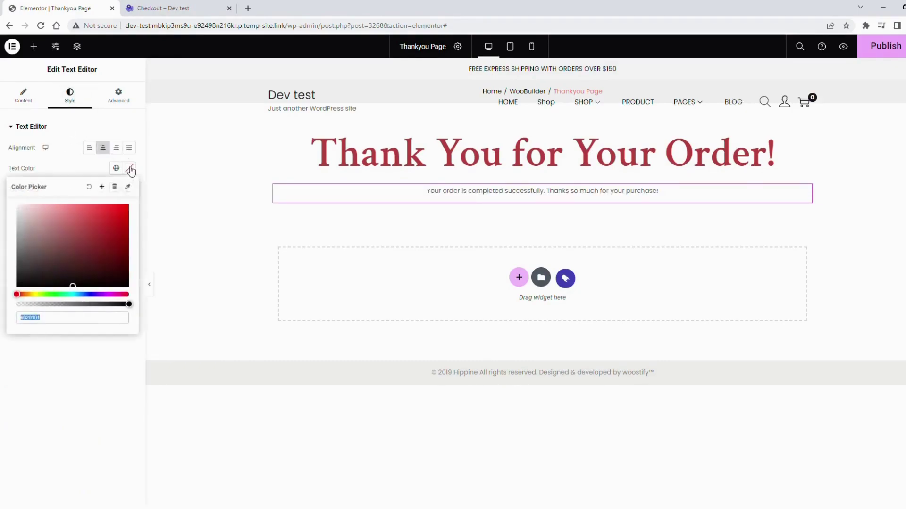
{"action": "left_click", "coordinate": [50, 284]}
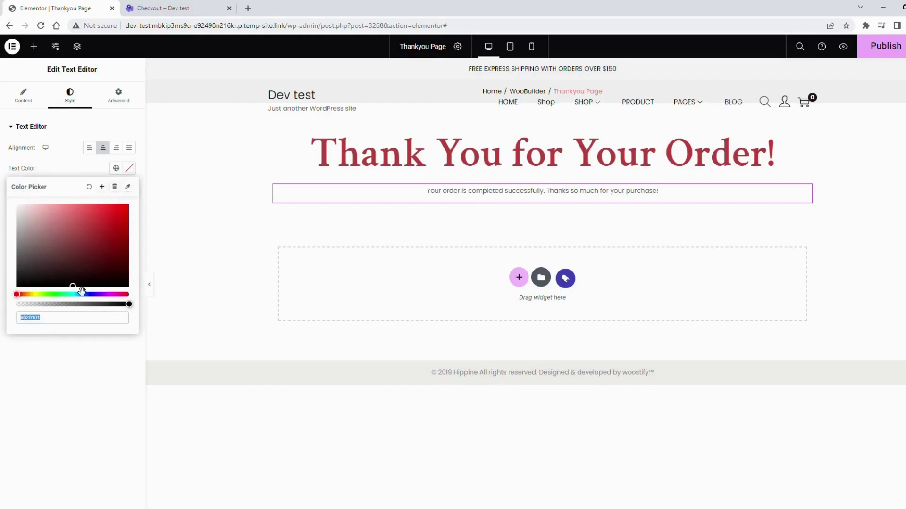
{"action": "left_click", "coordinate": [129, 168]}
{"action": "left_click", "coordinate": [131, 189]}
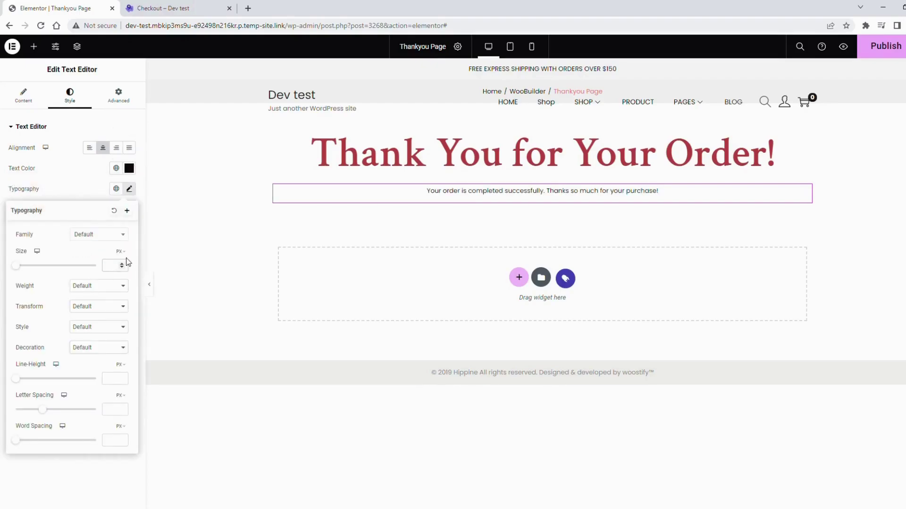
{"action": "type", "text": "18"}
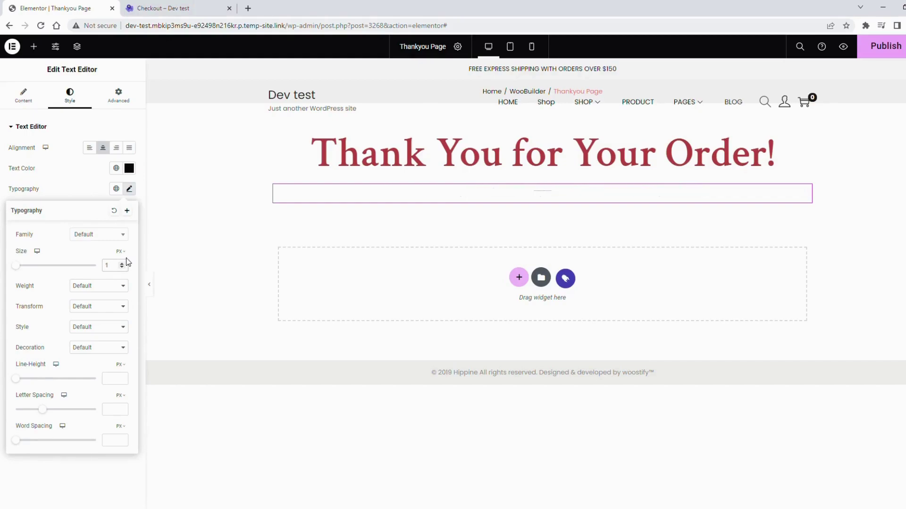
{"action": "left_click", "coordinate": [406, 211]}
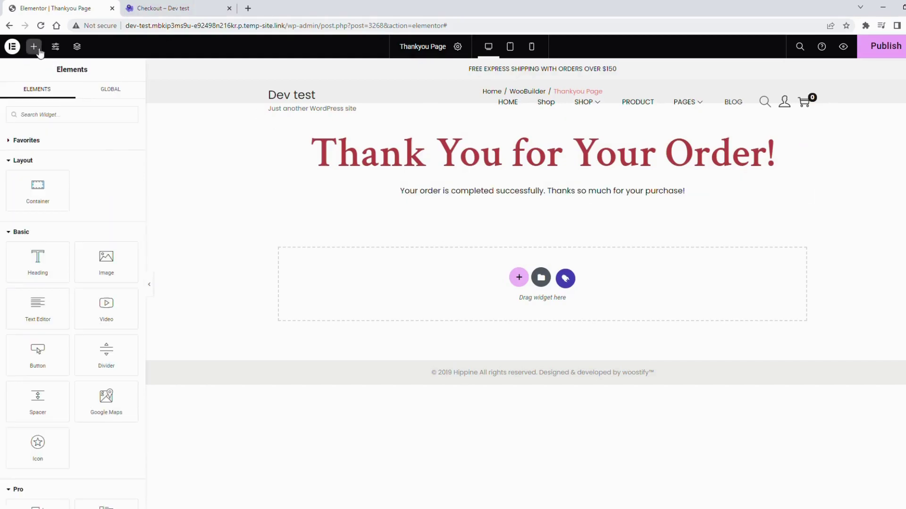
Insert an Icon widget with the handshake icon above the heading
{"action": "mouse_move", "coordinate": [57, 451]}
{"action": "left_mouse_down"}
{"action": "mouse_move", "coordinate": [475, 152]}
{"action": "mouse_move", "coordinate": [554, 139]}
{"action": "left_mouse_up"}
{"action": "mouse_move", "coordinate": [71, 177]}
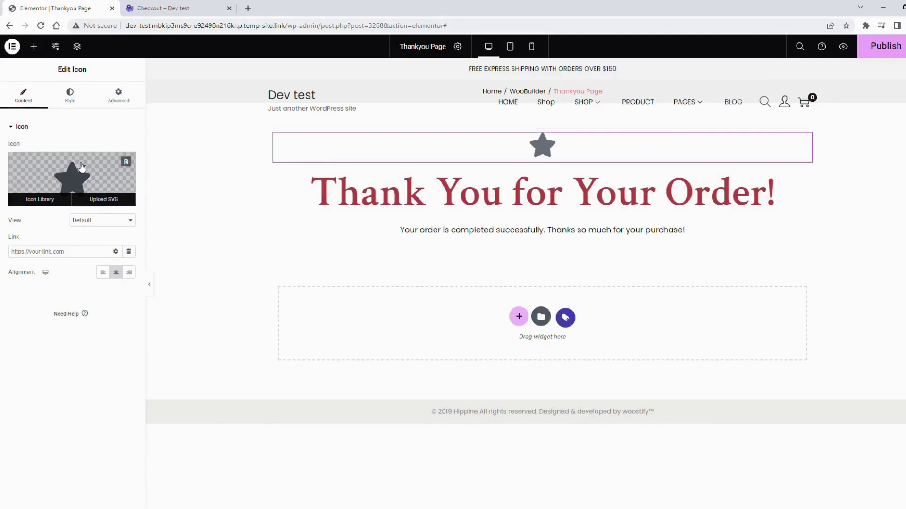
{"action": "left_click", "coordinate": [82, 182]}
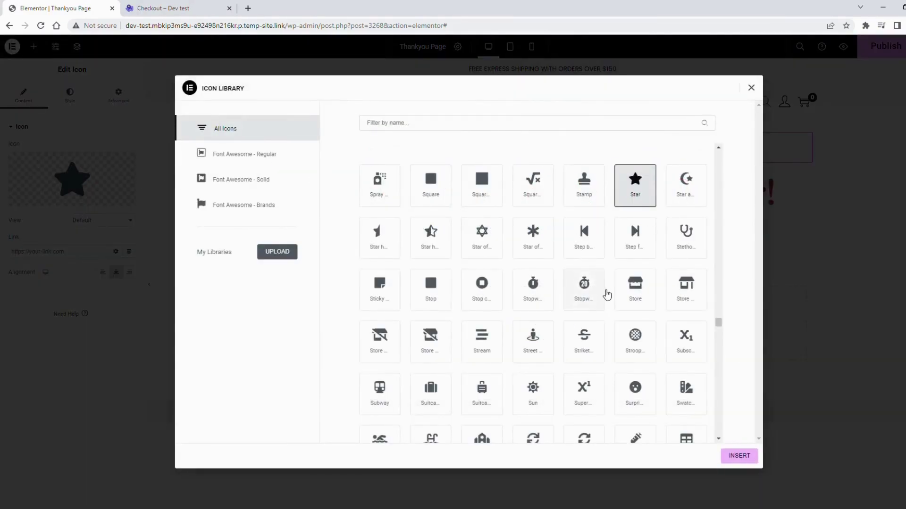
{"action": "scroll", "coordinate": [606, 295], "scroll_direction": "down", "scroll_amount": 1}
{"action": "scroll", "coordinate": [605, 295], "scroll_direction": "up", "scroll_amount": 2}
{"action": "left_click", "coordinate": [485, 124]}
{"action": "type", "text": "han"}
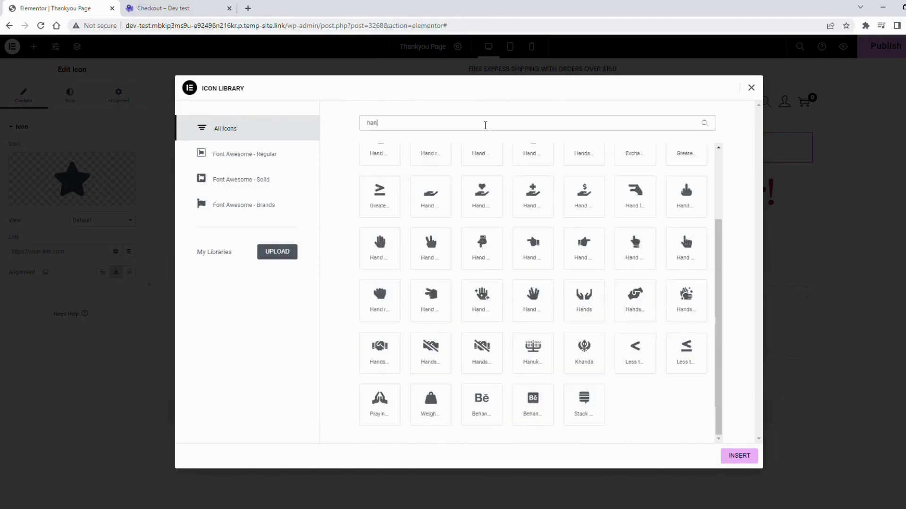
{"action": "type", "text": "d"}
{"action": "left_click", "coordinate": [494, 365]}
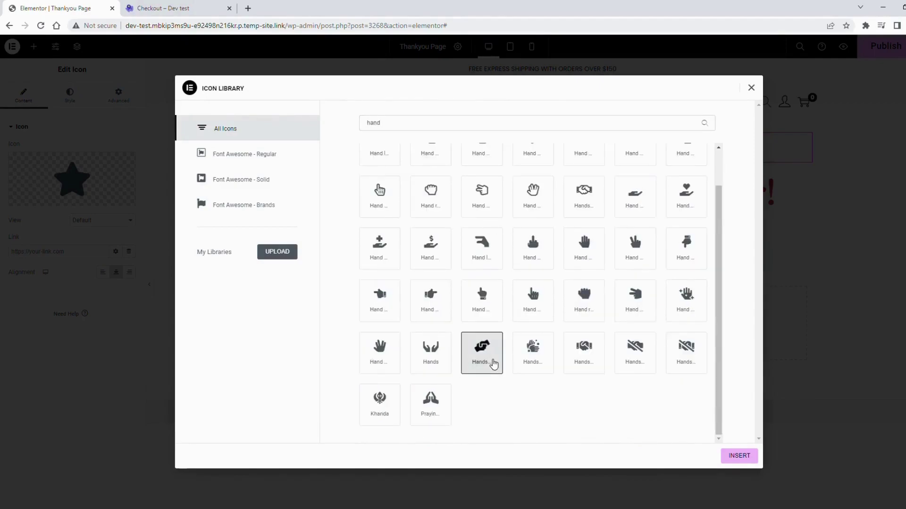
{"action": "left_click", "coordinate": [750, 453]}
Colour the handshake icon dark teal
{"action": "left_click", "coordinate": [70, 95]}
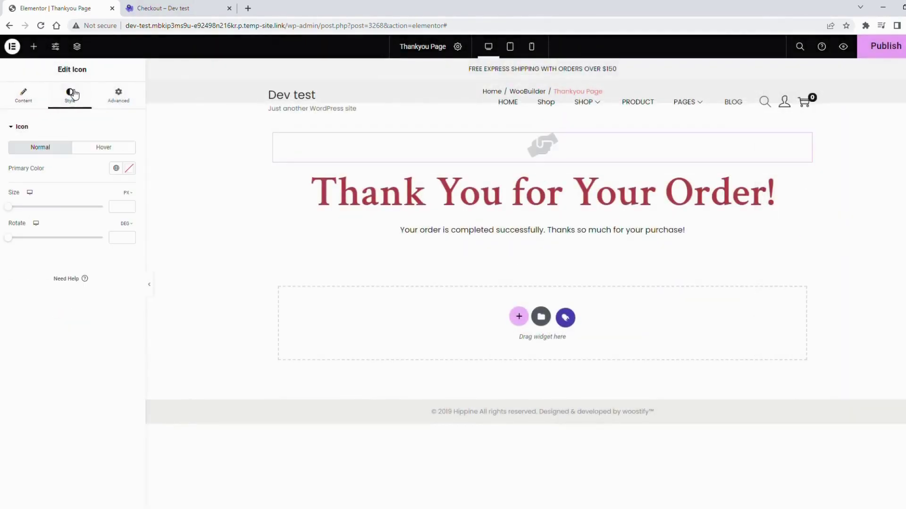
{"action": "left_click", "coordinate": [118, 170]}
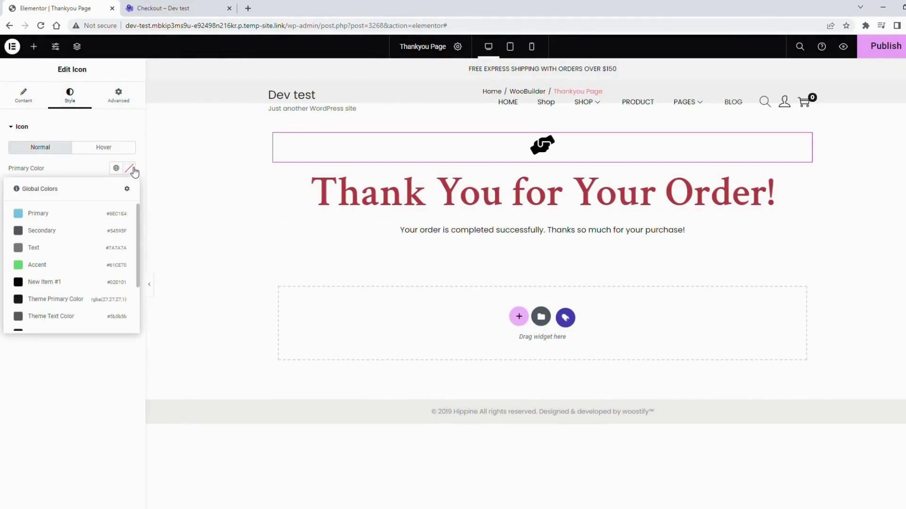
{"action": "left_click", "coordinate": [129, 168]}
{"action": "mouse_move", "coordinate": [75, 287]}
{"action": "left_mouse_down"}
{"action": "mouse_move", "coordinate": [63, 265]}
{"action": "mouse_move", "coordinate": [78, 269]}
{"action": "left_mouse_up"}
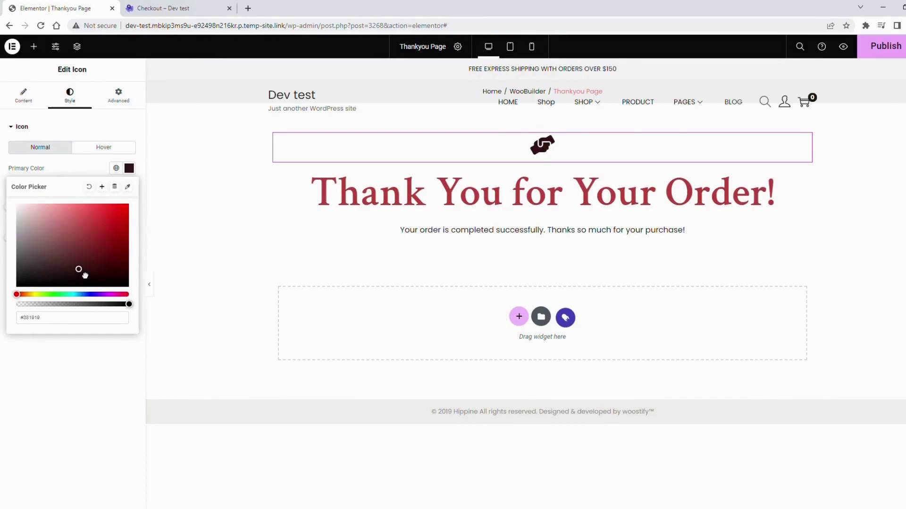
{"action": "left_click", "coordinate": [117, 167]}
{"action": "left_click", "coordinate": [53, 215]}
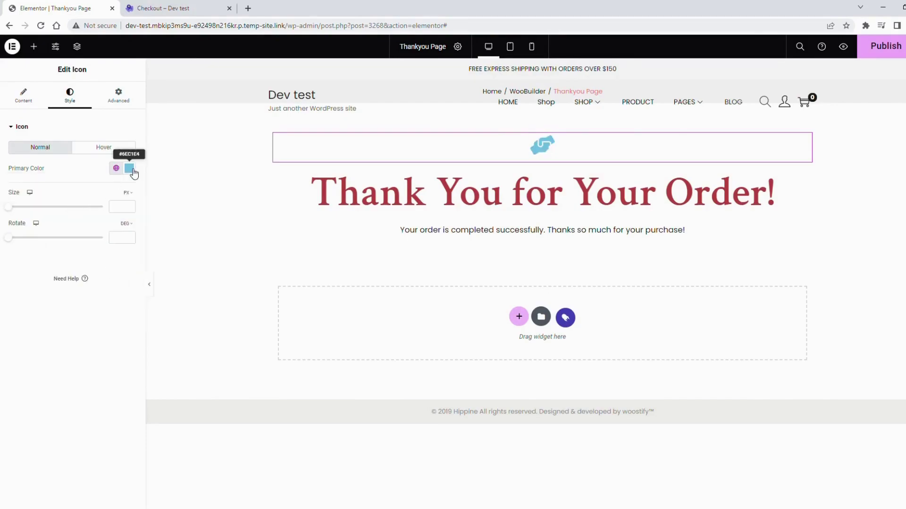
{"action": "left_click", "coordinate": [129, 169]}
{"action": "mouse_move", "coordinate": [74, 214]}
{"action": "left_mouse_down"}
{"action": "mouse_move", "coordinate": [45, 243]}
{"action": "mouse_move", "coordinate": [103, 263]}
{"action": "left_mouse_up"}
{"action": "left_click", "coordinate": [130, 169]}
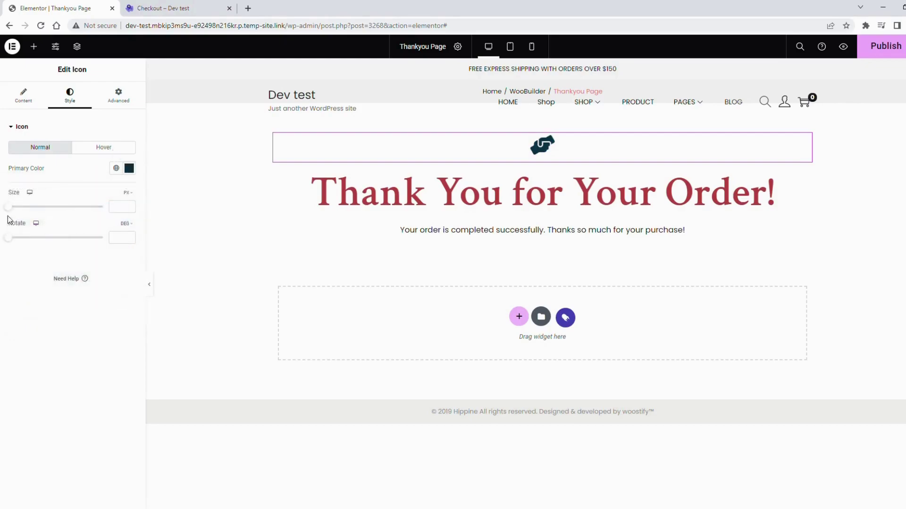
{"action": "type", "text": "80"}
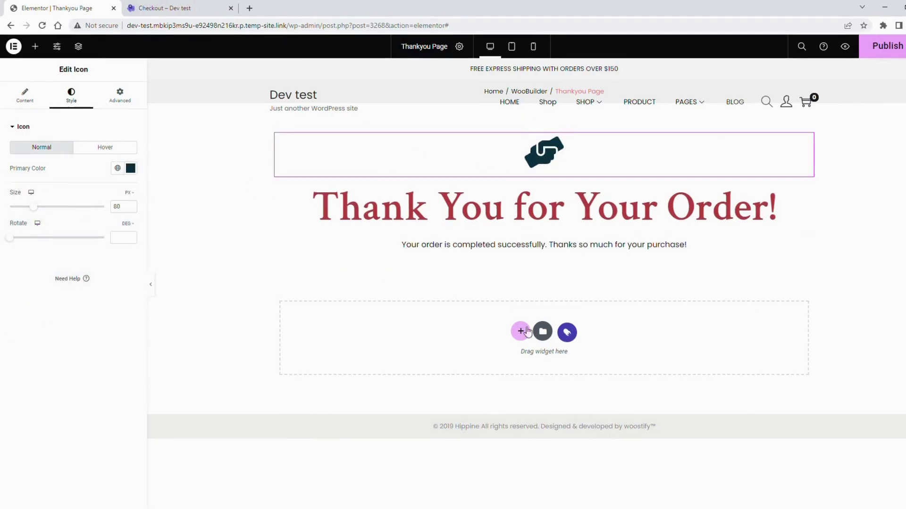
Add a two-column container below the message and widen its left column to 70%
{"action": "left_click", "coordinate": [519, 330]}
{"action": "left_click", "coordinate": [516, 350]}
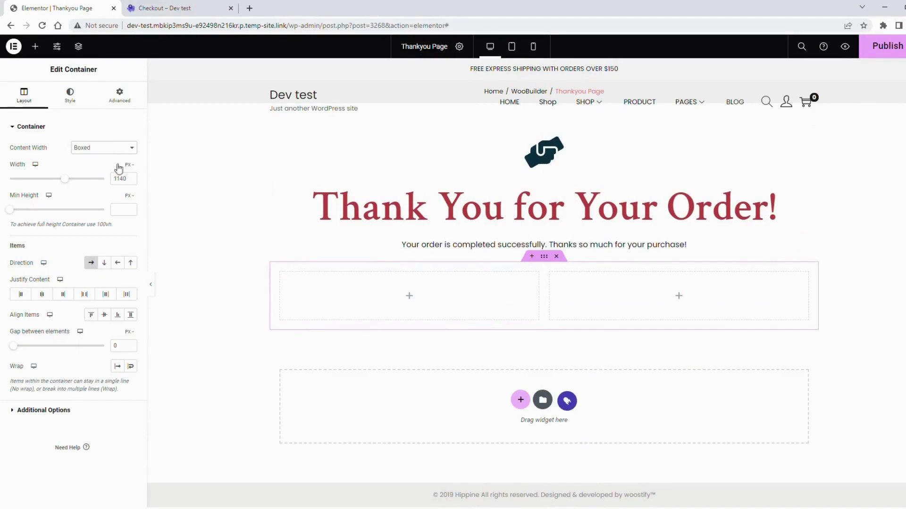
{"action": "right_click", "coordinate": [502, 293]}
{"action": "left_click", "coordinate": [537, 297]}
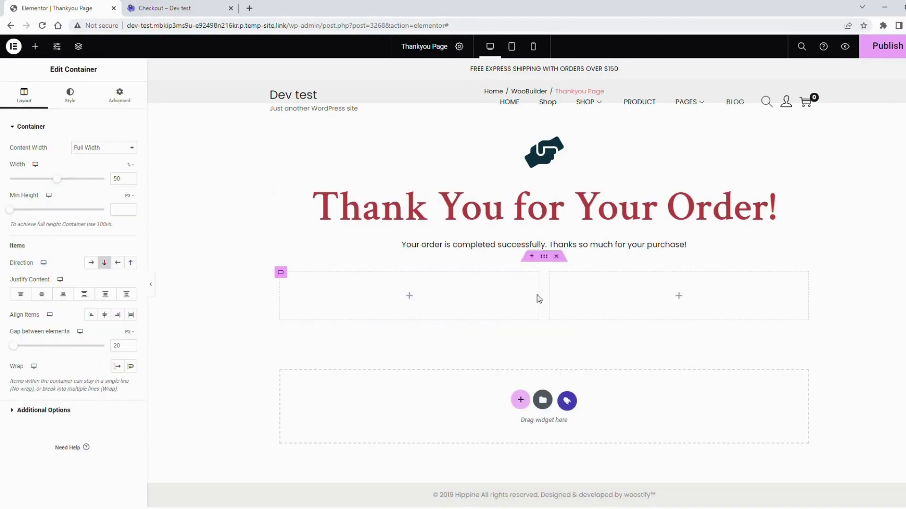
{"action": "type", "text": "70"}
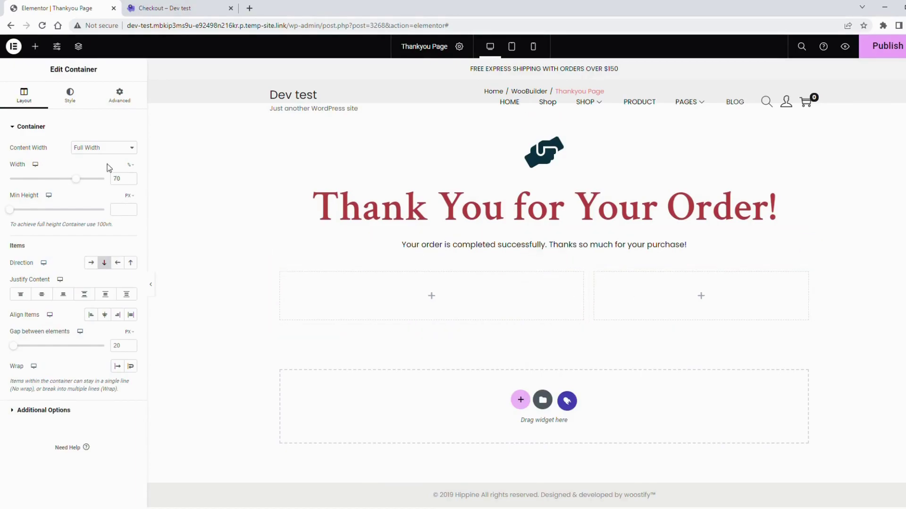
{"action": "left_click", "coordinate": [34, 46]}
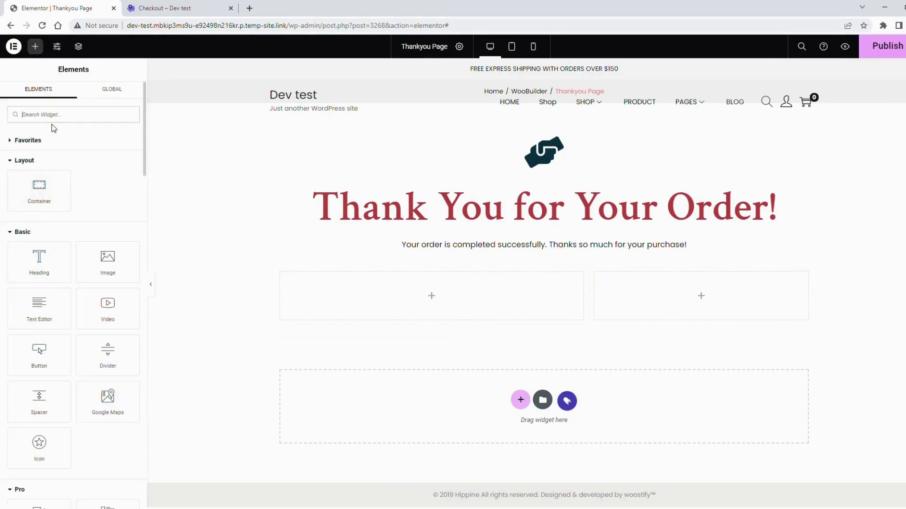
{"action": "type", "text": "thank"}
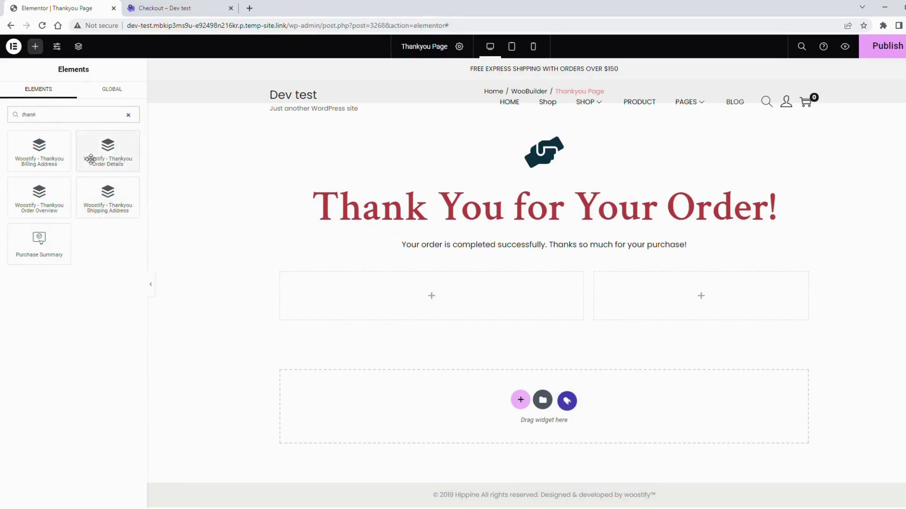
Place the Woostify Thankyou Order Overview and Order Details widgets in the left column
{"action": "left_click_drag", "start_coordinate": [38, 196], "coordinate": [418, 289]}
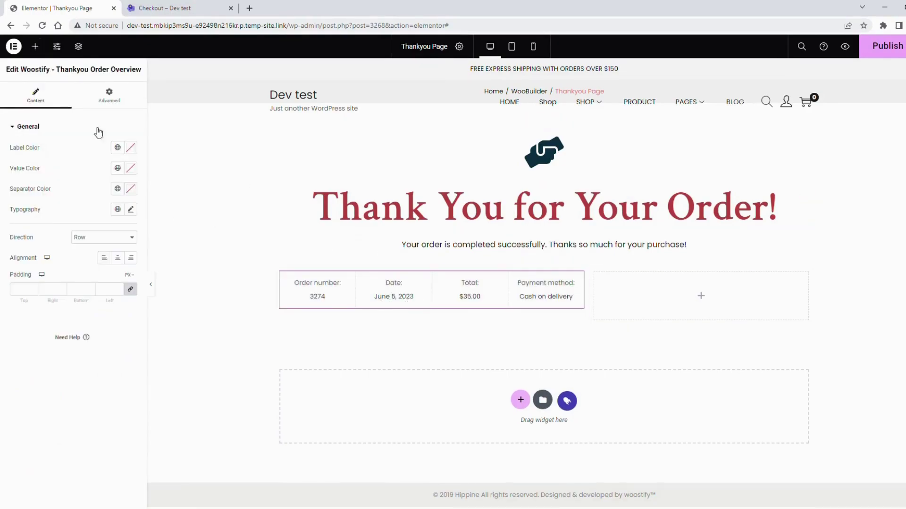
{"action": "left_click", "coordinate": [35, 46]}
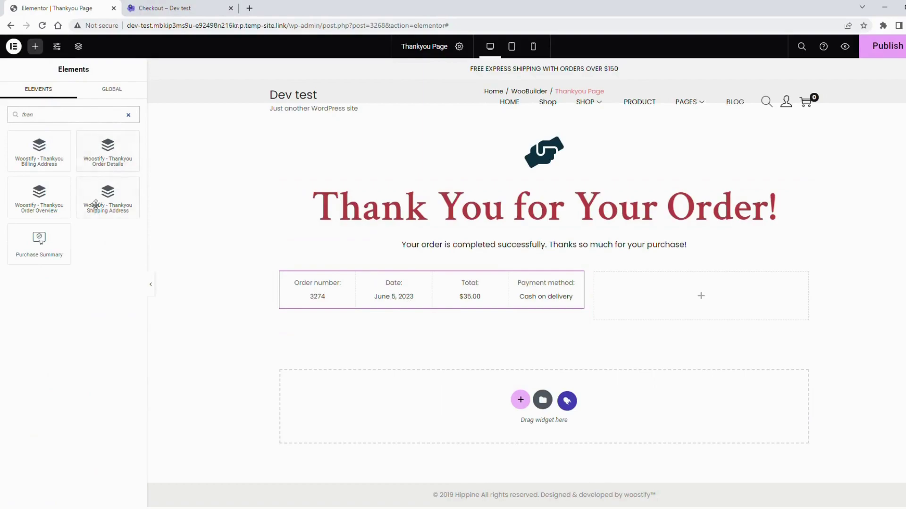
{"action": "mouse_move", "coordinate": [117, 171]}
{"action": "left_mouse_down"}
{"action": "mouse_move", "coordinate": [414, 277]}
{"action": "mouse_move", "coordinate": [418, 315]}
{"action": "left_mouse_up"}
{"action": "scroll", "coordinate": [496, 354], "scroll_direction": "down", "scroll_amount": 2}
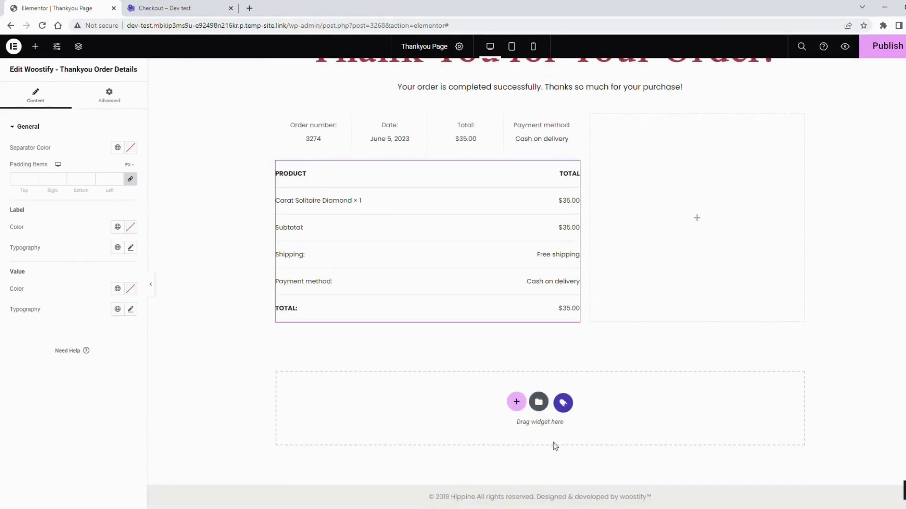
{"action": "left_click", "coordinate": [516, 402]}
Add a two-column section with Woostify Thankyou Billing and Shipping Address widgets
{"action": "left_click", "coordinate": [524, 424]}
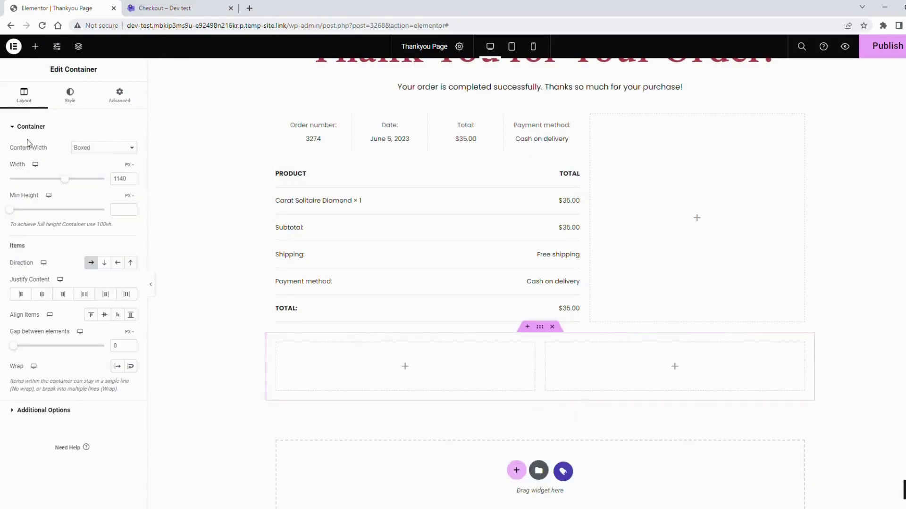
{"action": "left_click", "coordinate": [34, 46]}
{"action": "left_click", "coordinate": [57, 114]}
{"action": "type", "text": "thank"}
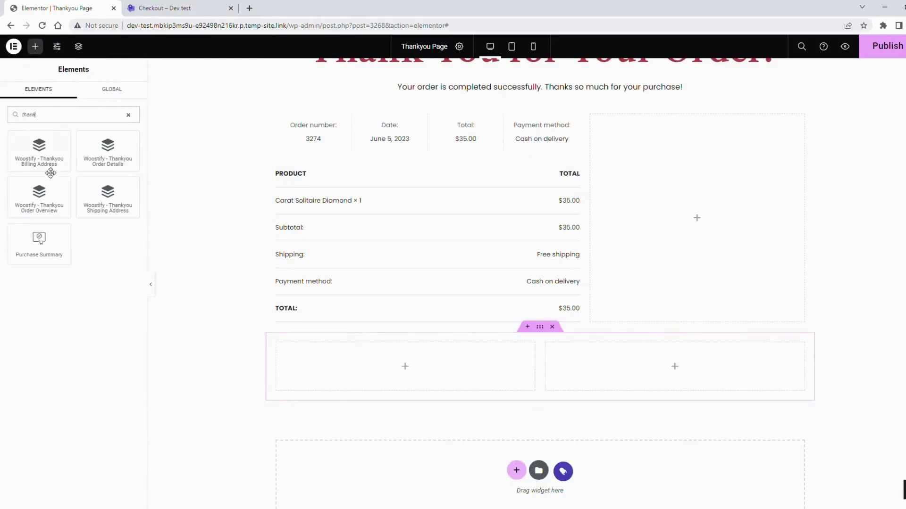
{"action": "left_click_drag", "start_coordinate": [51, 173], "coordinate": [392, 371]}
{"action": "left_click", "coordinate": [35, 46]}
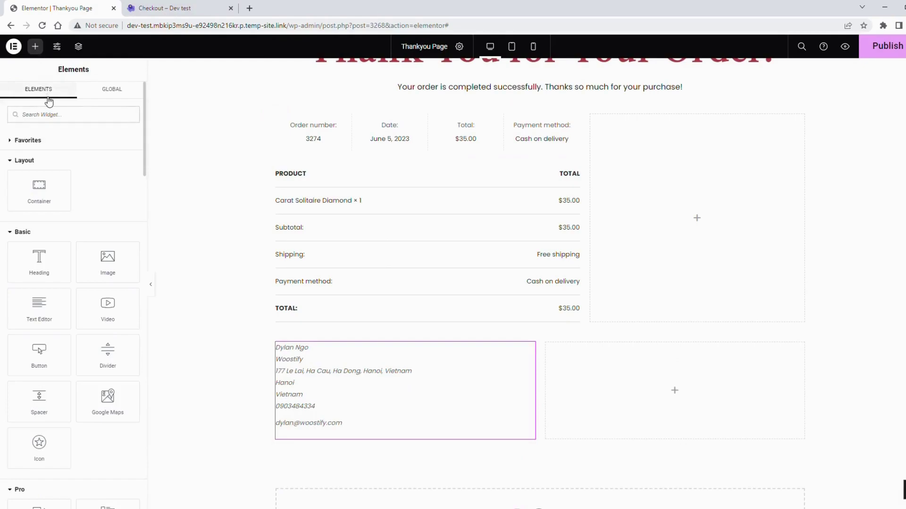
{"action": "type", "text": "than"}
{"action": "left_click_drag", "start_coordinate": [116, 197], "coordinate": [604, 393]}
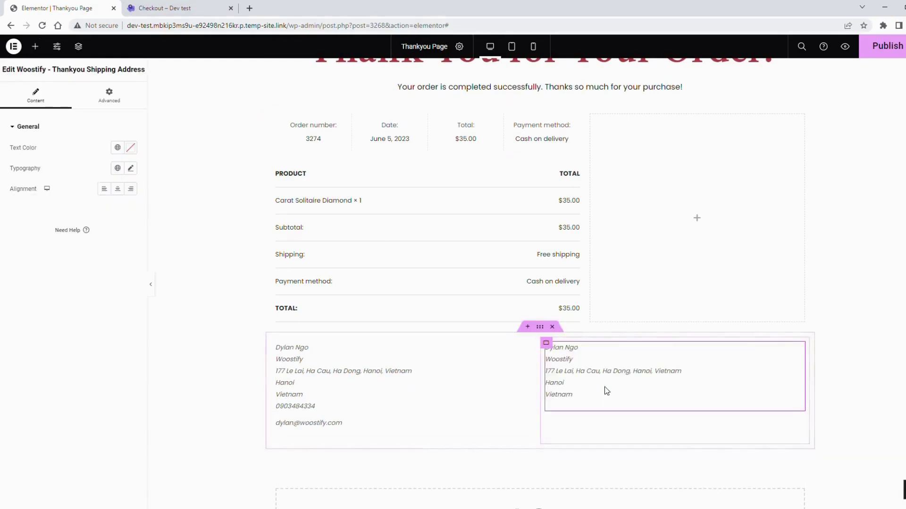
Copy the address section into the left column and delete the original
{"action": "left_click", "coordinate": [547, 330]}
{"action": "right_click", "coordinate": [547, 330]}
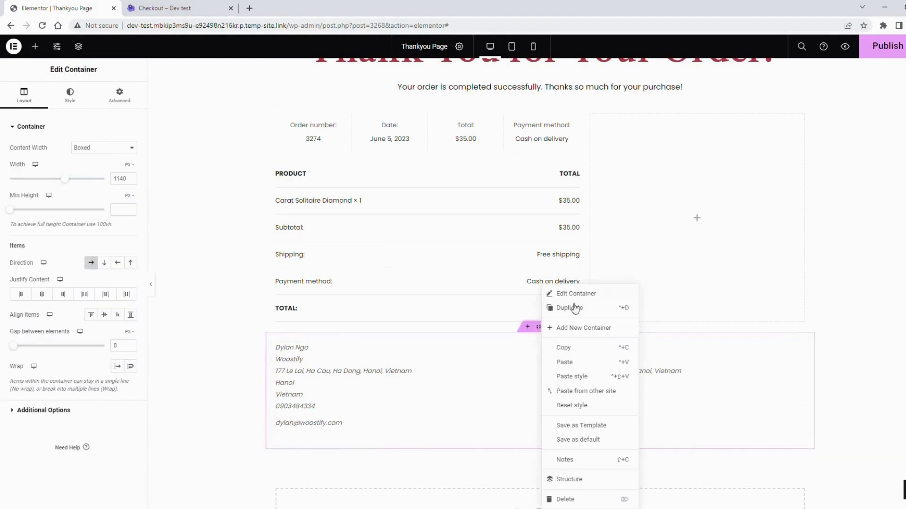
{"action": "left_click", "coordinate": [569, 357]}
{"action": "right_click", "coordinate": [337, 325]}
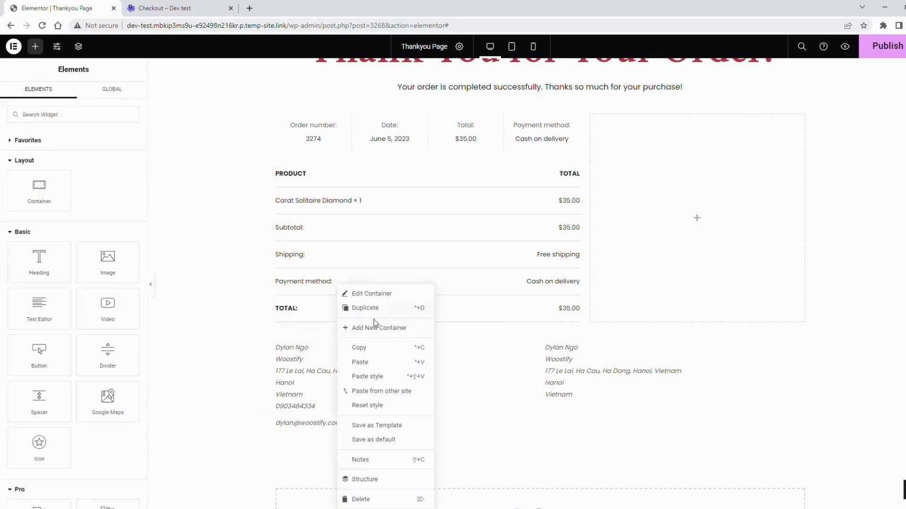
{"action": "left_click", "coordinate": [374, 364]}
{"action": "left_click", "coordinate": [552, 307]}
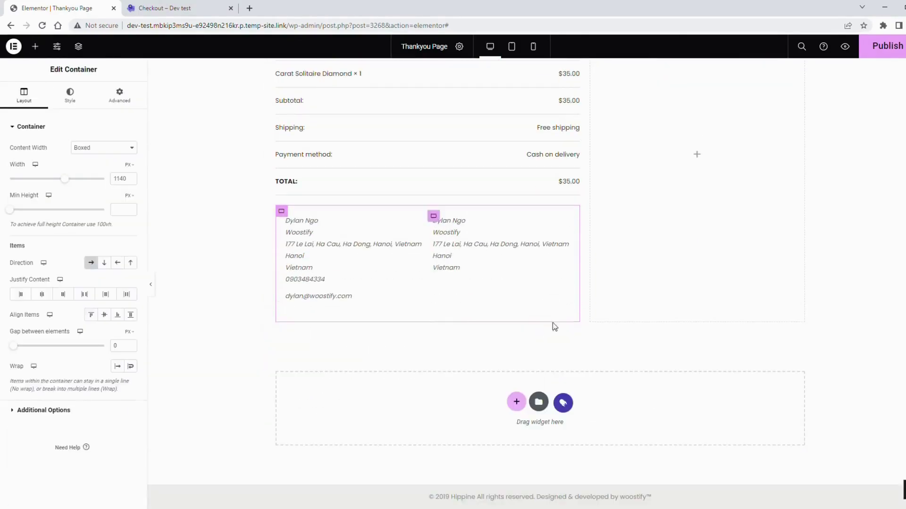
{"action": "scroll", "coordinate": [333, 245], "scroll_direction": "up", "scroll_amount": 3}
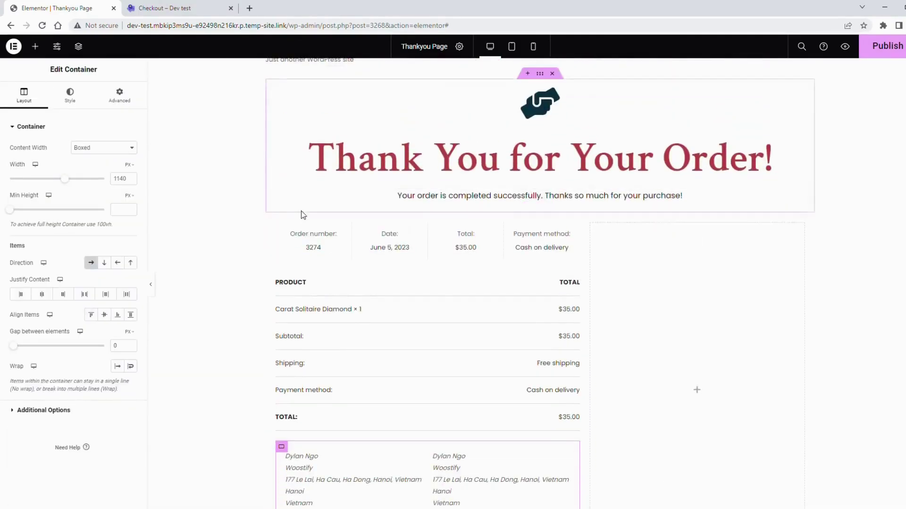
Add a heading reading 'Thank You. Your order has been received.' to the left column
{"action": "left_click", "coordinate": [36, 46]}
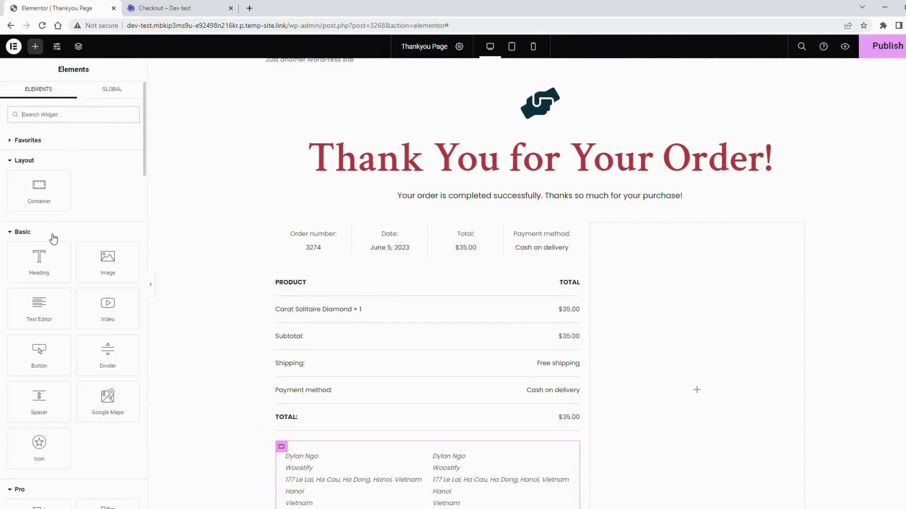
{"action": "scroll", "coordinate": [50, 234], "scroll_direction": "down", "scroll_amount": 1}
{"action": "mouse_move", "coordinate": [39, 212]}
{"action": "left_mouse_down"}
{"action": "mouse_move", "coordinate": [360, 221]}
{"action": "mouse_move", "coordinate": [351, 232]}
{"action": "left_mouse_up"}
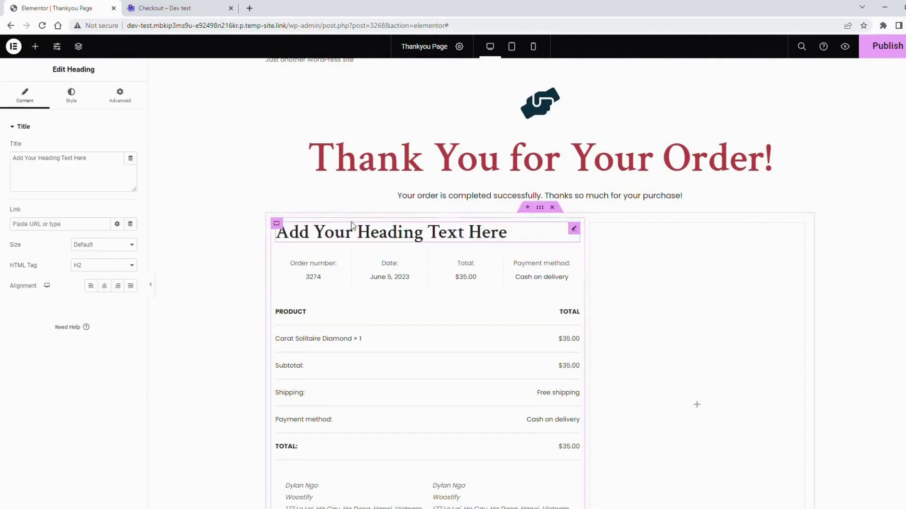
{"action": "left_click", "coordinate": [71, 170]}
{"action": "key", "text": "ctrl+a"}
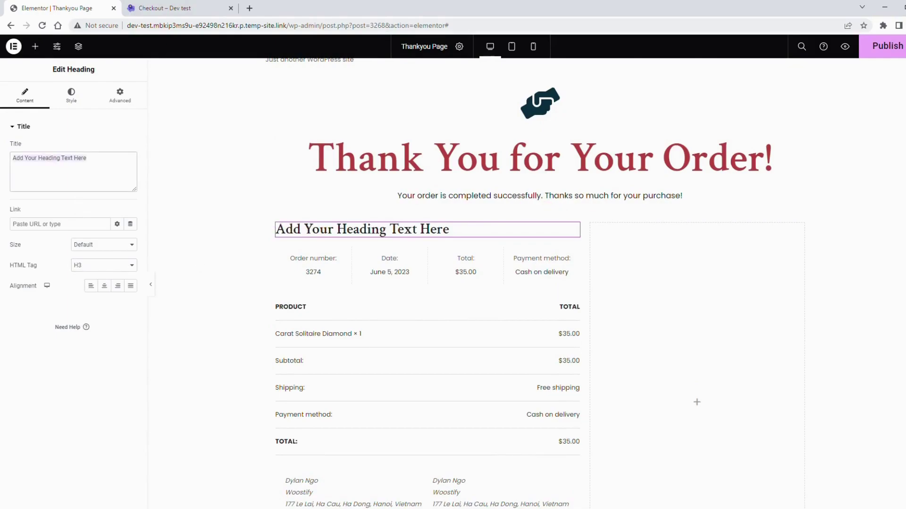
{"action": "key", "text": "BackSpace"}
{"action": "type", "text": "Thank You."}
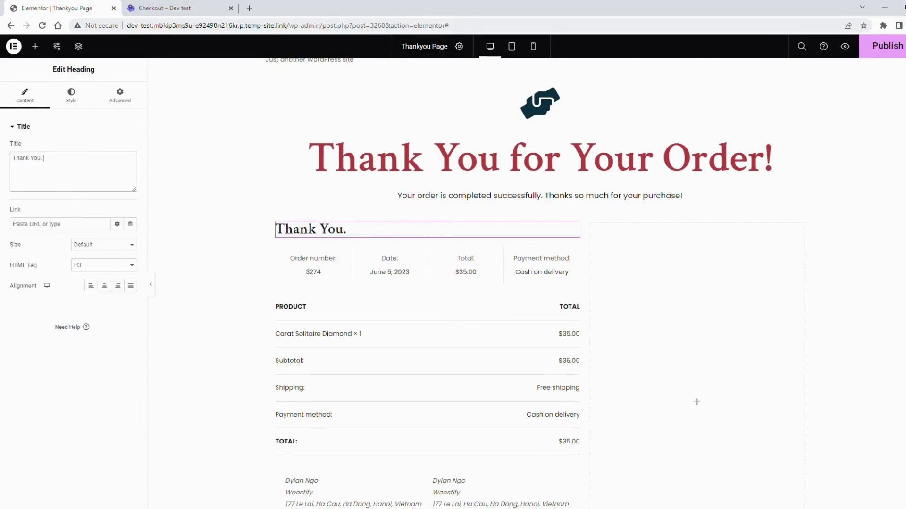
{"action": "type", "text": " Your orrde"}
{"action": "key", "text": "BackSpace"}
{"action": "key", "text": "BackSpace"}
{"action": "type", "text": "er has been received."}
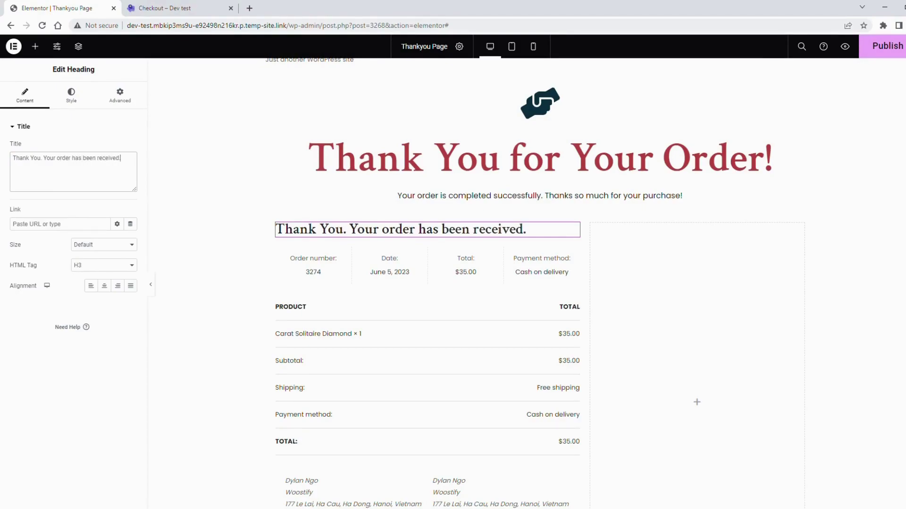
Add 'Order details' and 'Customer details' headings above the totals table and addresses
{"action": "left_click", "coordinate": [34, 46]}
{"action": "left_click_drag", "start_coordinate": [39, 262], "coordinate": [346, 304]}
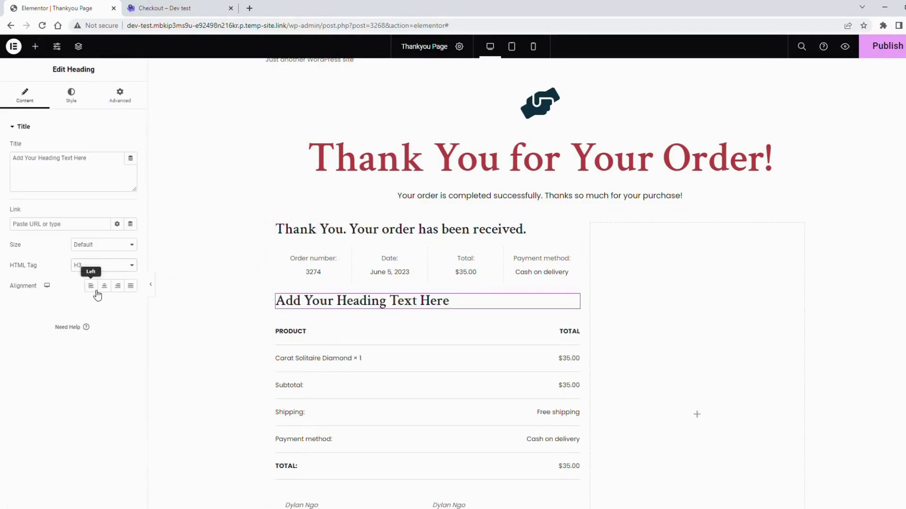
{"action": "triple_click", "coordinate": [61, 166]}
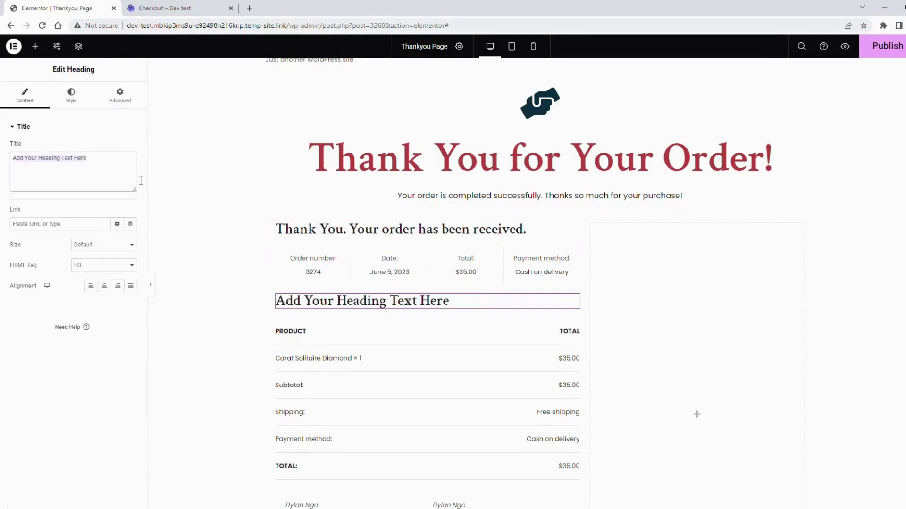
{"action": "type", "text": "Order details"}
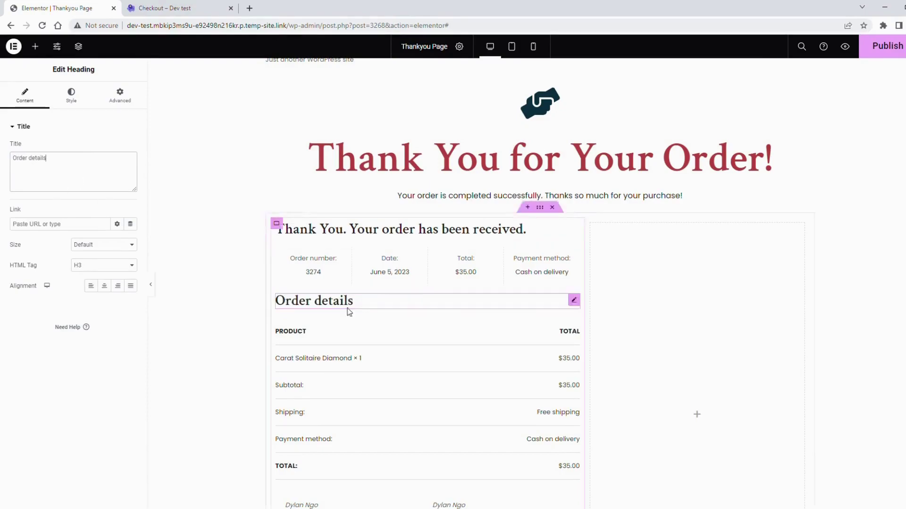
{"action": "scroll", "coordinate": [348, 309], "scroll_direction": "down", "scroll_amount": 2}
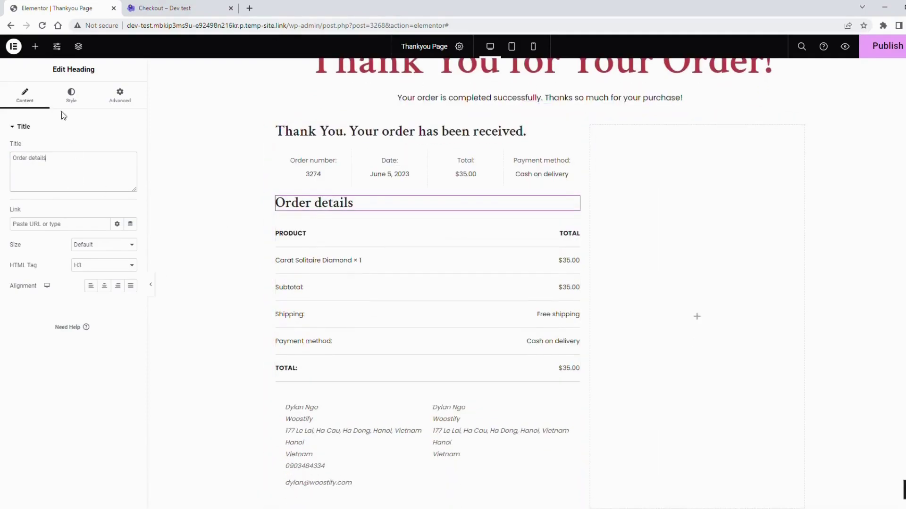
{"action": "left_click", "coordinate": [34, 46]}
{"action": "left_click_drag", "start_coordinate": [47, 264], "coordinate": [311, 385]}
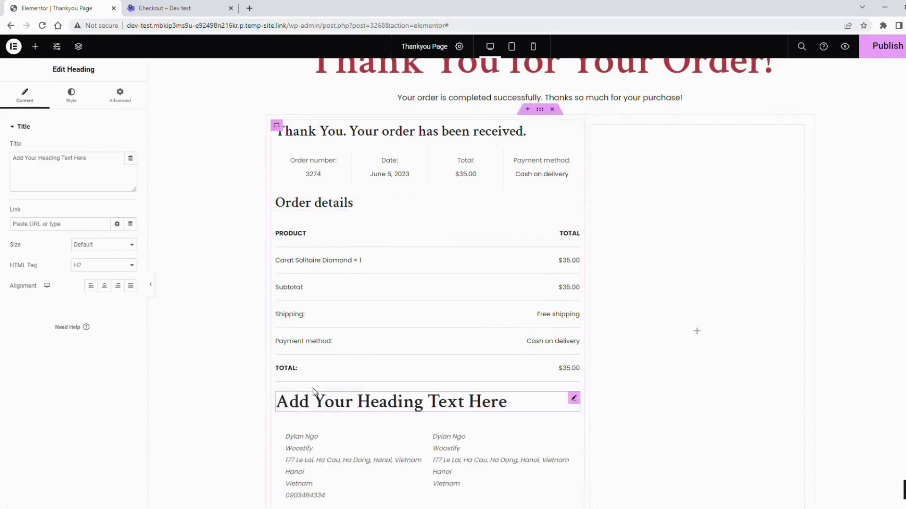
{"action": "triple_click", "coordinate": [75, 161]}
{"action": "type", "text": "Cus"}
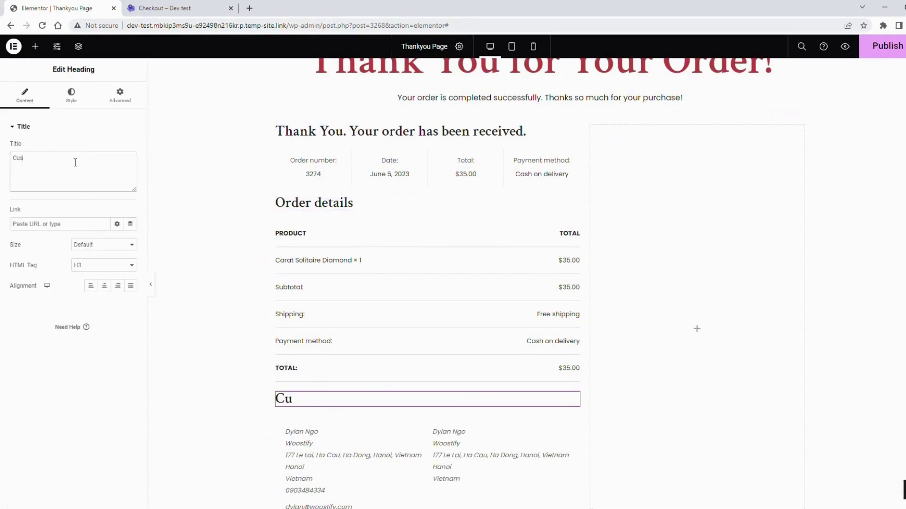
{"action": "type", "text": "tomer"}
{"action": "left_click", "coordinate": [210, 263]}
{"action": "scroll", "coordinate": [450, 289], "scroll_direction": "down", "scroll_amount": 2}
{"action": "scroll", "coordinate": [454, 374], "scroll_direction": "up", "scroll_amount": 2}
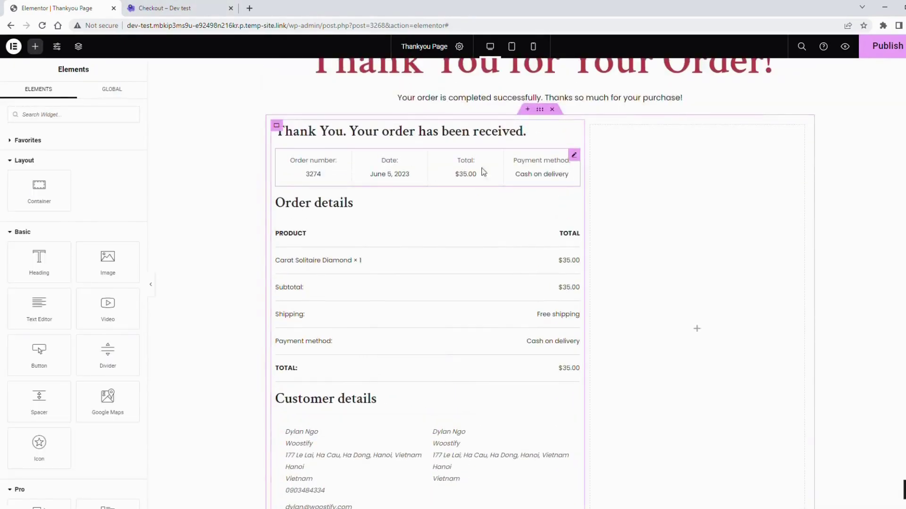
Make the order overview labels dark red with a text size of 13
{"action": "left_click", "coordinate": [574, 156]}
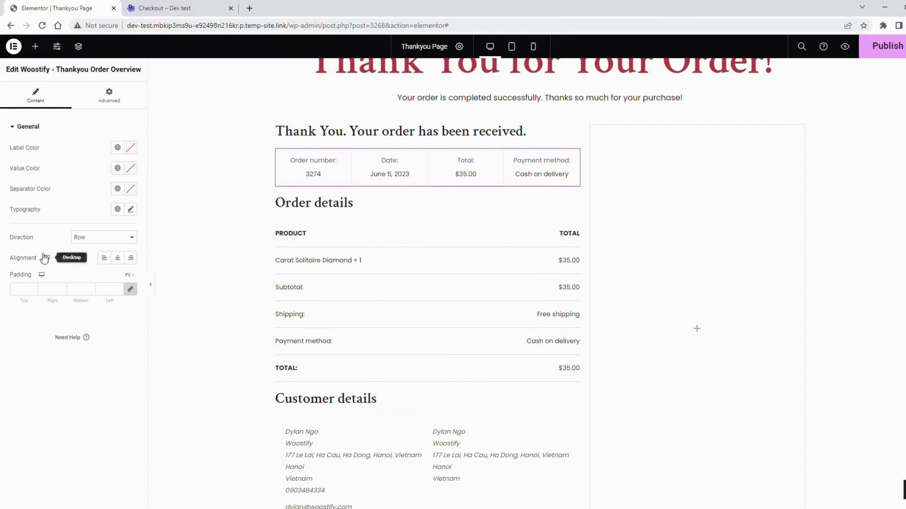
{"action": "left_click", "coordinate": [131, 147]}
{"action": "mouse_move", "coordinate": [83, 257]}
{"action": "left_mouse_down"}
{"action": "mouse_move", "coordinate": [118, 222]}
{"action": "mouse_move", "coordinate": [126, 193]}
{"action": "mouse_move", "coordinate": [125, 216]}
{"action": "left_mouse_up"}
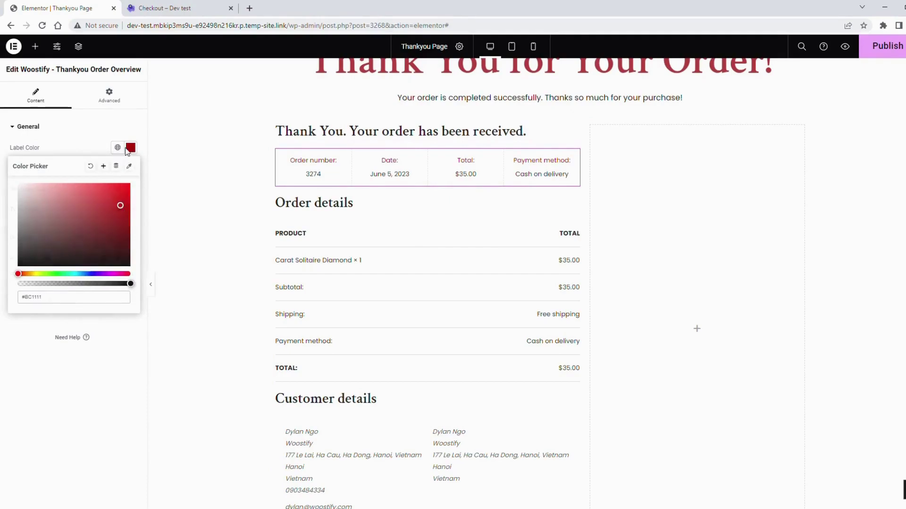
{"action": "left_click", "coordinate": [486, 174]}
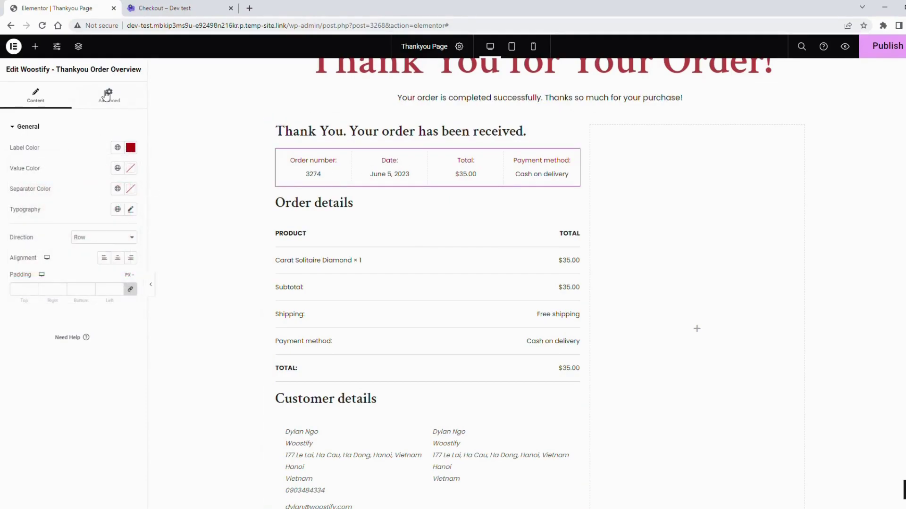
{"action": "left_click", "coordinate": [130, 210]}
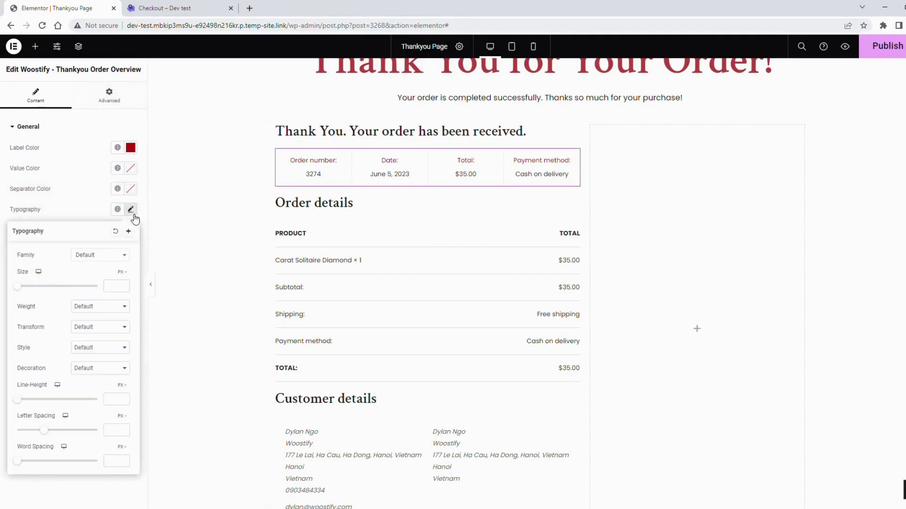
{"action": "left_click", "coordinate": [117, 285]}
{"action": "type", "text": "14"}
{"action": "key", "text": "Down"}
{"action": "left_click", "coordinate": [130, 213]}
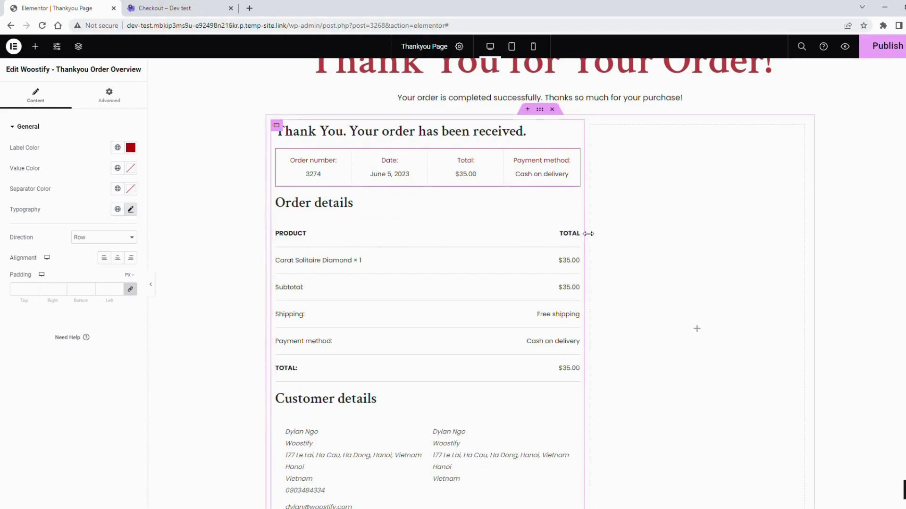
Make the order details table labels black and check their label typography
{"action": "left_click", "coordinate": [433, 238]}
{"action": "left_click", "coordinate": [137, 231]}
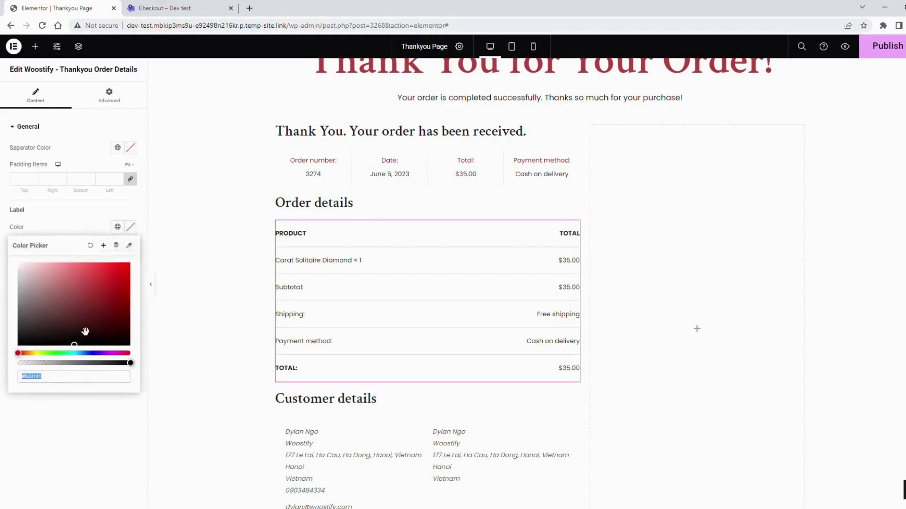
{"action": "type", "text": "#A70000"}
{"action": "left_click_drag", "start_coordinate": [116, 313], "coordinate": [81, 347]}
{"action": "left_click", "coordinate": [130, 227]}
{"action": "left_click", "coordinate": [130, 248]}
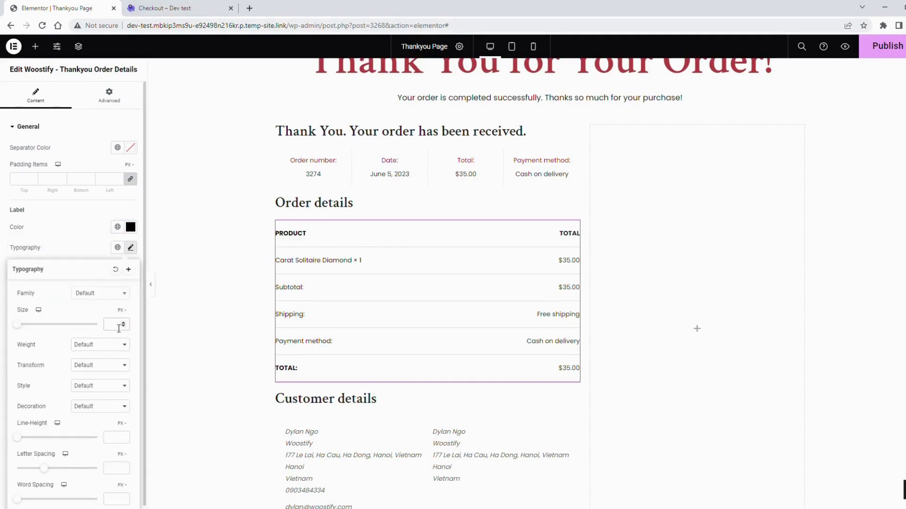
{"action": "left_click", "coordinate": [218, 319]}
{"action": "scroll", "coordinate": [318, 253], "scroll_direction": "down", "scroll_amount": 2}
Set the billing address text colour to near-black #361717
{"action": "left_click", "coordinate": [417, 288]}
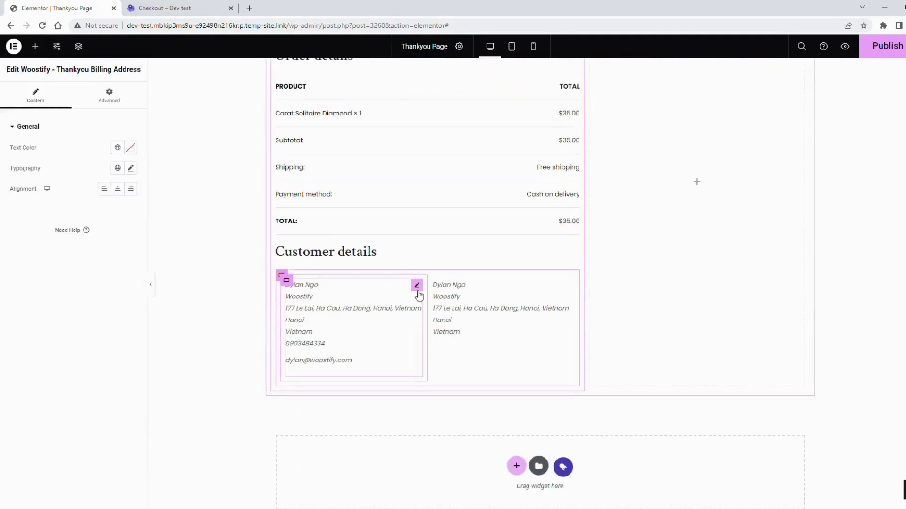
{"action": "left_click", "coordinate": [131, 147]}
{"action": "left_click", "coordinate": [83, 249]}
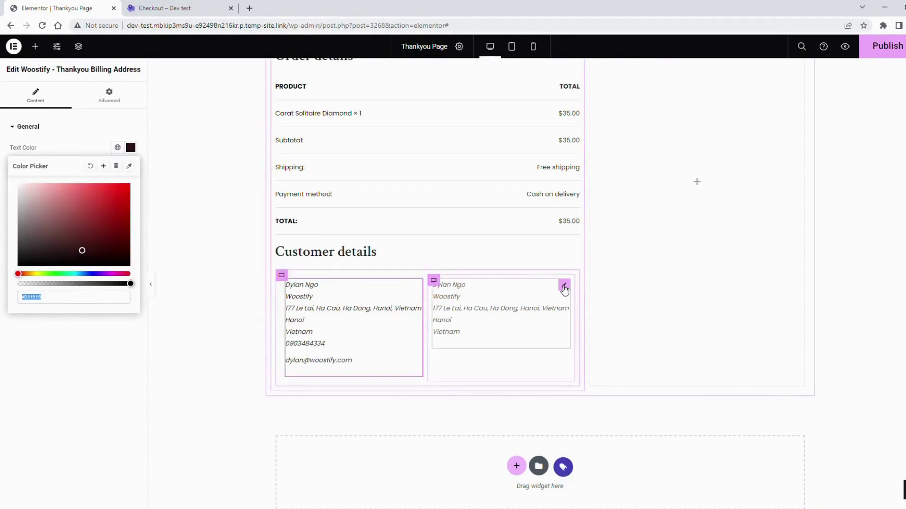
Paste #311515 as the shipping address text colour and review both addresses' typography
{"action": "left_click", "coordinate": [501, 311]}
{"action": "left_click", "coordinate": [130, 147]}
{"action": "type", "text": "#311515"}
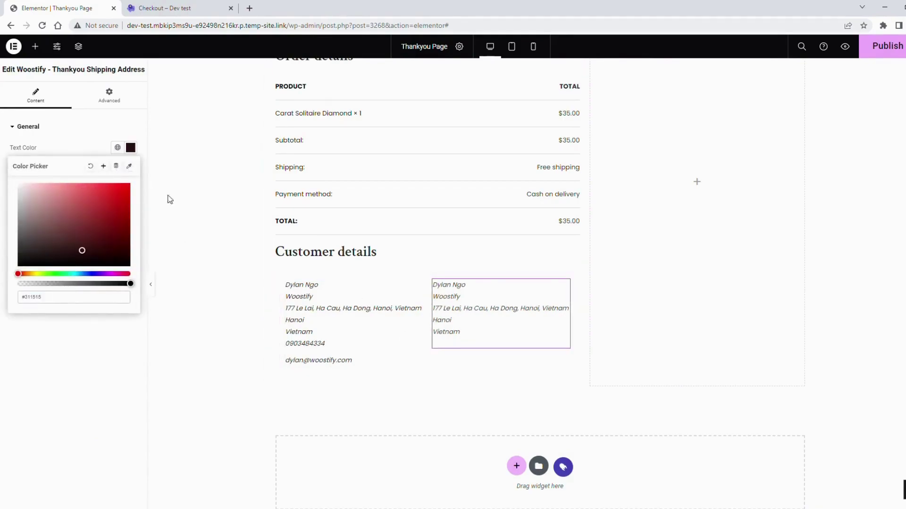
{"action": "left_click", "coordinate": [142, 178]}
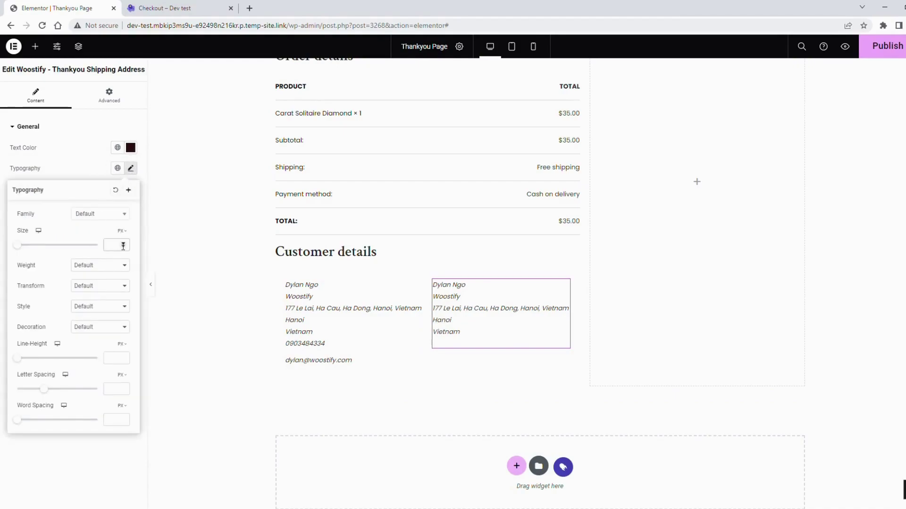
{"action": "left_click", "coordinate": [348, 363]}
{"action": "left_click", "coordinate": [132, 169]}
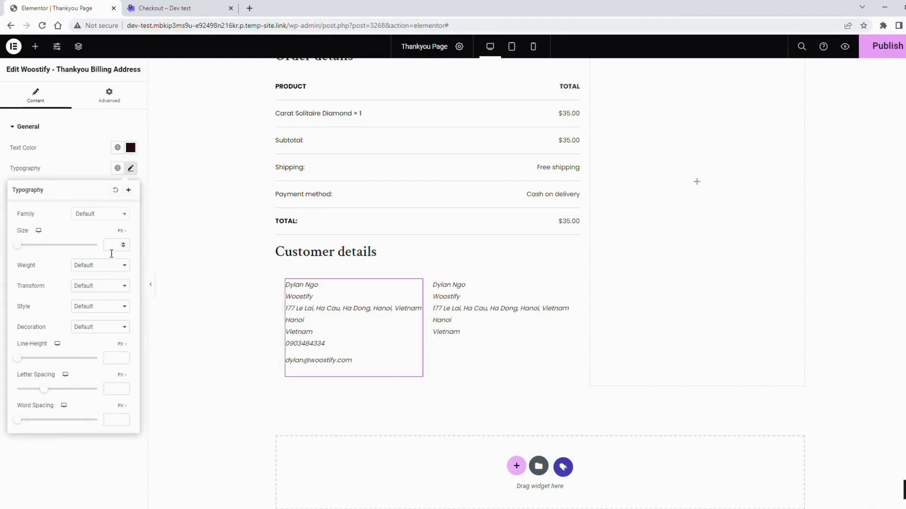
{"action": "left_click", "coordinate": [222, 313]}
{"action": "scroll", "coordinate": [401, 314], "scroll_direction": "up", "scroll_amount": 3}
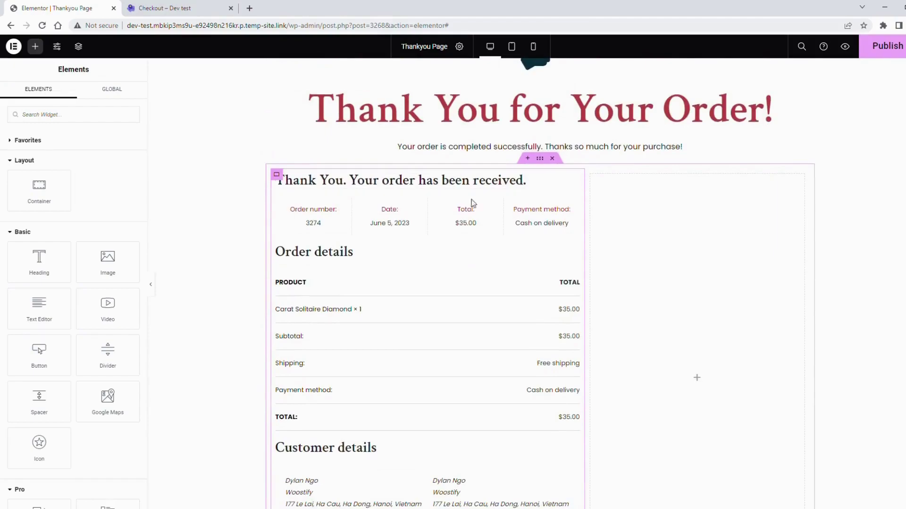
{"action": "scroll", "coordinate": [472, 203], "scroll_direction": "down", "scroll_amount": 3}
{"action": "scroll", "coordinate": [457, 349], "scroll_direction": "up", "scroll_amount": 3}
{"action": "scroll", "coordinate": [495, 71], "scroll_direction": "up", "scroll_amount": 2}
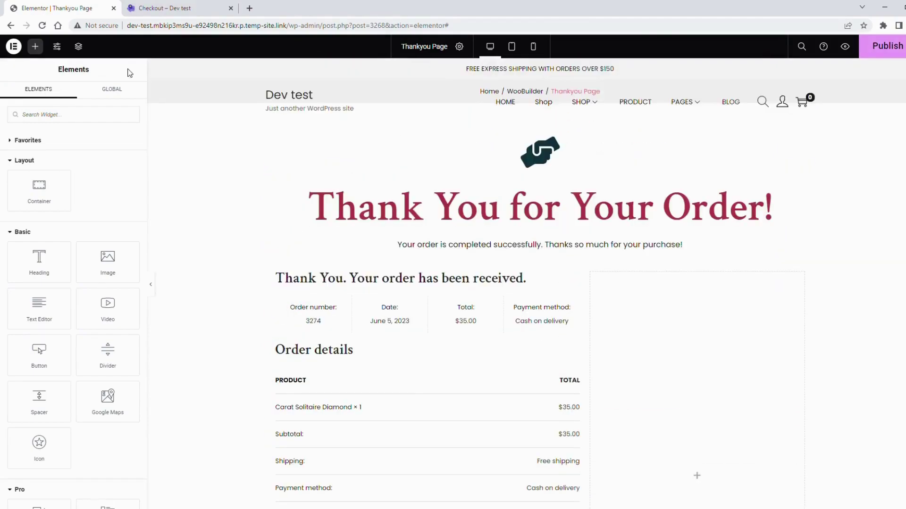
Add an H3 heading reading 'Give us a feedback' to the empty right column
{"action": "left_click_drag", "start_coordinate": [39, 262], "coordinate": [680, 311]}
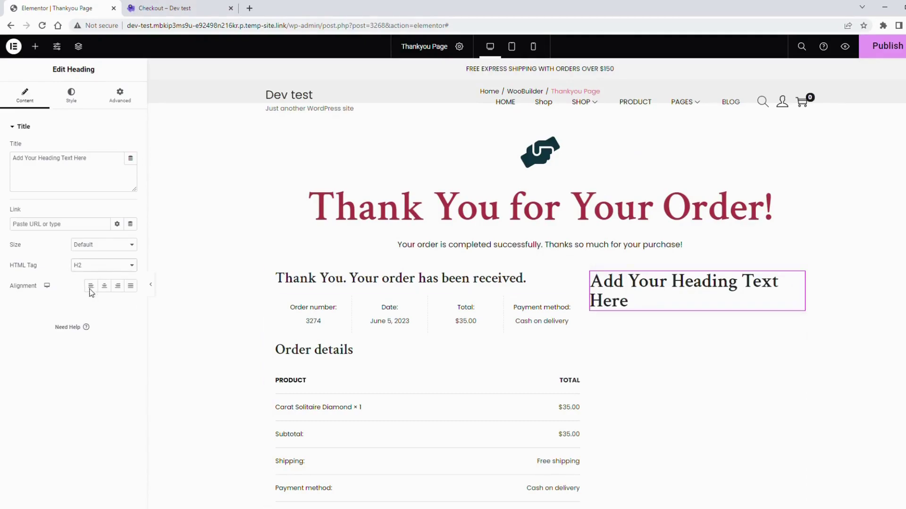
{"action": "left_click", "coordinate": [106, 270]}
{"action": "left_click", "coordinate": [68, 166]}
{"action": "key", "text": "ctrl+a"}
{"action": "key", "text": "BackSpace"}
{"action": "type", "text": "giv"}
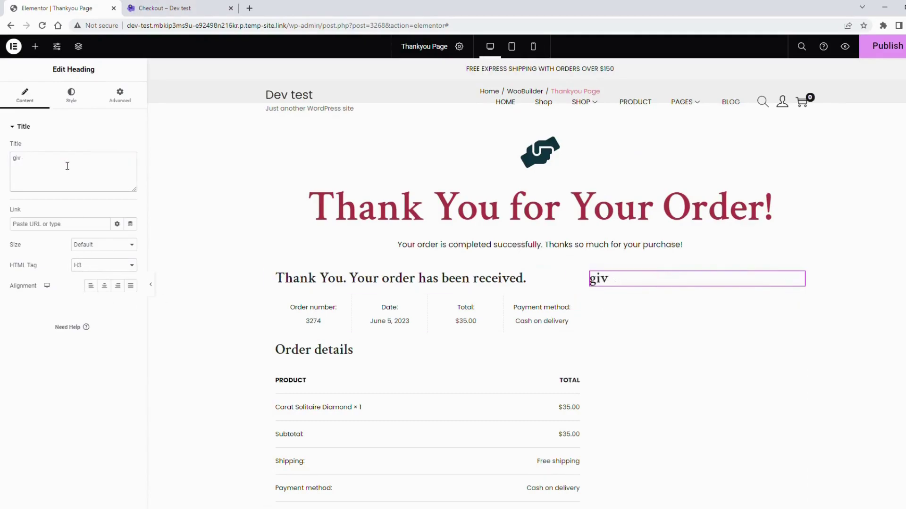
{"action": "key", "text": "BackSpace"}
{"action": "key", "text": "BackSpace"}
{"action": "key", "text": "BackSpace"}
{"action": "type", "text": "Give us a feedback"}
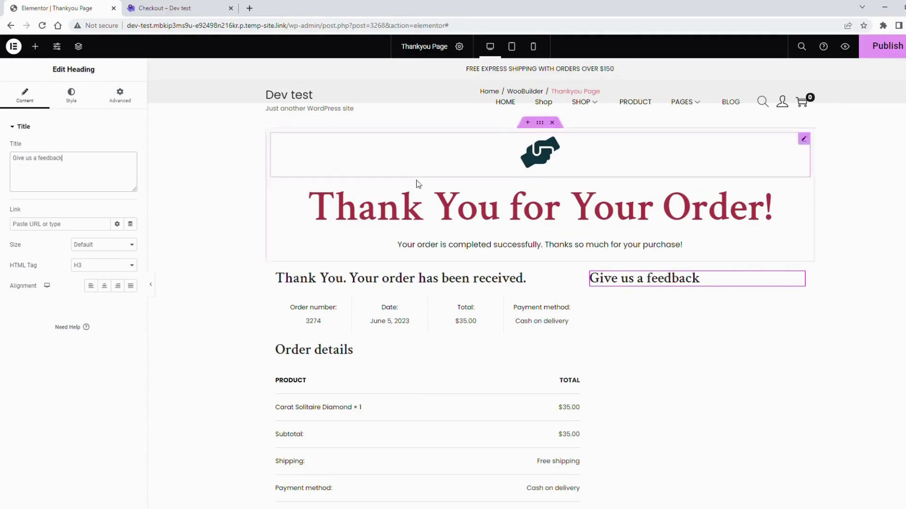
{"action": "left_click", "coordinate": [35, 45]}
{"action": "type", "text": "form"}
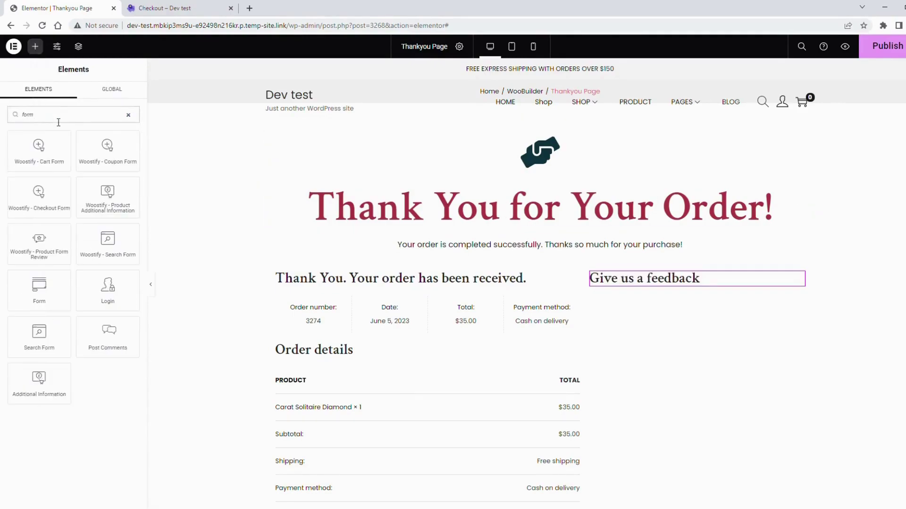
Place a Form widget with Name, Email and Message fields under the feedback heading
{"action": "mouse_move", "coordinate": [44, 294]}
{"action": "left_mouse_down"}
{"action": "mouse_move", "coordinate": [702, 307]}
{"action": "mouse_move", "coordinate": [693, 293]}
{"action": "left_mouse_up"}
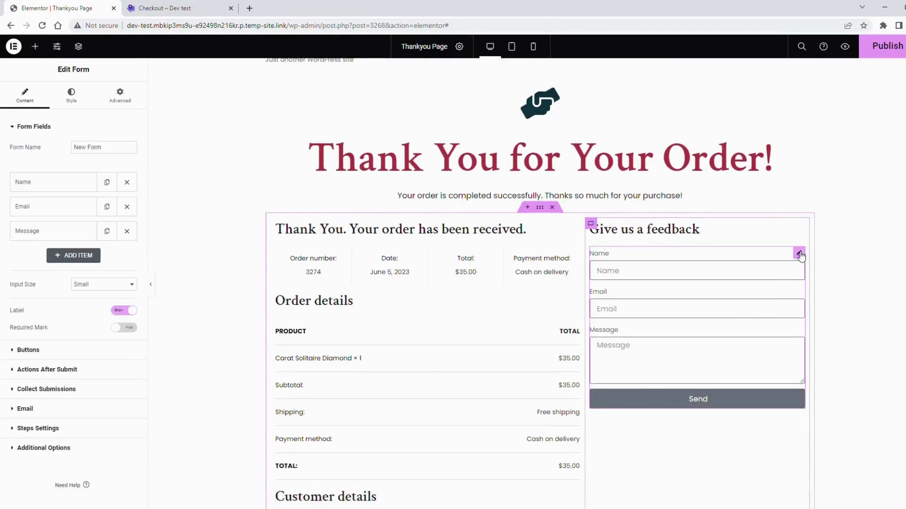
{"action": "scroll", "coordinate": [56, 377], "scroll_direction": "down", "scroll_amount": 1}
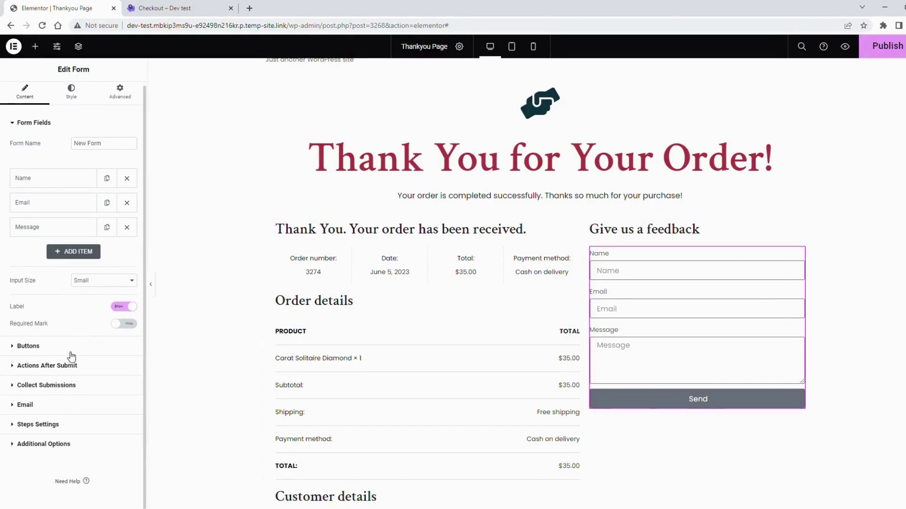
{"action": "left_click", "coordinate": [71, 353]}
{"action": "scroll", "coordinate": [113, 263], "scroll_direction": "down", "scroll_amount": 1}
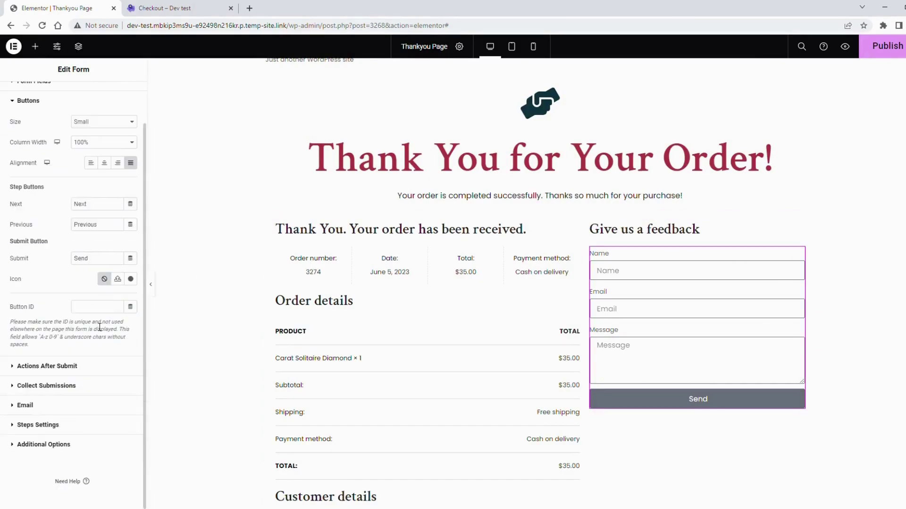
{"action": "scroll", "coordinate": [91, 344], "scroll_direction": "up", "scroll_amount": 1}
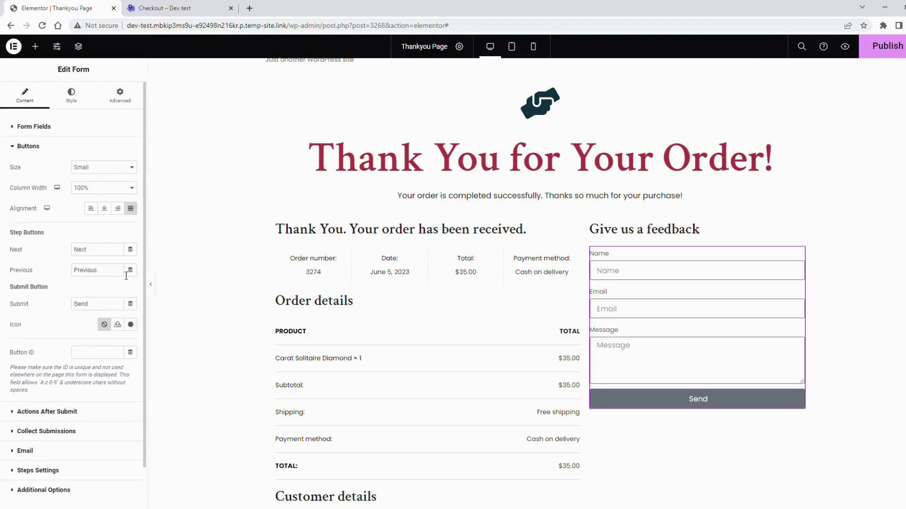
Set the Send button background colour to near-black #1D2831
{"action": "left_click", "coordinate": [72, 99]}
{"action": "left_click", "coordinate": [37, 407]}
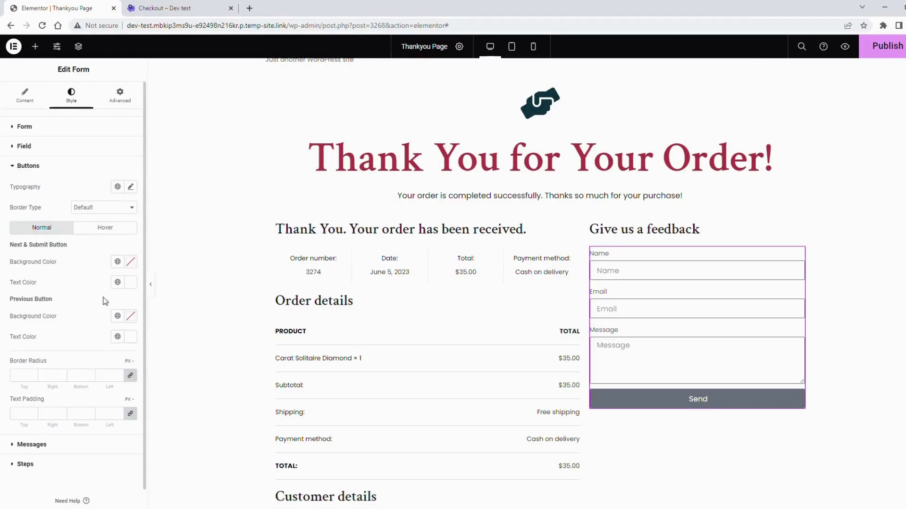
{"action": "left_click", "coordinate": [129, 263]}
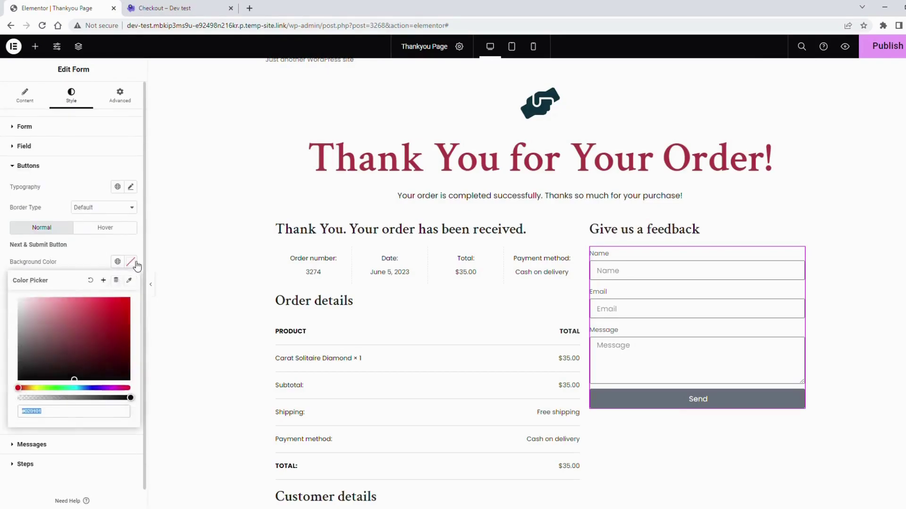
{"action": "left_click", "coordinate": [97, 389]}
{"action": "left_click", "coordinate": [104, 350]}
{"action": "key", "text": "Escape"}
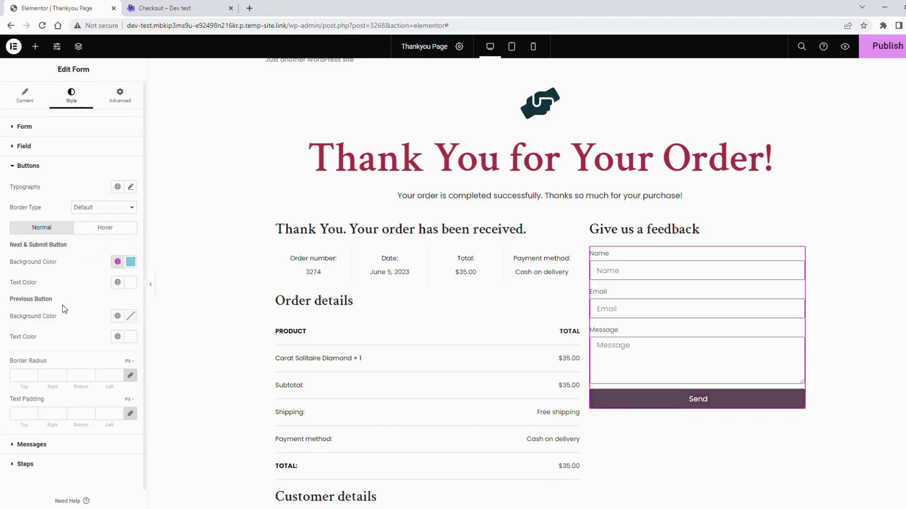
{"action": "left_click", "coordinate": [130, 262]}
{"action": "left_click", "coordinate": [80, 389]}
{"action": "left_click", "coordinate": [37, 356]}
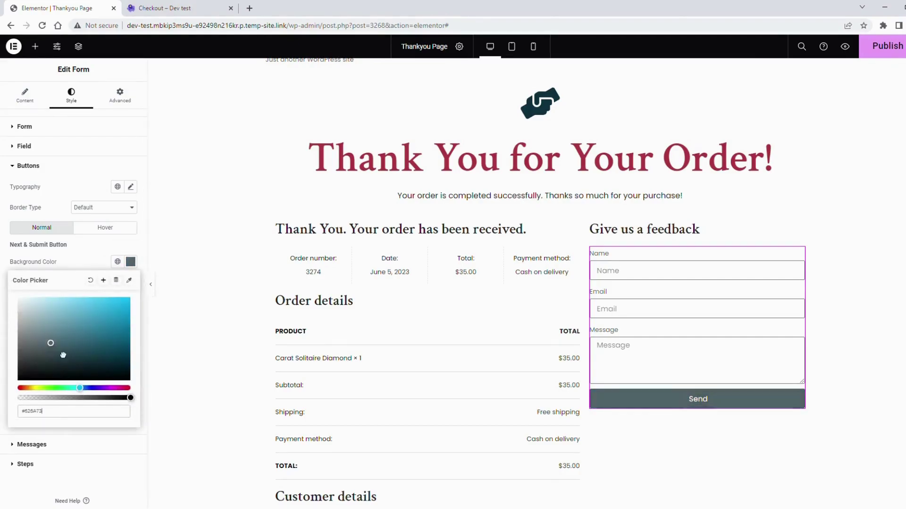
{"action": "mouse_move", "coordinate": [63, 356]}
{"action": "left_mouse_down"}
{"action": "mouse_move", "coordinate": [107, 368]}
{"action": "mouse_move", "coordinate": [89, 367]}
{"action": "left_mouse_up"}
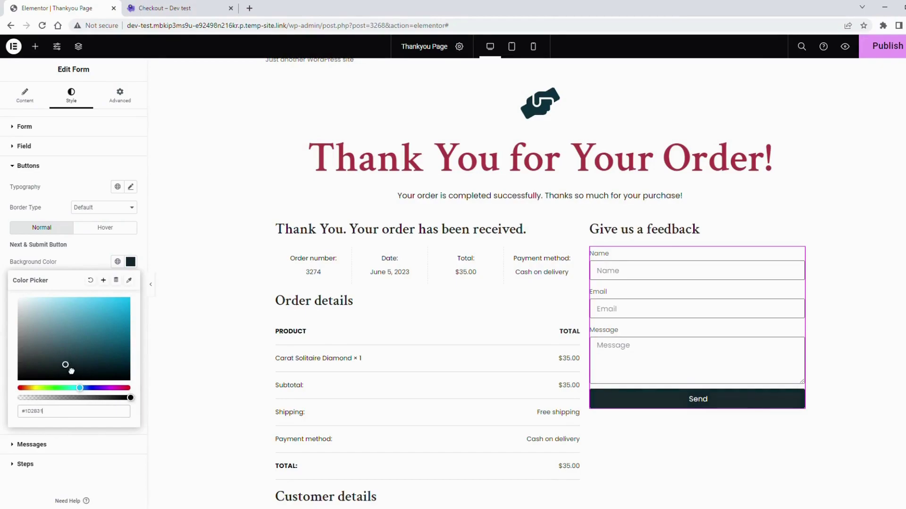
{"action": "left_click", "coordinate": [879, 338]}
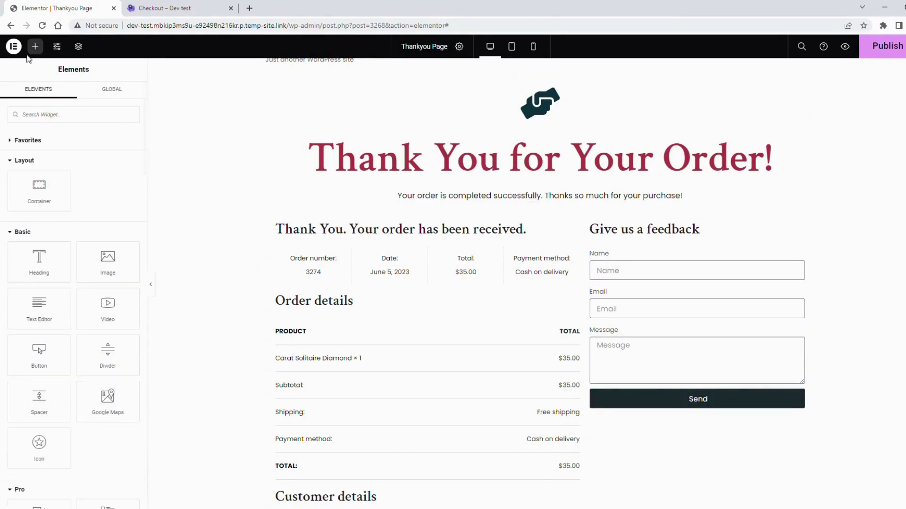
Add black 14 px text inviting shoppers to share their store experience above the form
{"action": "left_click_drag", "start_coordinate": [35, 320], "coordinate": [643, 256]}
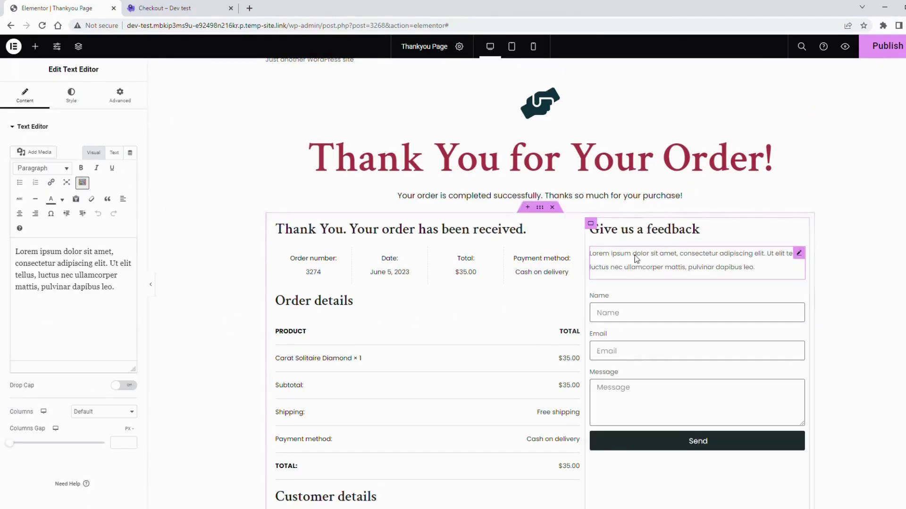
{"action": "triple_click", "coordinate": [57, 271]}
{"action": "type", "text": "Let us know how you feel when experience shopping in our store."}
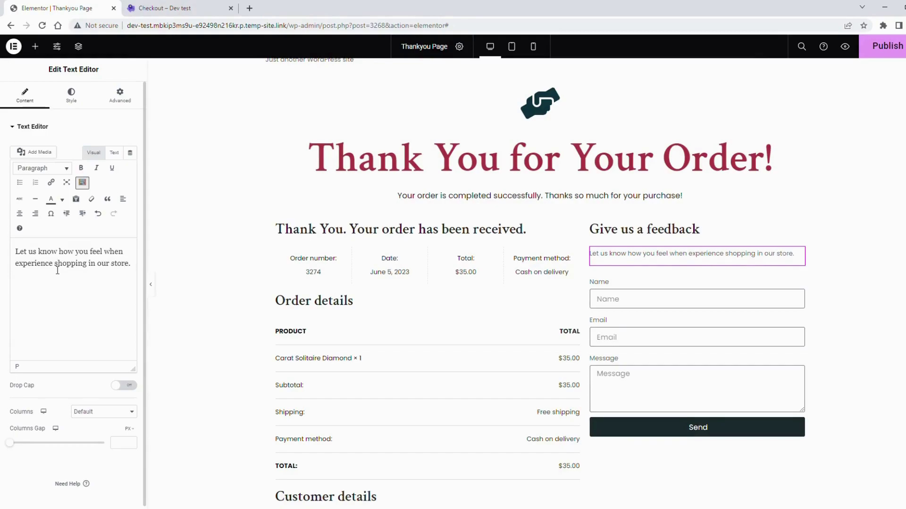
{"action": "left_click", "coordinate": [71, 95]}
{"action": "left_click", "coordinate": [130, 168]}
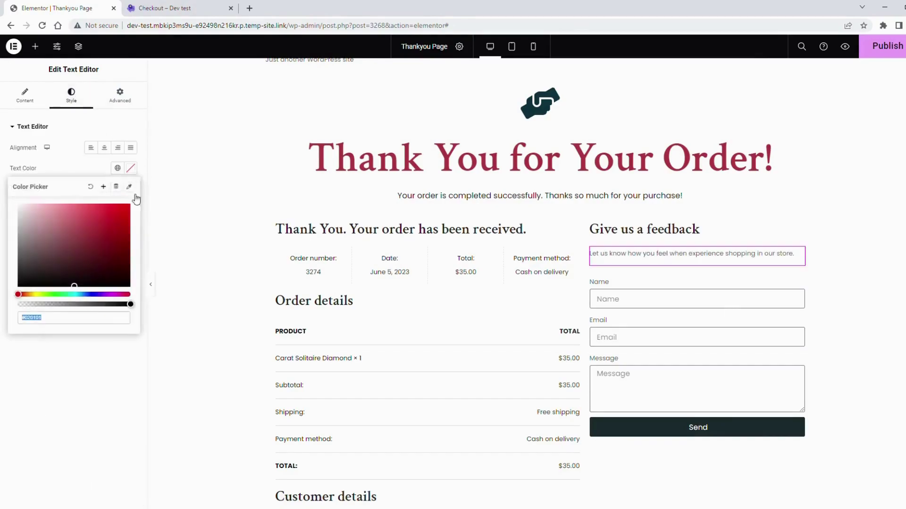
{"action": "left_click_drag", "start_coordinate": [82, 288], "coordinate": [103, 286]}
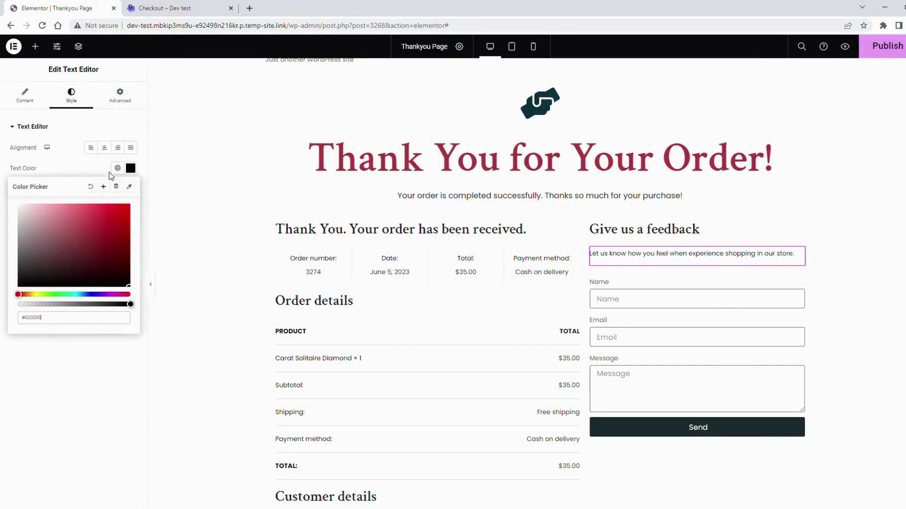
{"action": "left_click", "coordinate": [130, 188]}
{"action": "left_click", "coordinate": [112, 266]}
{"action": "type", "text": "13"}
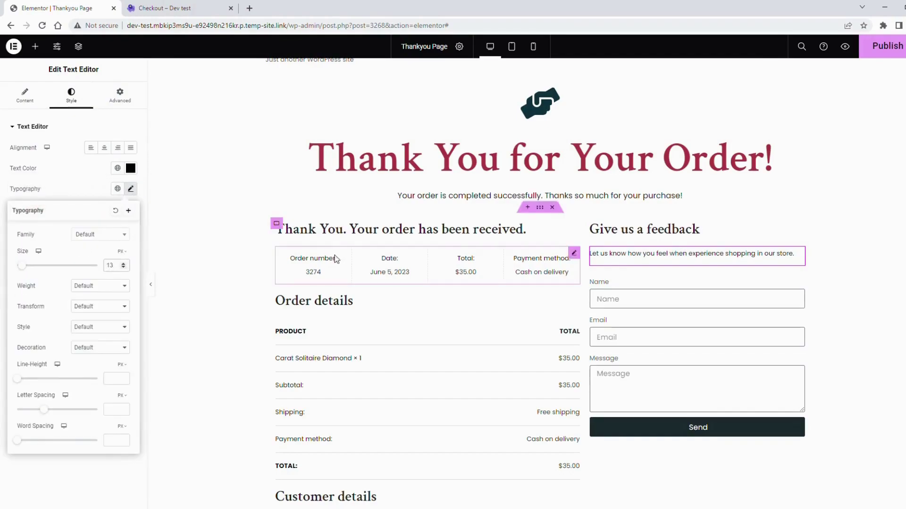
{"action": "key", "text": "Up"}
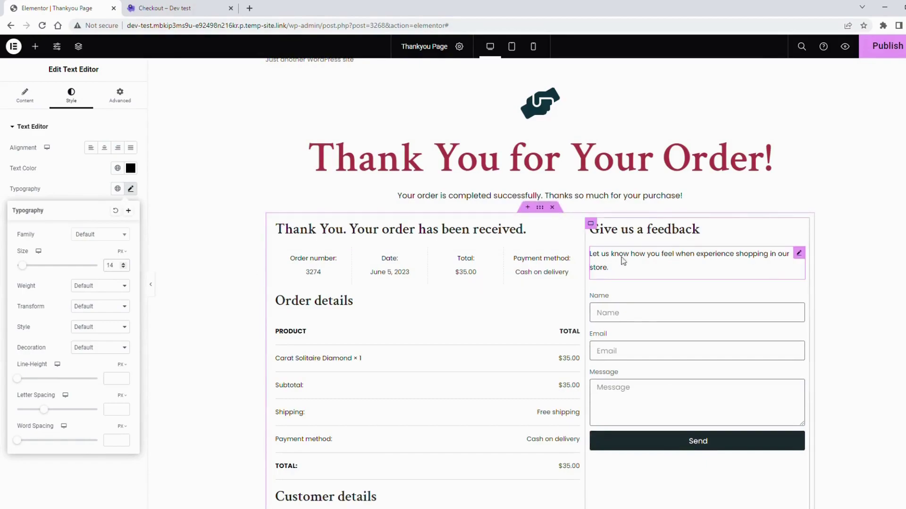
{"action": "left_click", "coordinate": [631, 316]}
{"action": "scroll", "coordinate": [680, 381], "scroll_direction": "down", "scroll_amount": 2}
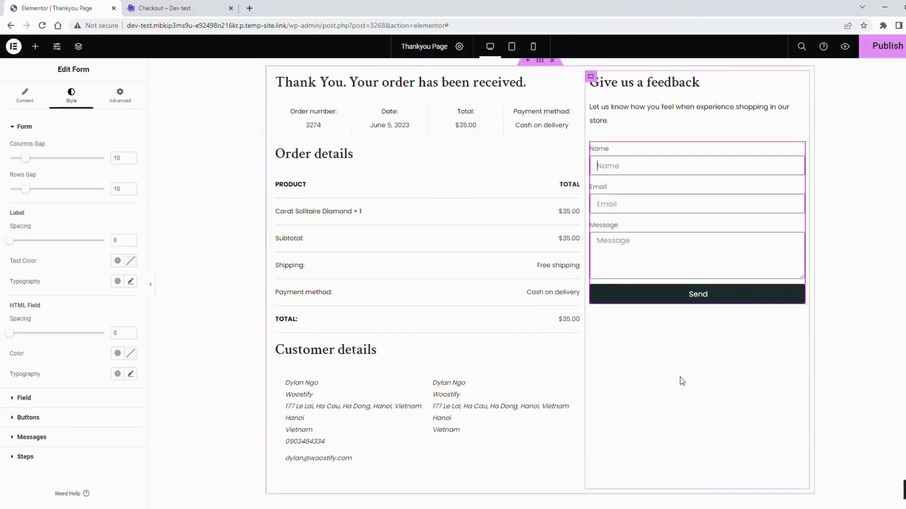
Add Facebook, Twitter and LinkedIn share buttons with an H3 'Share this' heading above
{"action": "left_click", "coordinate": [35, 46]}
{"action": "type", "text": "social"}
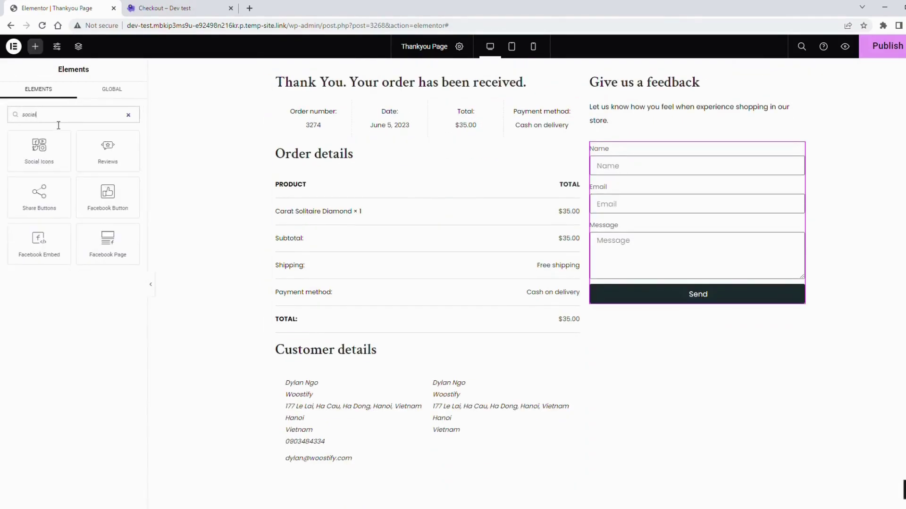
{"action": "left_click_drag", "start_coordinate": [49, 205], "coordinate": [682, 326]}
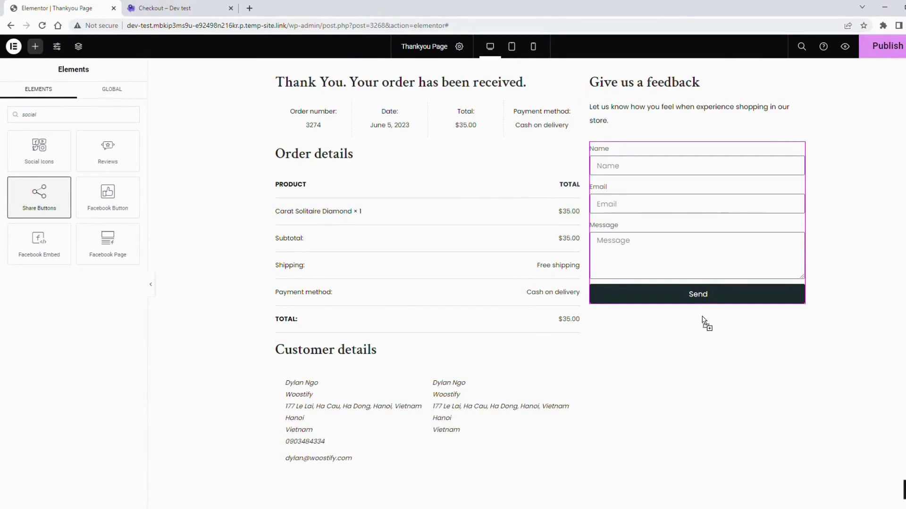
{"action": "left_click", "coordinate": [35, 46]}
{"action": "left_click_drag", "start_coordinate": [39, 253], "coordinate": [665, 312]}
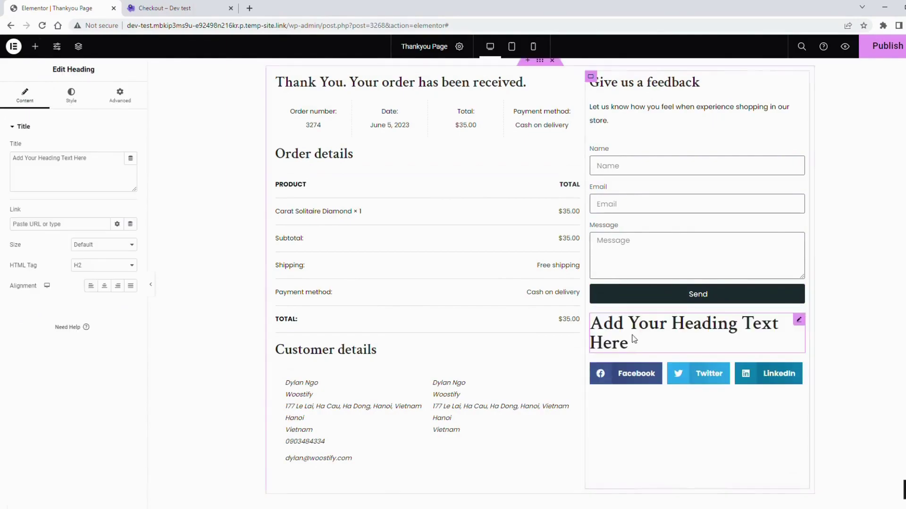
{"action": "left_click", "coordinate": [59, 161]}
{"action": "type", "text": "Share thiss"}
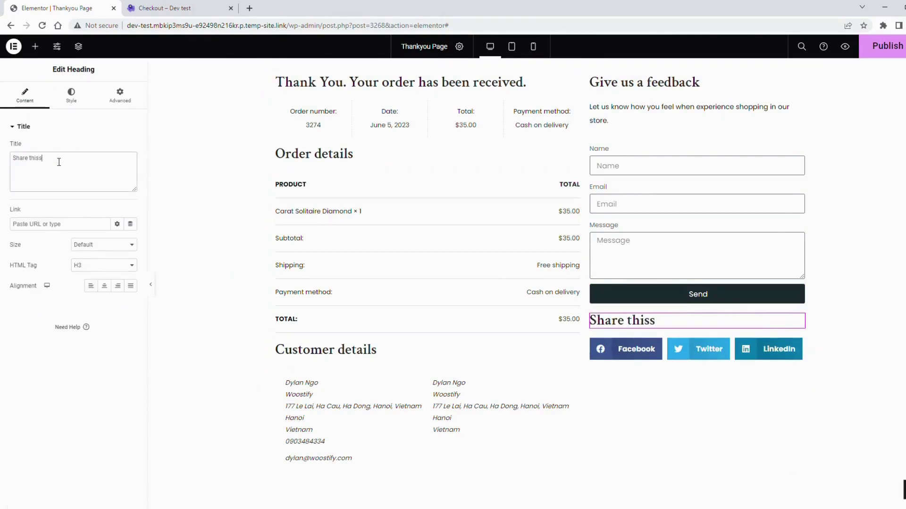
{"action": "key", "text": "BackSpace"}
{"action": "left_click", "coordinate": [732, 411]}
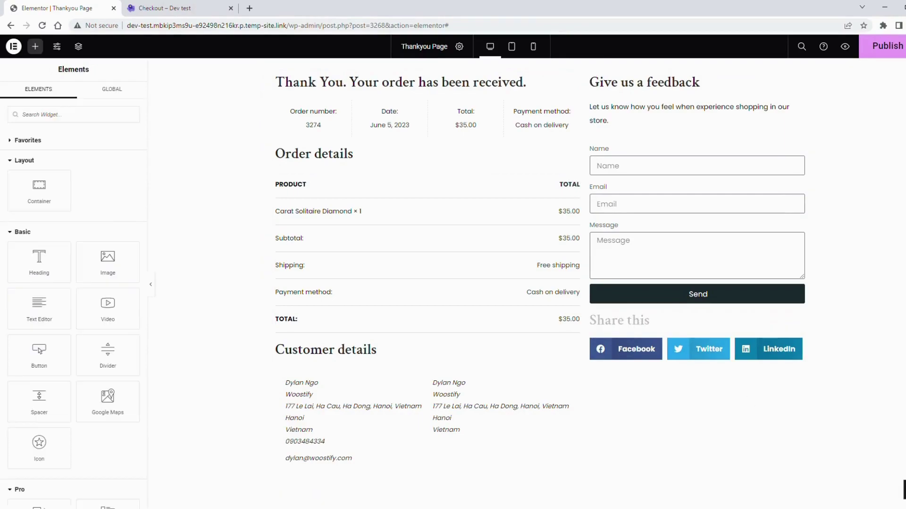
{"action": "scroll", "coordinate": [752, 253], "scroll_direction": "up", "scroll_amount": 1}
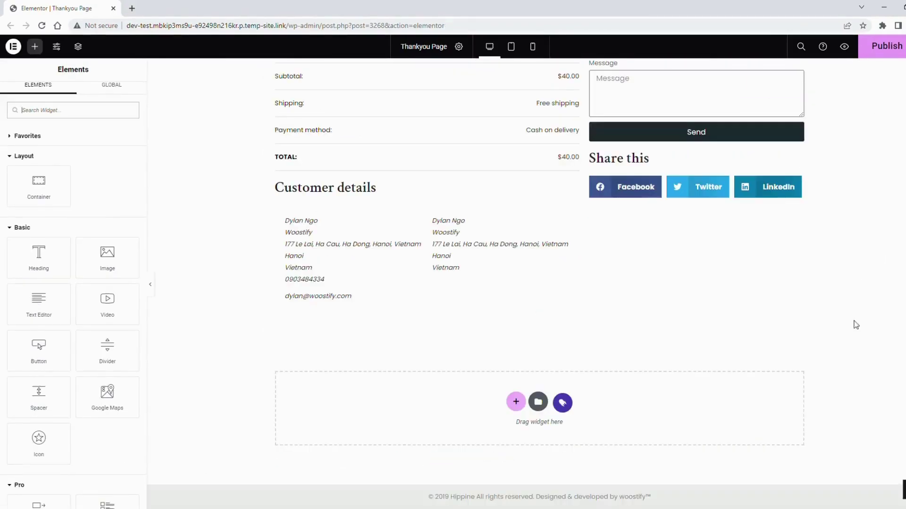
Add a container below the customer details holding a four-column Woostify Products grid
{"action": "left_click_drag", "start_coordinate": [38, 187], "coordinate": [540, 413]}
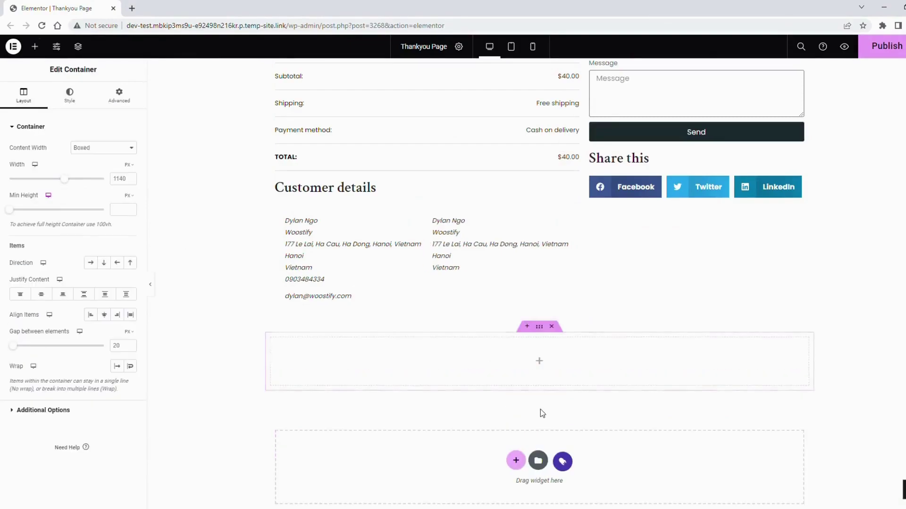
{"action": "scroll", "coordinate": [540, 414], "scroll_direction": "down", "scroll_amount": 1}
{"action": "left_click", "coordinate": [34, 47]}
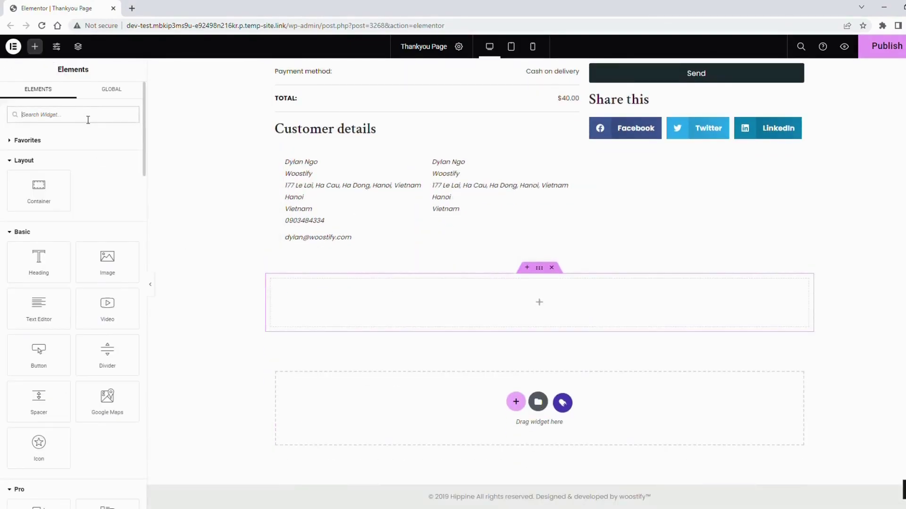
{"action": "type", "text": "woostify"}
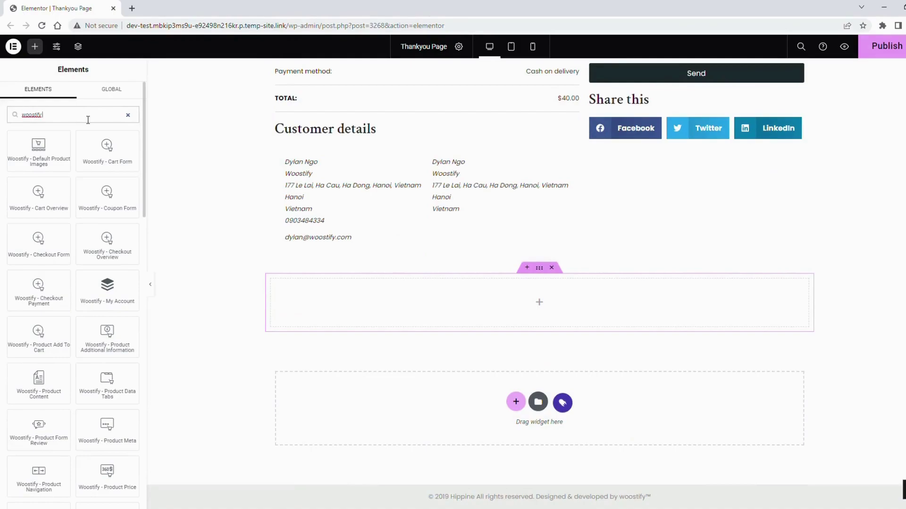
{"action": "type", "text": " - products"}
{"action": "left_click_drag", "start_coordinate": [106, 151], "coordinate": [538, 311]}
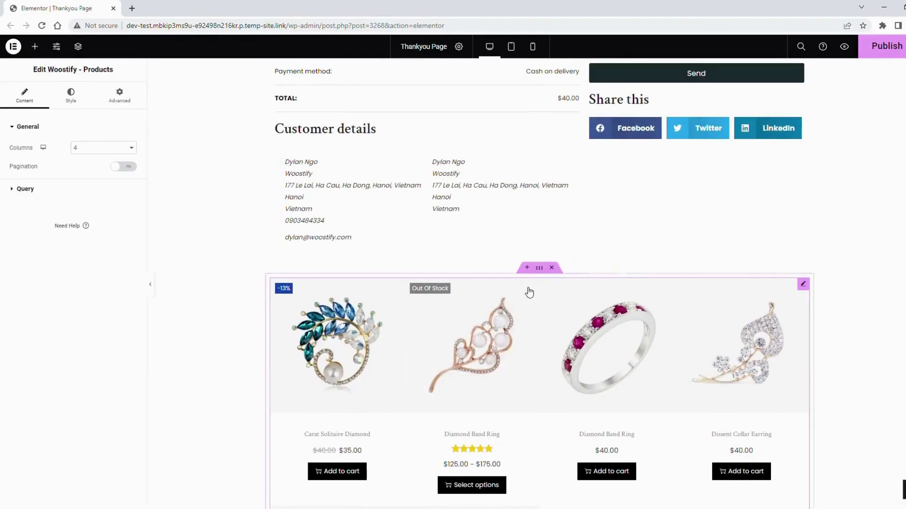
{"action": "left_click", "coordinate": [35, 46]}
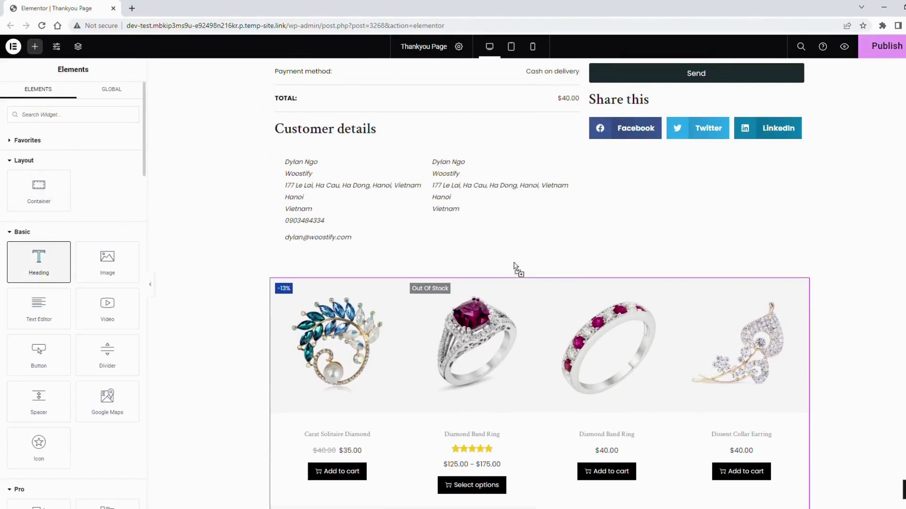
Add an H3 heading 'You are also interested in:' above the grid and place a test order
{"action": "left_click_drag", "start_coordinate": [514, 268], "coordinate": [519, 276]}
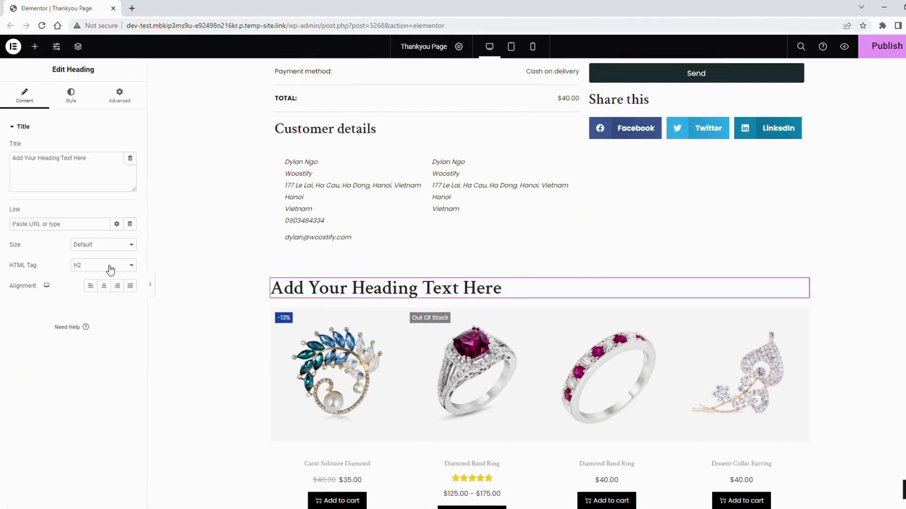
{"action": "left_click", "coordinate": [98, 293]}
{"action": "triple_click", "coordinate": [64, 170]}
{"action": "type", "text": "You a"}
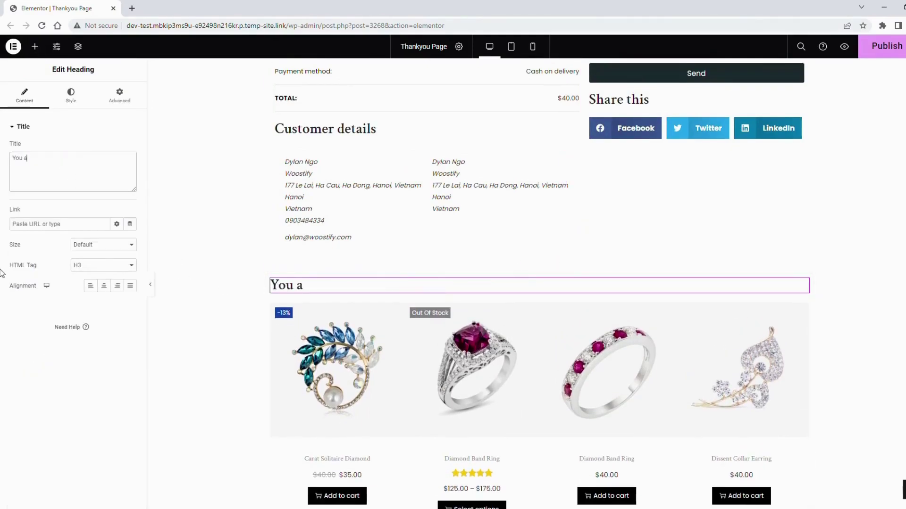
{"action": "type", "text": "re also interested in:"}
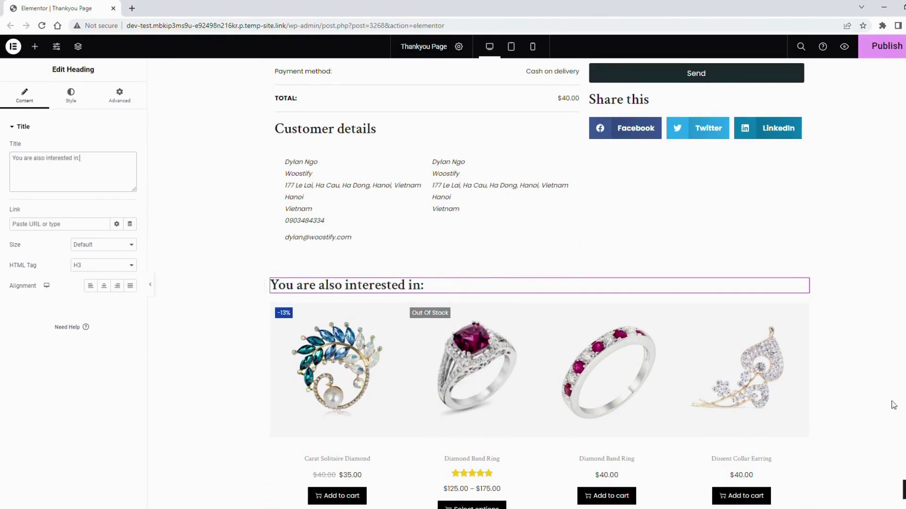
{"action": "left_click", "coordinate": [823, 330]}
{"action": "scroll", "coordinate": [828, 334], "scroll_direction": "down", "scroll_amount": 3}
{"action": "scroll", "coordinate": [827, 299], "scroll_direction": "down", "scroll_amount": 2}
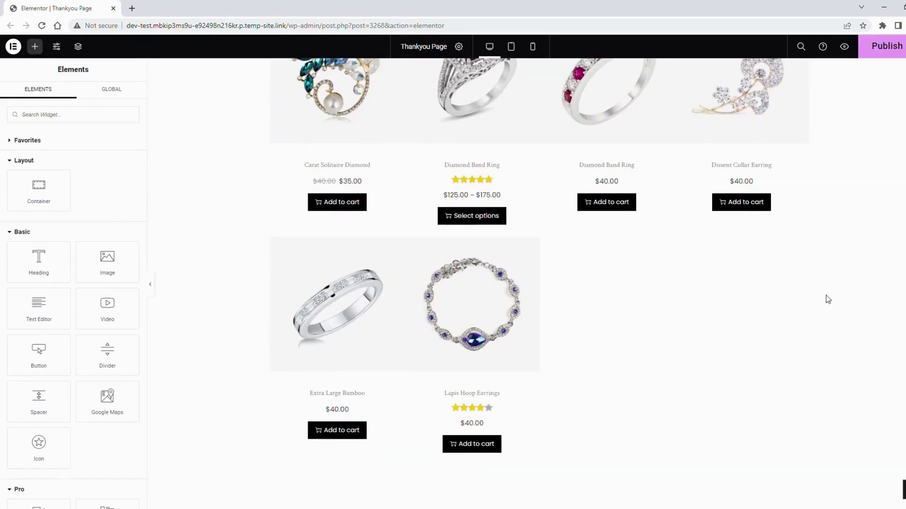
{"action": "scroll", "coordinate": [826, 299], "scroll_direction": "up", "scroll_amount": 3}
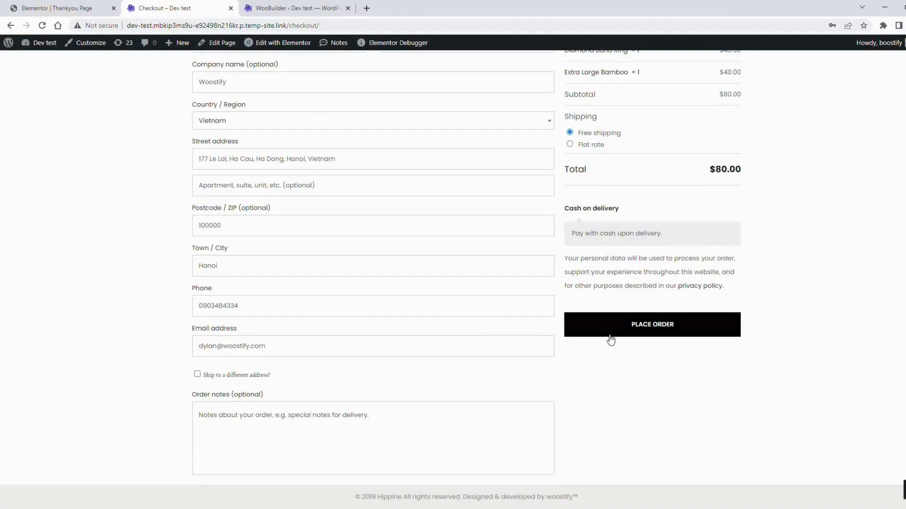
{"action": "left_click", "coordinate": [610, 333]}
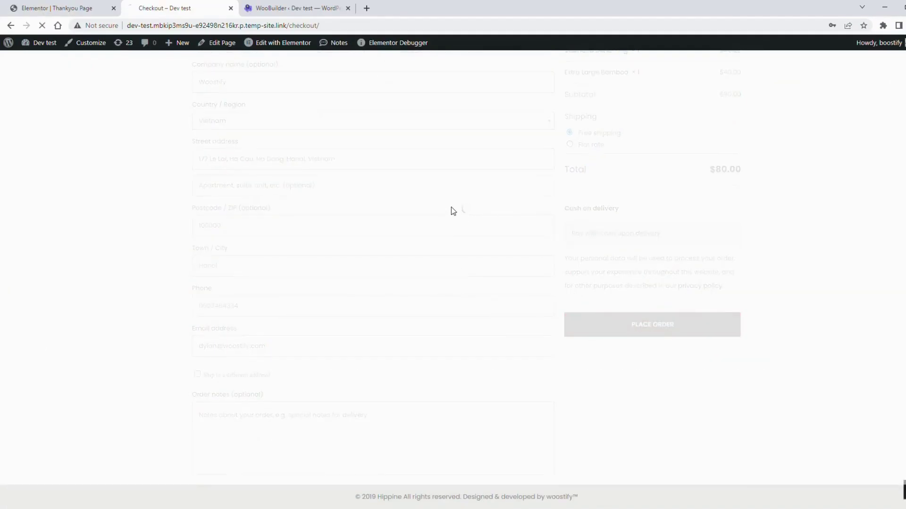
{"action": "scroll", "coordinate": [456, 235], "scroll_direction": "down", "scroll_amount": 2}
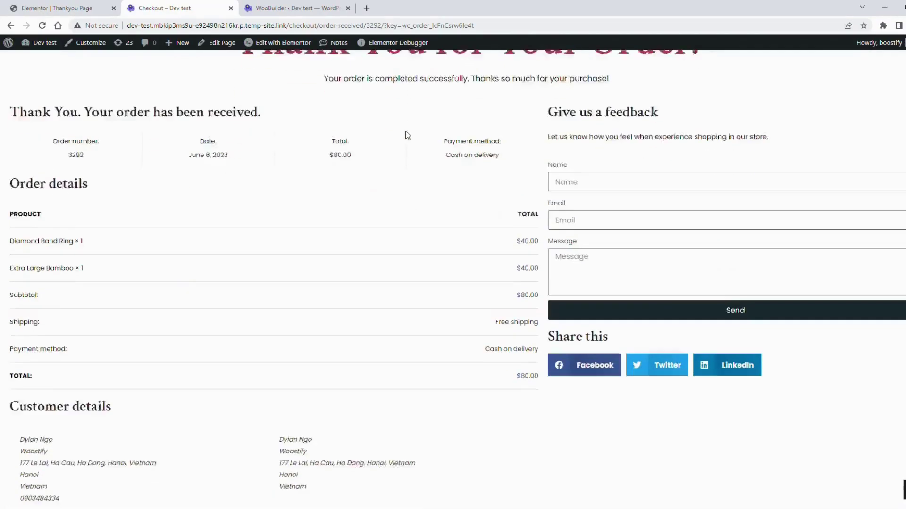
{"action": "scroll", "coordinate": [396, 213], "scroll_direction": "up", "scroll_amount": 4}
Add Spacer widgets at the top and bottom of the thank-you header container
{"action": "left_click", "coordinate": [58, 7]}
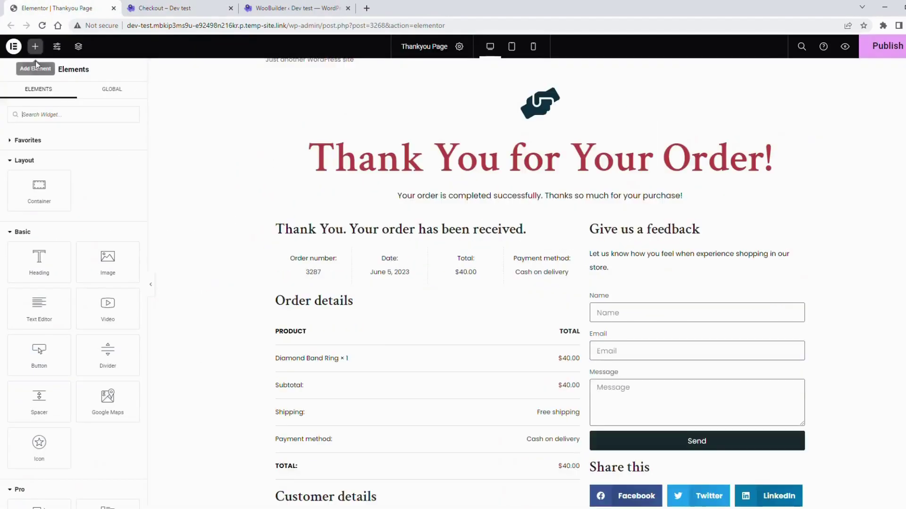
{"action": "left_click", "coordinate": [39, 113]}
{"action": "type", "text": "space"}
{"action": "mouse_move", "coordinate": [39, 151]}
{"action": "left_mouse_down"}
{"action": "mouse_move", "coordinate": [573, 88]}
{"action": "mouse_move", "coordinate": [566, 92]}
{"action": "left_mouse_up"}
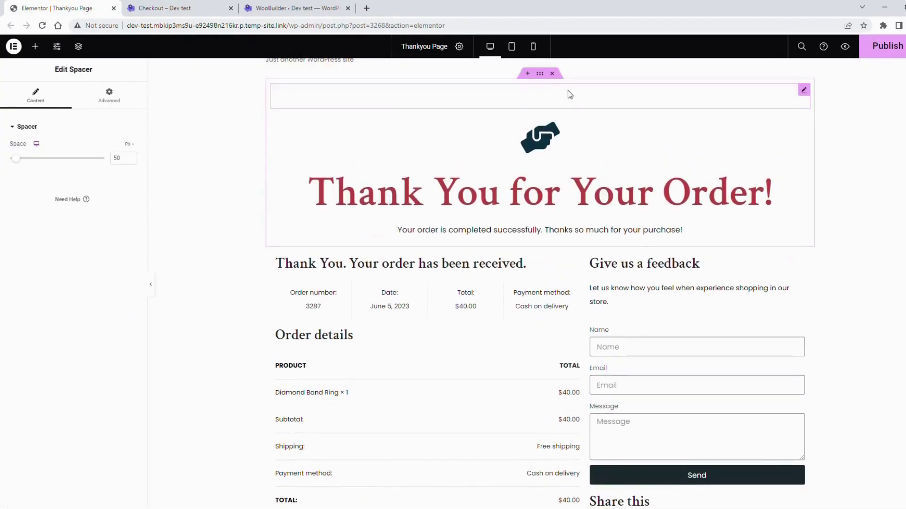
{"action": "left_click", "coordinate": [35, 46]}
{"action": "left_click", "coordinate": [44, 114]}
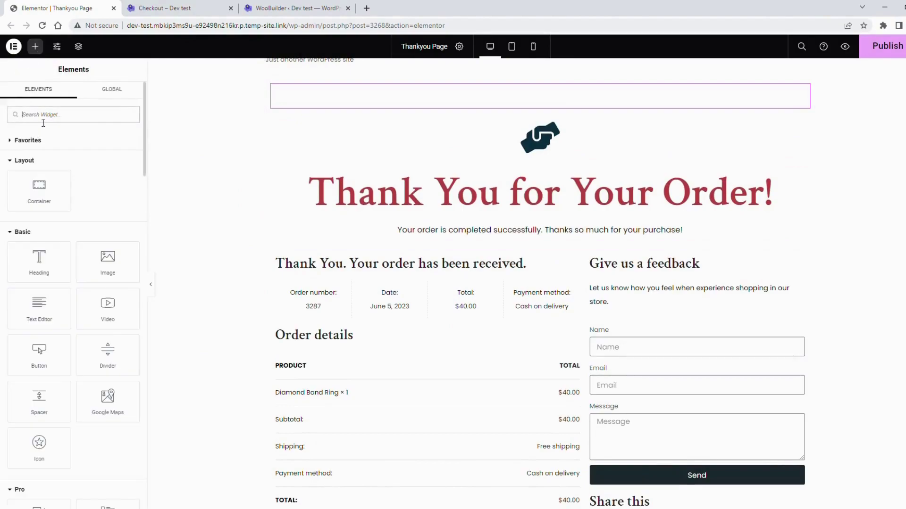
{"action": "type", "text": "spac"}
{"action": "mouse_move", "coordinate": [38, 151]}
{"action": "left_mouse_down"}
{"action": "mouse_move", "coordinate": [530, 213]}
{"action": "mouse_move", "coordinate": [523, 251]}
{"action": "left_mouse_up"}
{"action": "scroll", "coordinate": [248, 283], "scroll_direction": "down", "scroll_amount": 1}
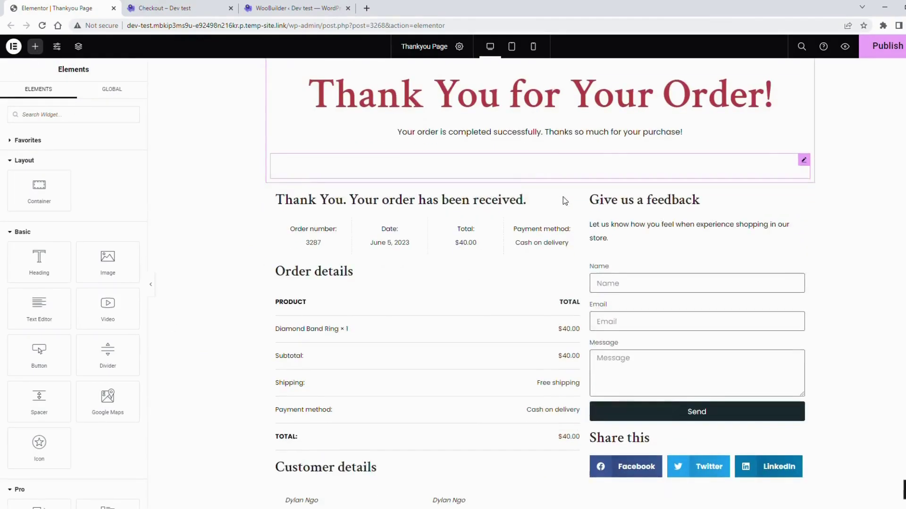
{"action": "scroll", "coordinate": [364, 156], "scroll_direction": "up", "scroll_amount": 3}
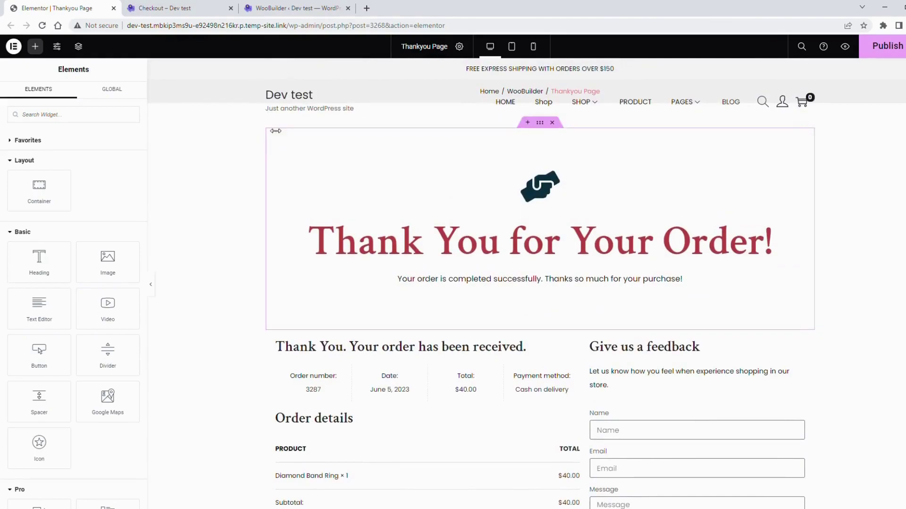
Give the header container a Classic background using the light blue wave image
{"action": "right_click", "coordinate": [270, 188]}
{"action": "left_click", "coordinate": [292, 198]}
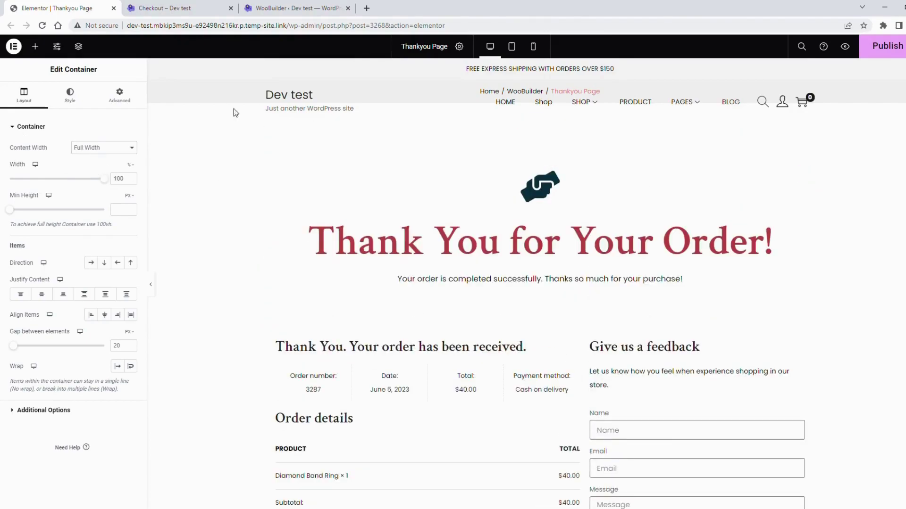
{"action": "left_click", "coordinate": [70, 96]}
{"action": "left_click", "coordinate": [72, 219]}
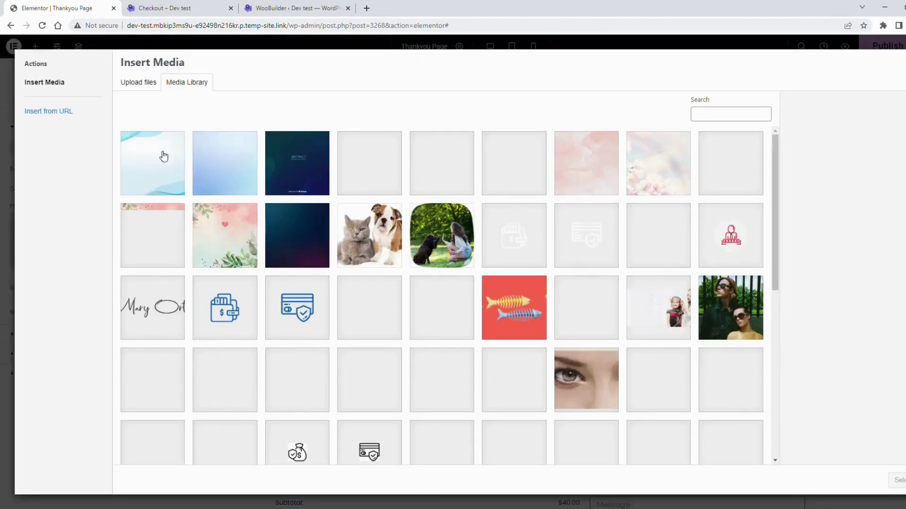
{"action": "left_click", "coordinate": [162, 151]}
{"action": "left_click", "coordinate": [896, 480]}
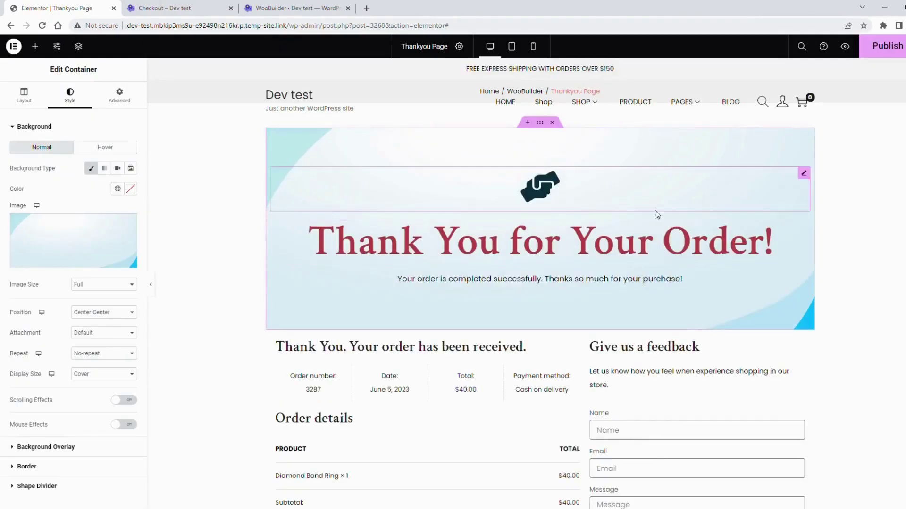
{"action": "scroll", "coordinate": [300, 215], "scroll_direction": "down", "scroll_amount": 2}
Give the order and feedback section a blue wave background image
{"action": "right_click", "coordinate": [269, 237]}
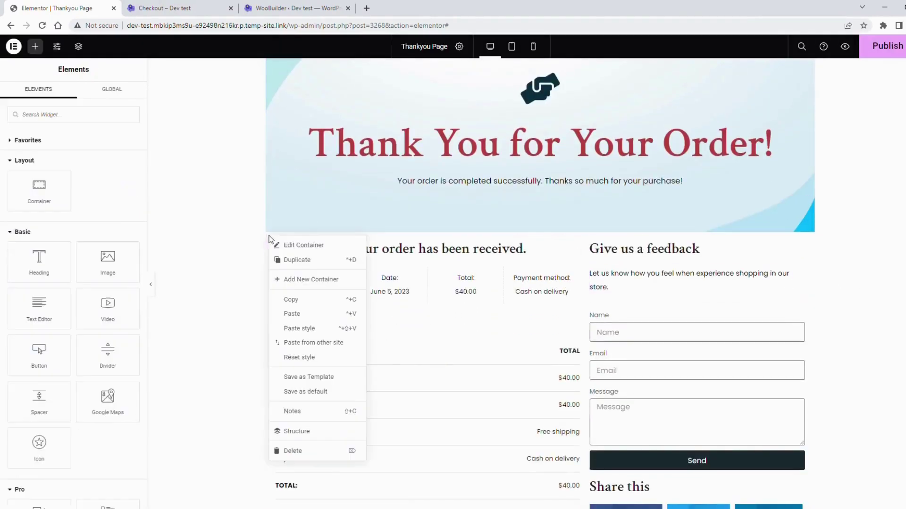
{"action": "left_click", "coordinate": [308, 247]}
{"action": "left_click", "coordinate": [71, 96]}
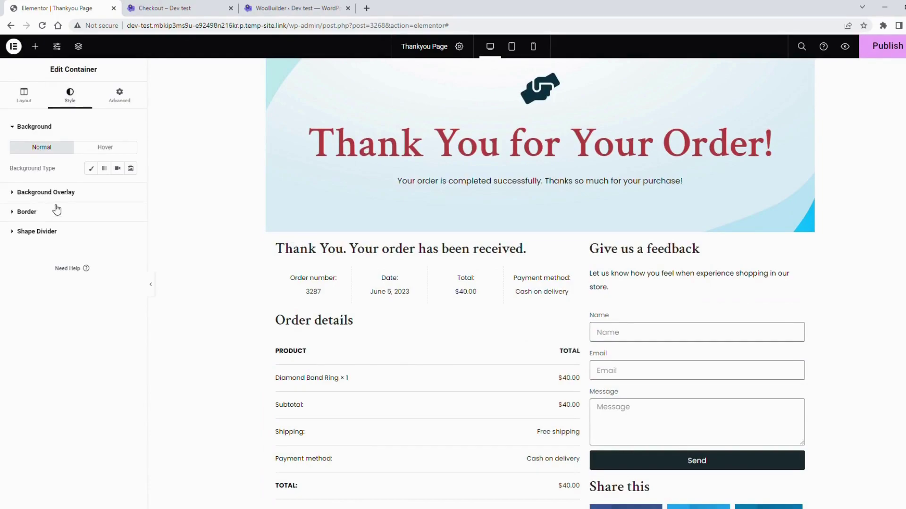
{"action": "left_click", "coordinate": [90, 169]}
{"action": "left_click", "coordinate": [70, 244]}
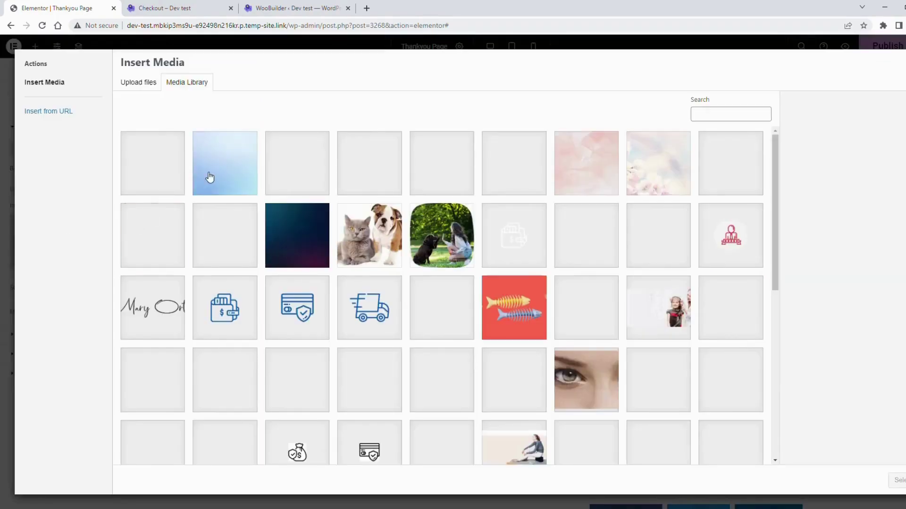
{"action": "left_click", "coordinate": [152, 163]}
{"action": "left_click", "coordinate": [896, 480]}
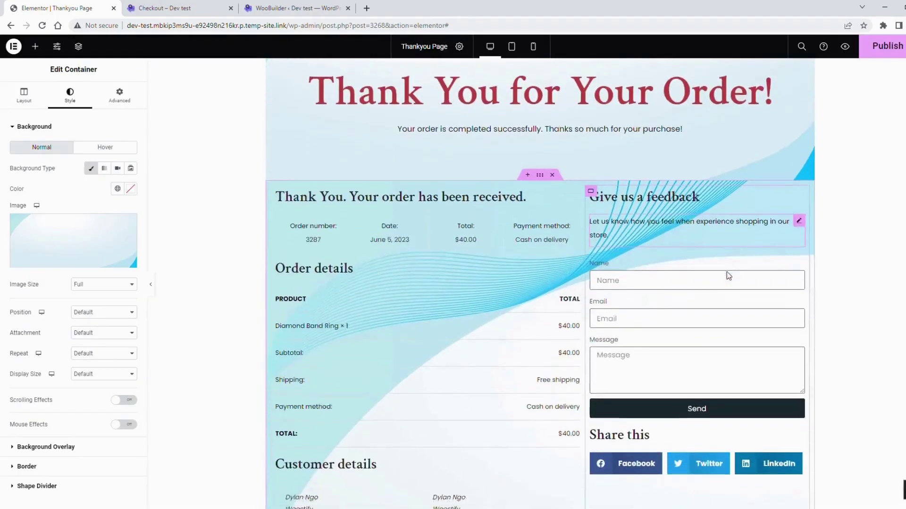
{"action": "scroll", "coordinate": [726, 281], "scroll_direction": "down", "scroll_amount": 2}
{"action": "scroll", "coordinate": [726, 281], "scroll_direction": "up", "scroll_amount": 3}
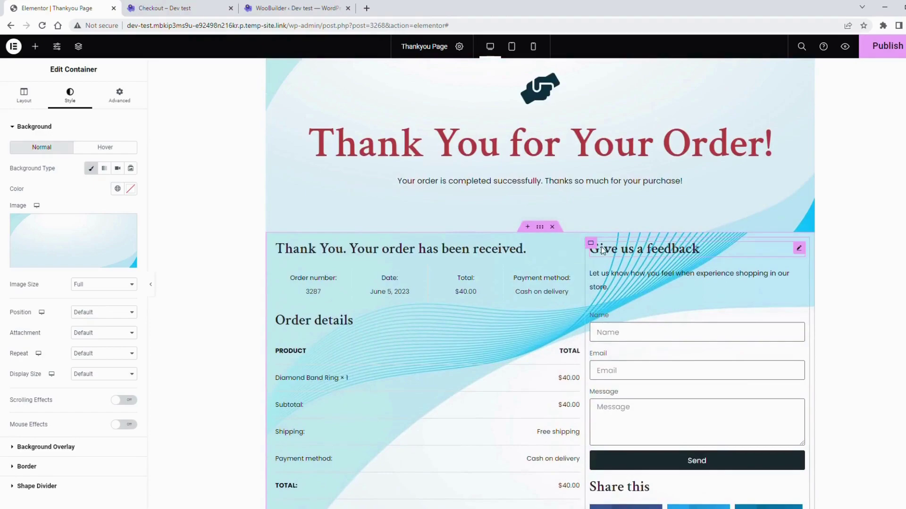
Set 40 px padding on the order details box and the feedback box
{"action": "right_click", "coordinate": [283, 240]}
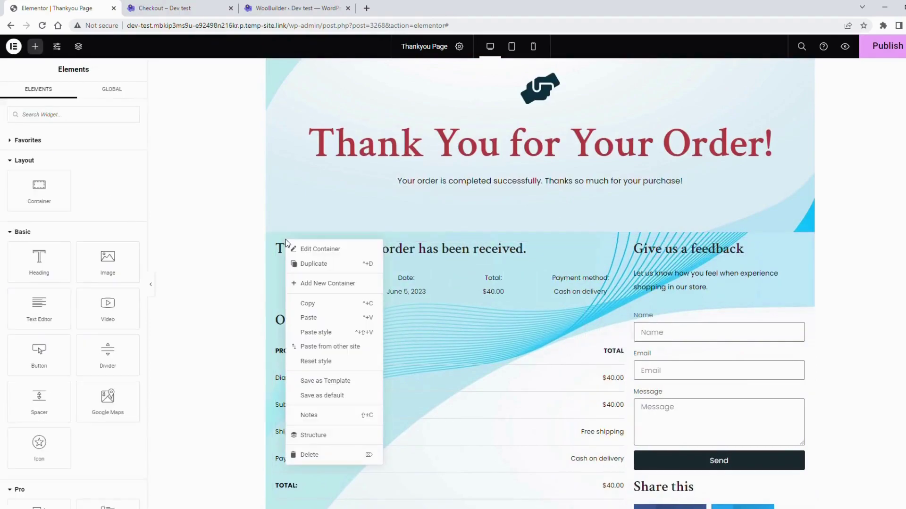
{"action": "left_click", "coordinate": [312, 249]}
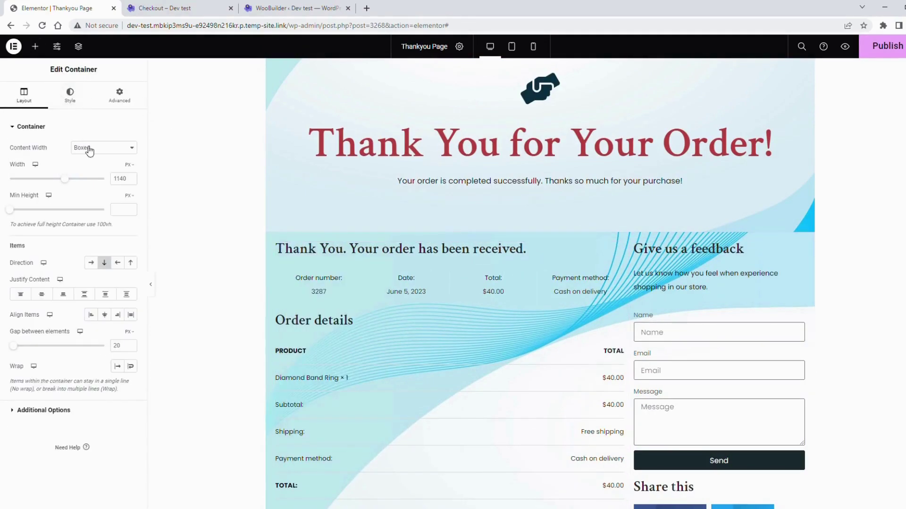
{"action": "left_click", "coordinate": [120, 96]}
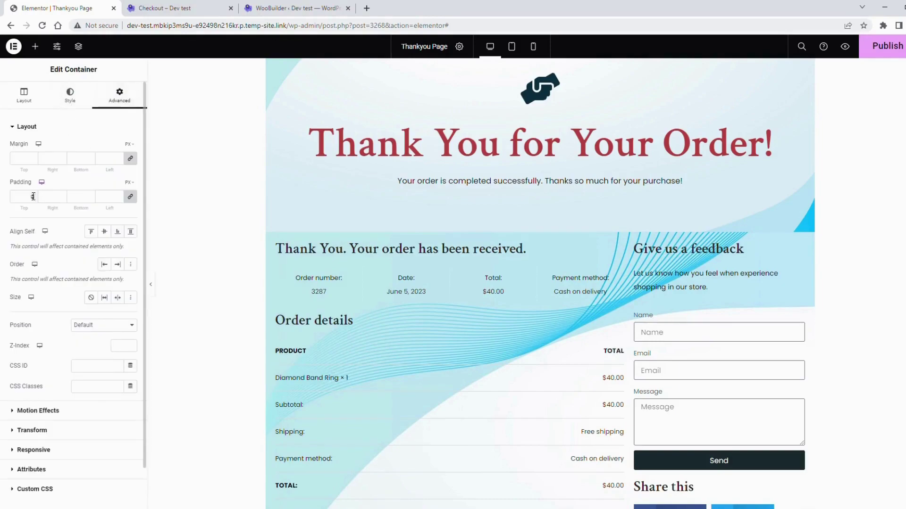
{"action": "type", "text": "40"}
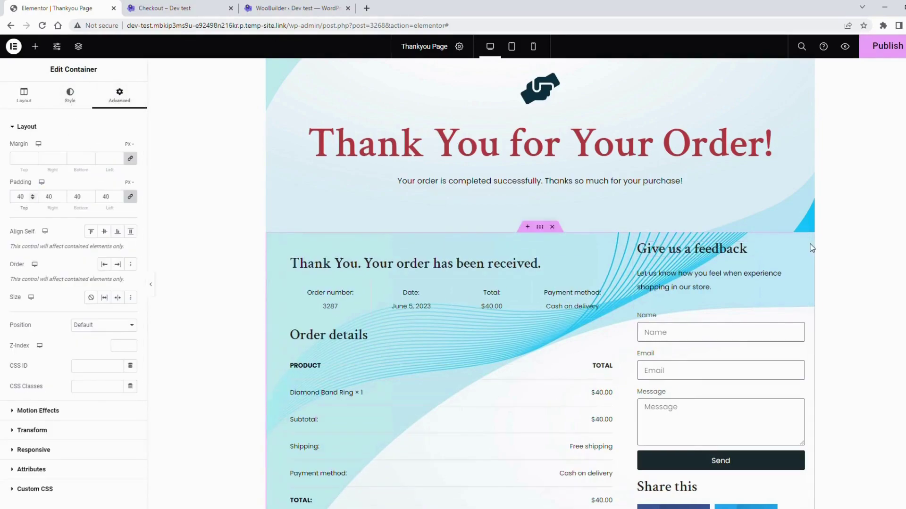
{"action": "right_click", "coordinate": [808, 243]}
{"action": "left_click", "coordinate": [824, 254]}
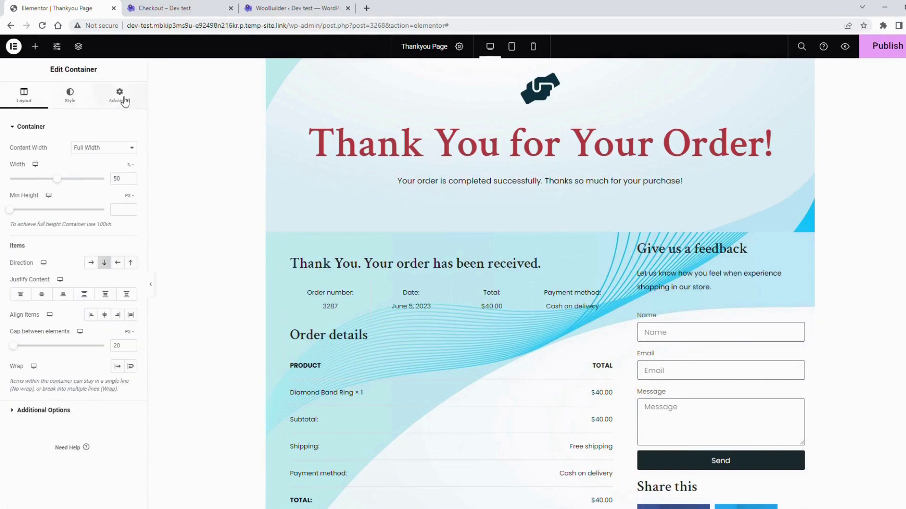
{"action": "left_click", "coordinate": [119, 97]}
{"action": "type", "text": "40"}
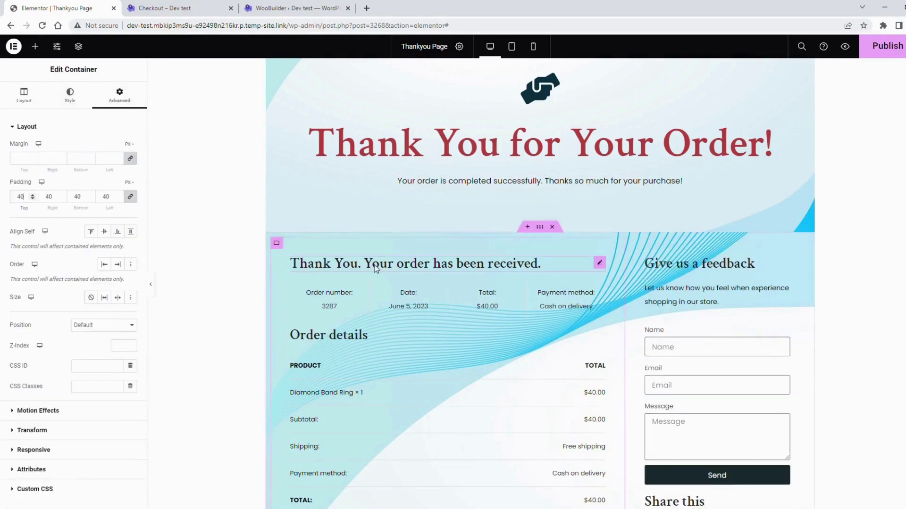
Give the order box 20 px rounded corners and a soft shadow with blur 10
{"action": "right_click", "coordinate": [283, 253]}
{"action": "left_click", "coordinate": [69, 96]}
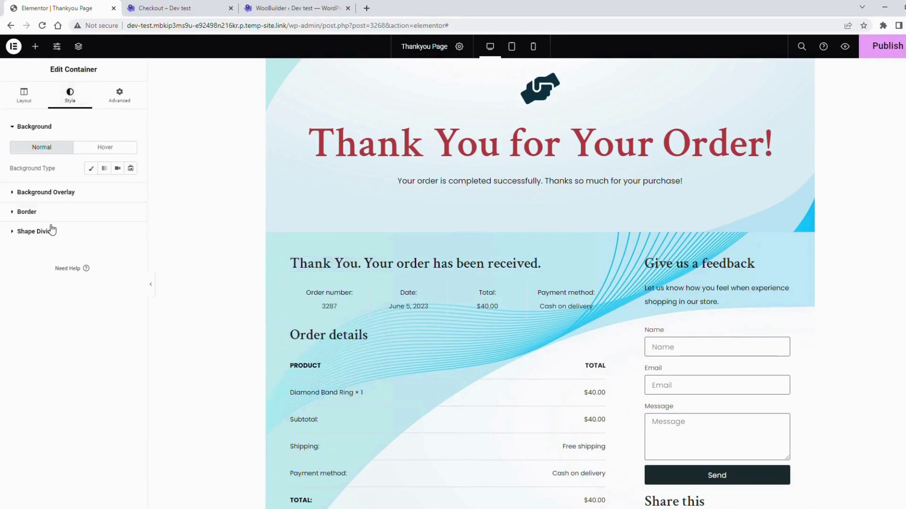
{"action": "left_click", "coordinate": [48, 213]}
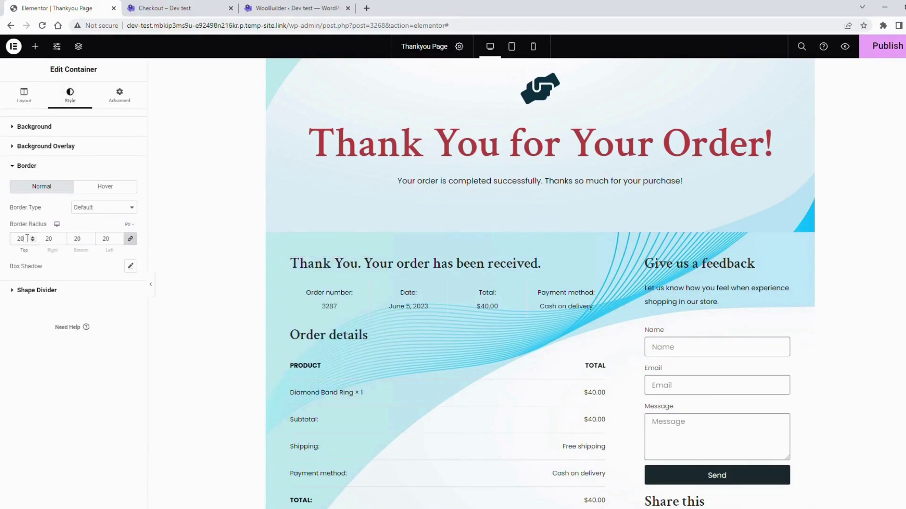
{"action": "left_click", "coordinate": [130, 267]}
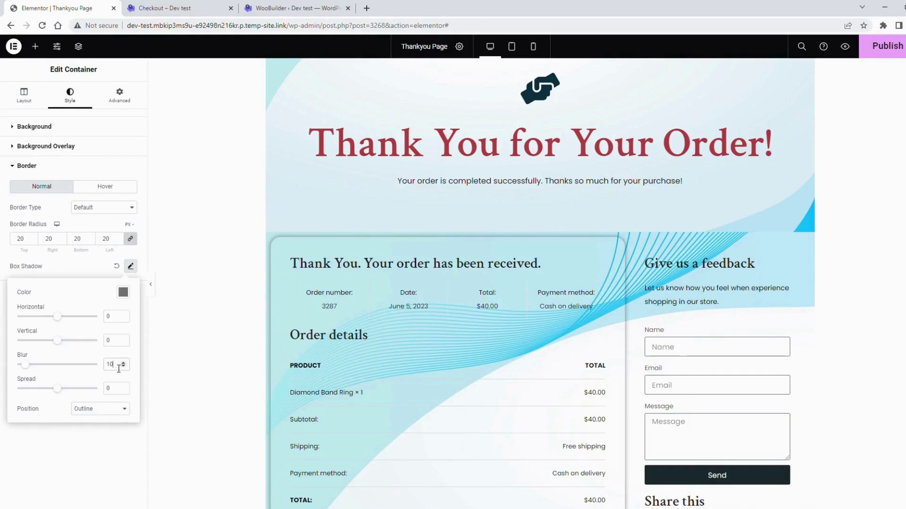
Give the feedback box the same 20 px corner radius and blur-10 shadow
{"action": "right_click", "coordinate": [800, 247]}
{"action": "left_click", "coordinate": [814, 254]}
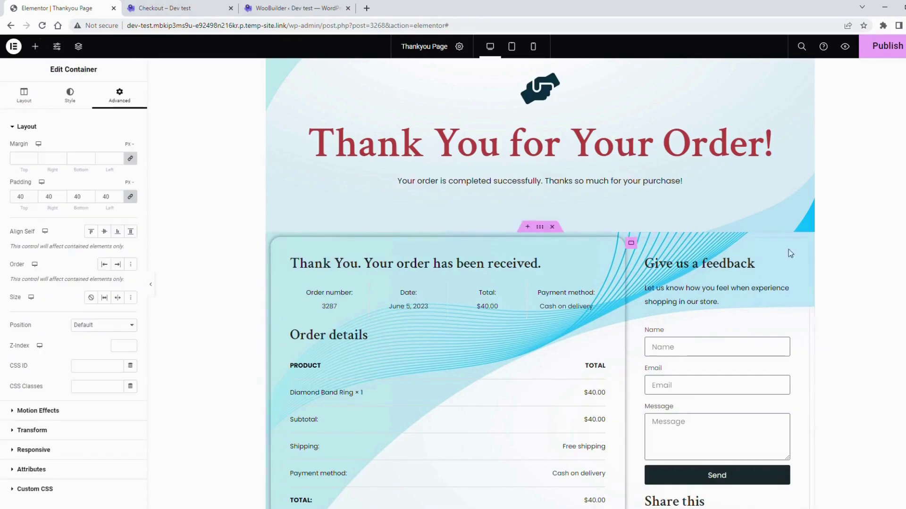
{"action": "left_click", "coordinate": [68, 95]}
{"action": "left_click", "coordinate": [54, 212]}
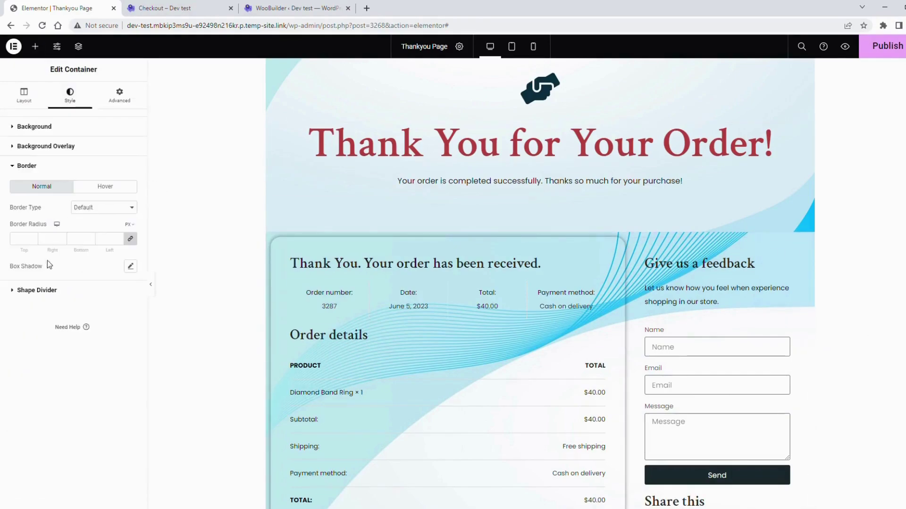
{"action": "left_click", "coordinate": [130, 268]}
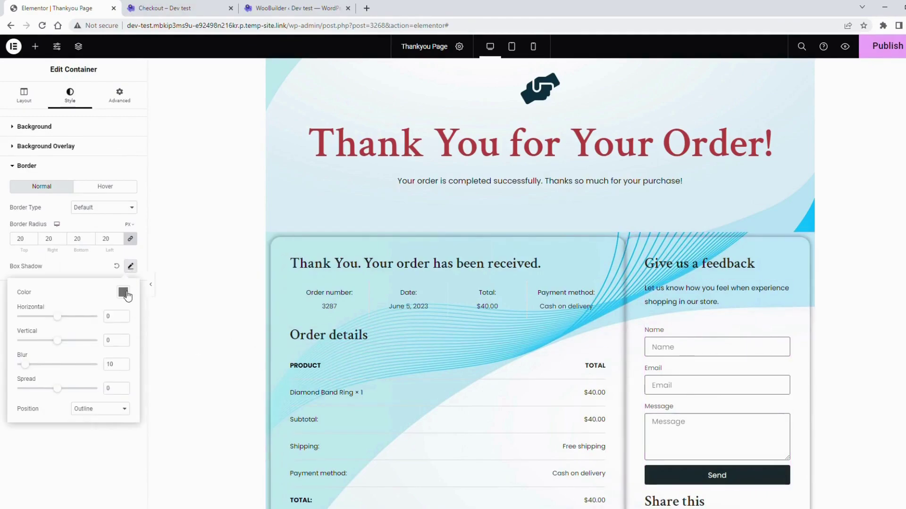
Drop a spacer between the order and feedback boxes, then delete it as misplaced
{"action": "left_click", "coordinate": [34, 45]}
{"action": "left_click", "coordinate": [55, 114]}
{"action": "type", "text": "spacer"}
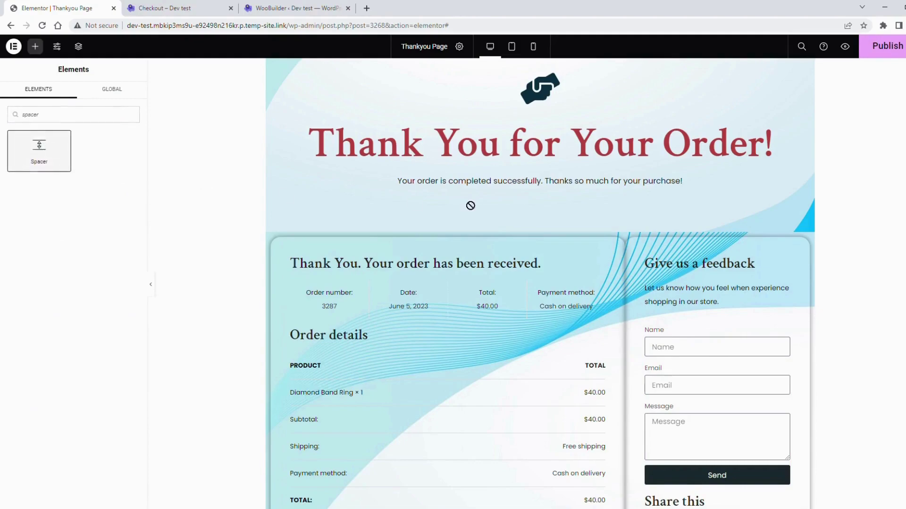
{"action": "left_click_drag", "start_coordinate": [40, 149], "coordinate": [628, 273]}
{"action": "mouse_move", "coordinate": [120, 157]}
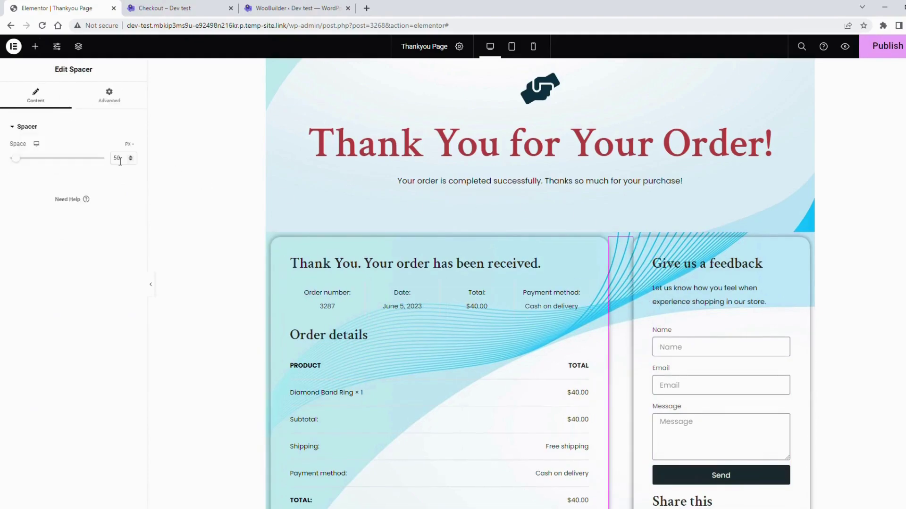
{"action": "key", "text": "Delete"}
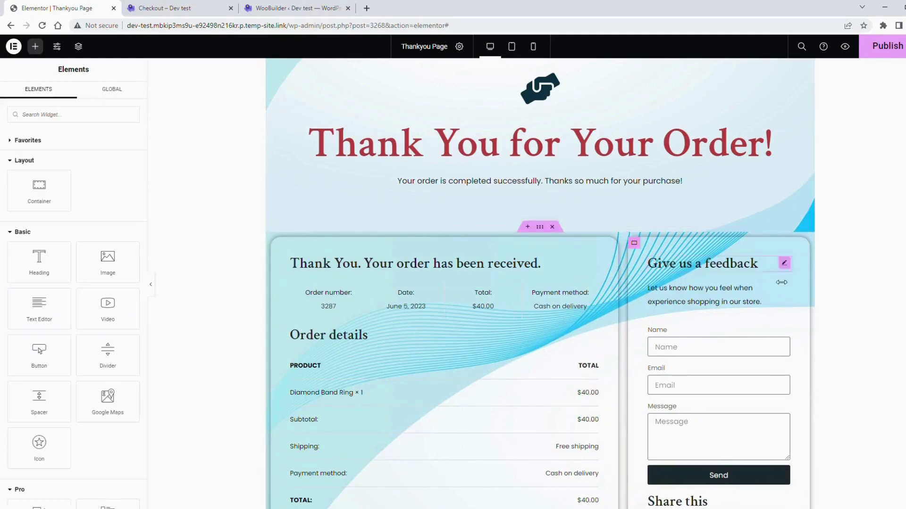
{"action": "scroll", "coordinate": [706, 302], "scroll_direction": "down", "scroll_amount": 2}
{"action": "scroll", "coordinate": [243, 228], "scroll_direction": "up", "scroll_amount": 4}
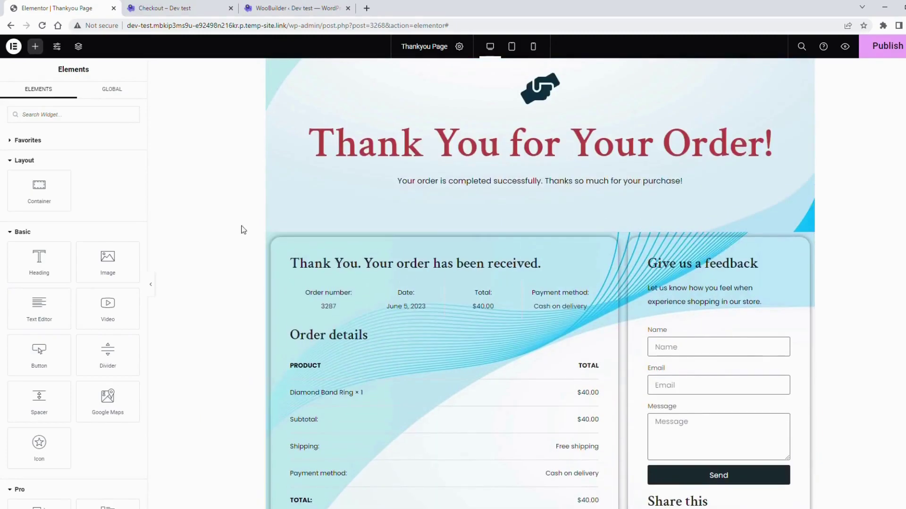
{"action": "scroll", "coordinate": [570, 344], "scroll_direction": "down", "scroll_amount": 3}
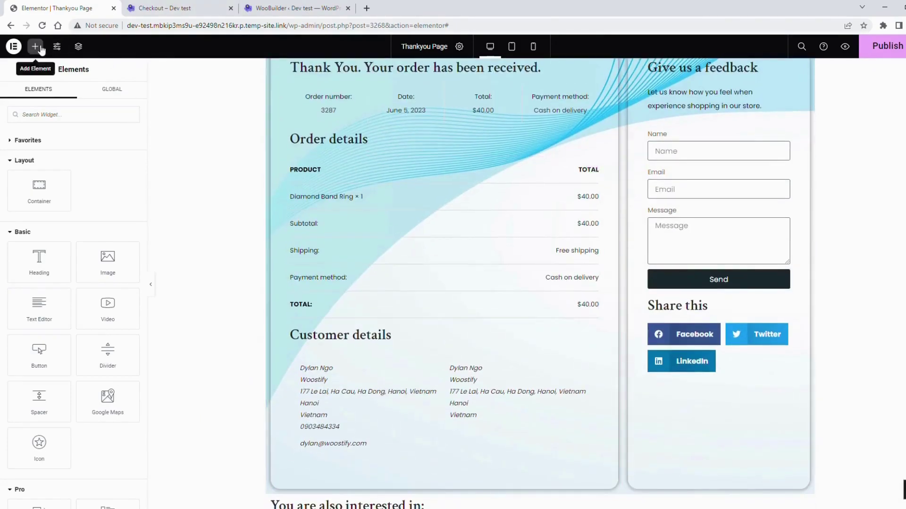
Place a spacer below the feedback form's Send button and set it to 30 px
{"action": "left_click", "coordinate": [37, 121]}
{"action": "type", "text": "sp"}
{"action": "left_click_drag", "start_coordinate": [41, 198], "coordinate": [699, 305]}
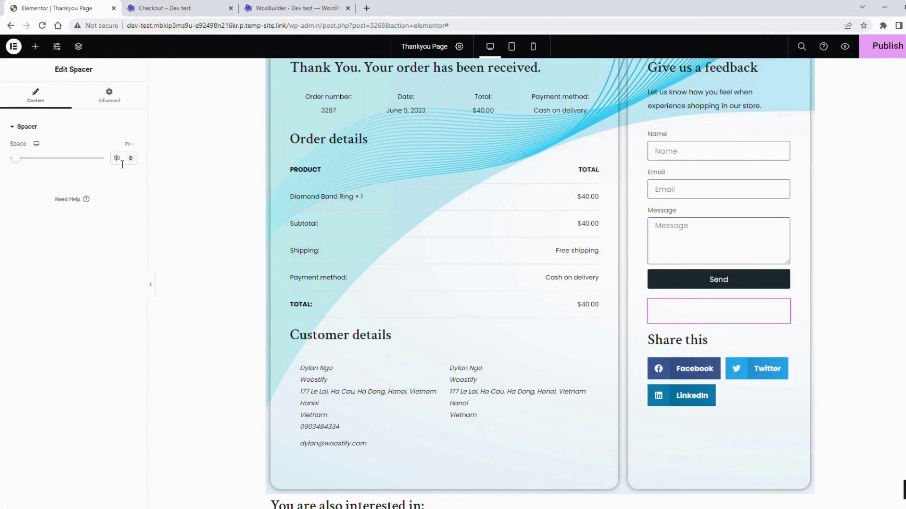
{"action": "left_click", "coordinate": [130, 160]}
{"action": "scroll", "coordinate": [693, 370], "scroll_direction": "up", "scroll_amount": 3}
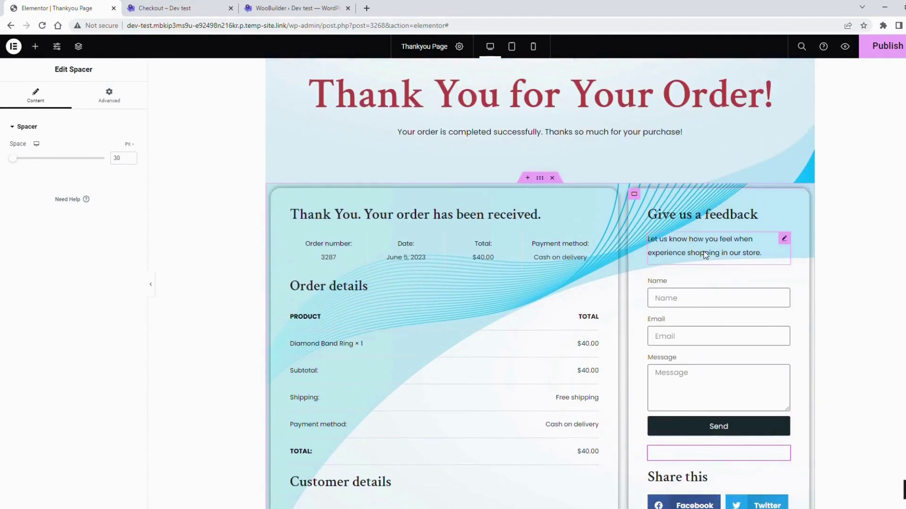
{"action": "scroll", "coordinate": [699, 356], "scroll_direction": "up", "scroll_amount": 3}
Set the header container's background image to Center Center, no-repeat and cover
{"action": "right_click", "coordinate": [273, 130]}
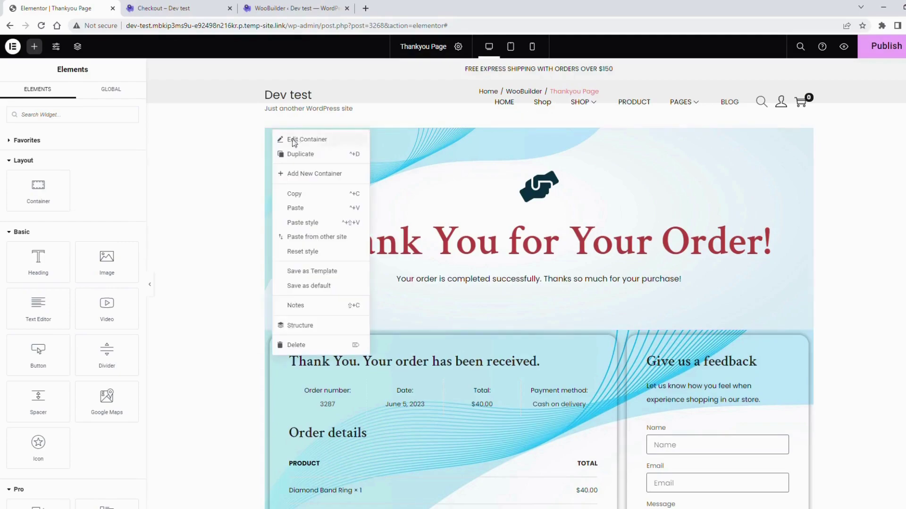
{"action": "left_click", "coordinate": [291, 140]}
{"action": "left_click", "coordinate": [112, 327]}
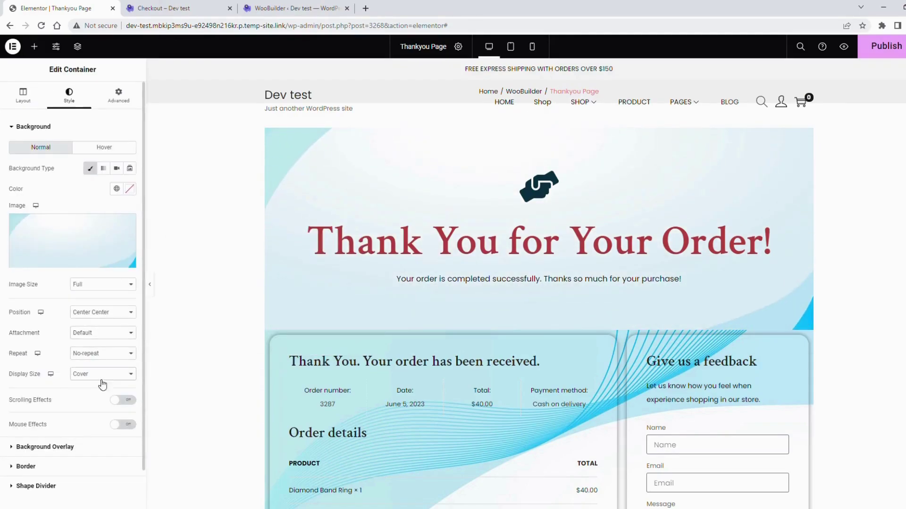
{"action": "left_click", "coordinate": [233, 328]}
{"action": "scroll", "coordinate": [480, 134], "scroll_direction": "down", "scroll_amount": 3}
Set the lower section's background image to Center Center, no-repeat and cover
{"action": "right_click", "coordinate": [485, 142]}
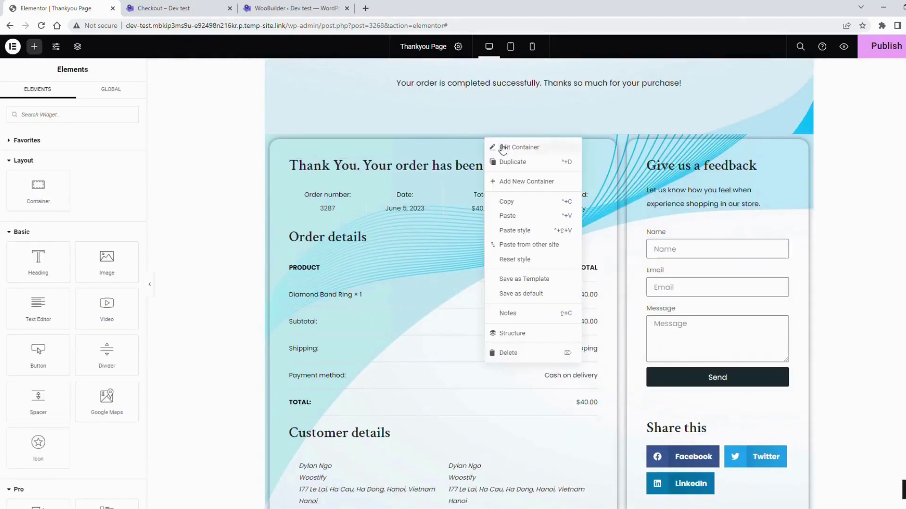
{"action": "left_click", "coordinate": [508, 148]}
{"action": "left_click", "coordinate": [103, 333]}
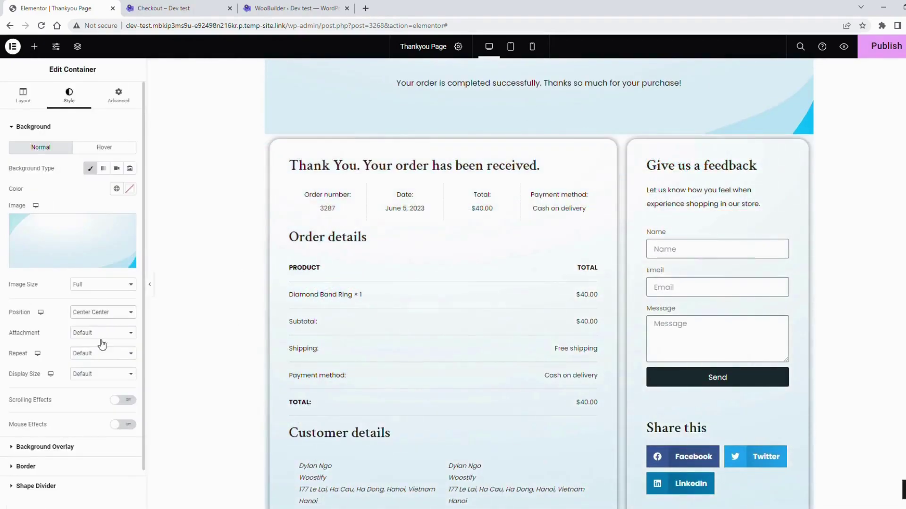
{"action": "left_click", "coordinate": [95, 378]}
{"action": "left_click", "coordinate": [94, 407]}
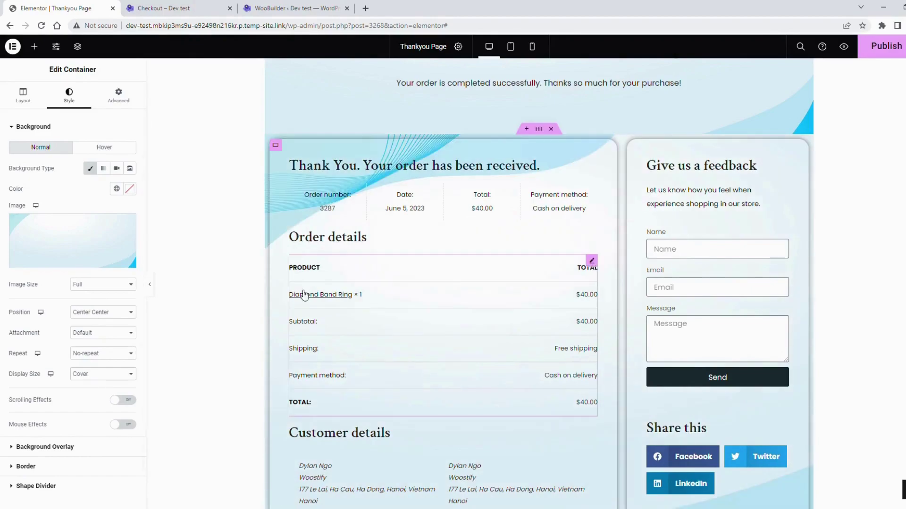
{"action": "scroll", "coordinate": [330, 288], "scroll_direction": "down", "scroll_amount": 1}
{"action": "scroll", "coordinate": [328, 288], "scroll_direction": "down", "scroll_amount": 5}
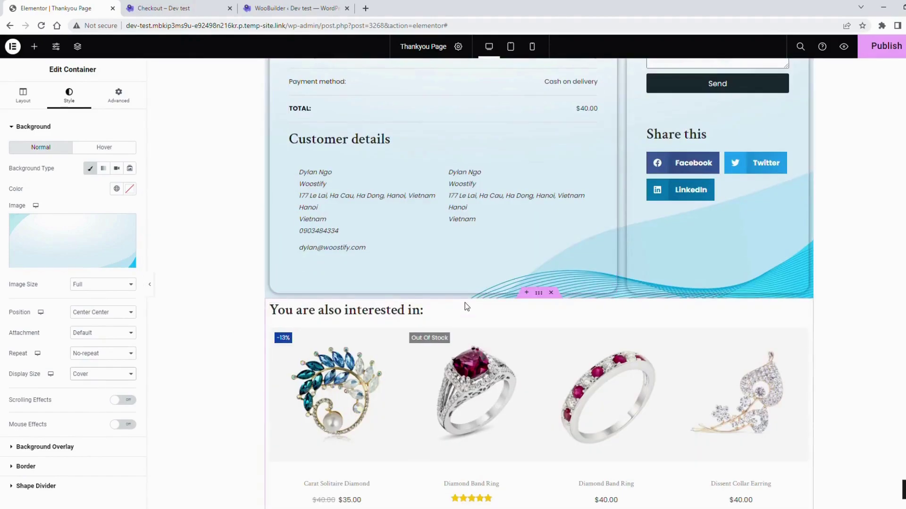
Limit the Woostify Products widget under 'You are also interested in:' to 4 products
{"action": "left_click", "coordinate": [465, 303]}
{"action": "scroll", "coordinate": [290, 200], "scroll_direction": "down", "scroll_amount": 2}
{"action": "scroll", "coordinate": [570, 303], "scroll_direction": "down", "scroll_amount": 1}
{"action": "right_click", "coordinate": [594, 309]}
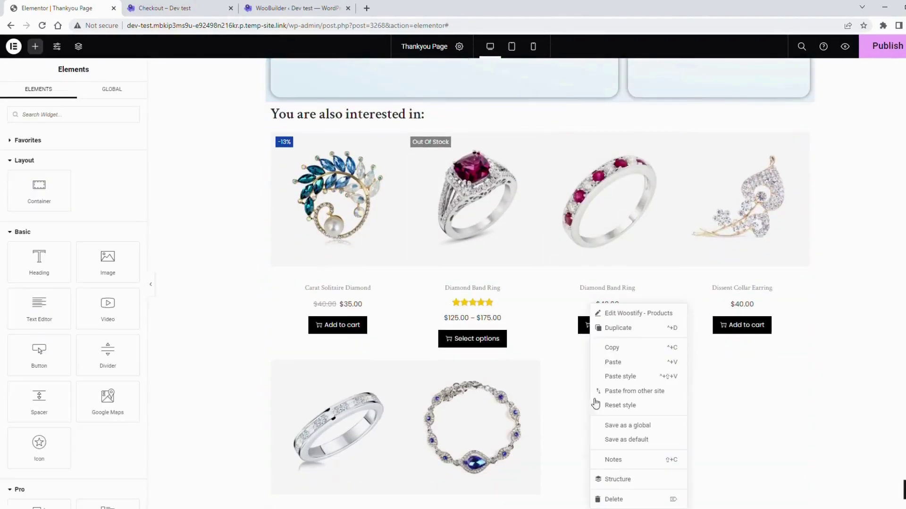
{"action": "left_click", "coordinate": [645, 316]}
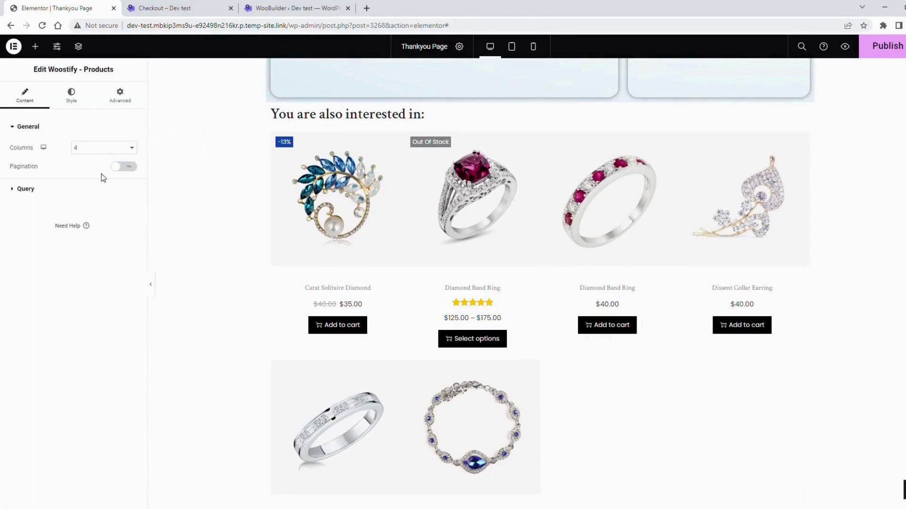
{"action": "left_click", "coordinate": [31, 189]}
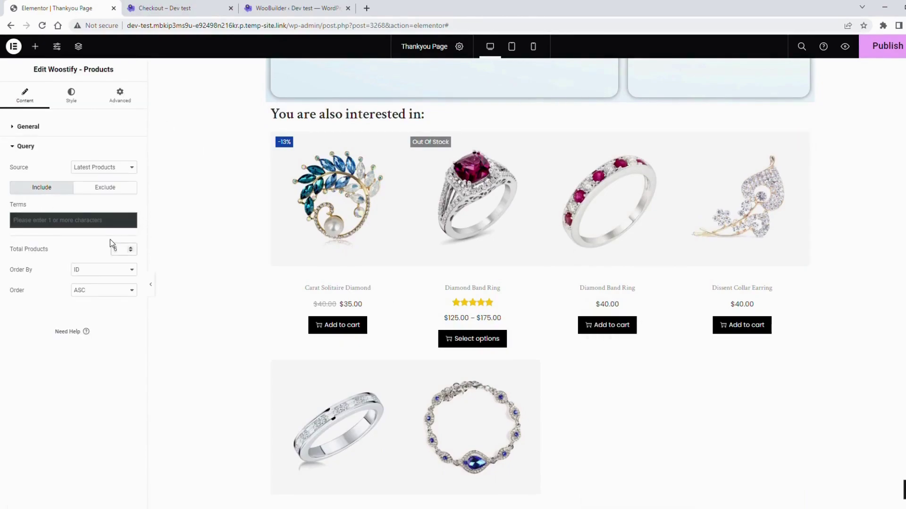
{"action": "type", "text": "4"}
{"action": "scroll", "coordinate": [260, 284], "scroll_direction": "up", "scroll_amount": 3}
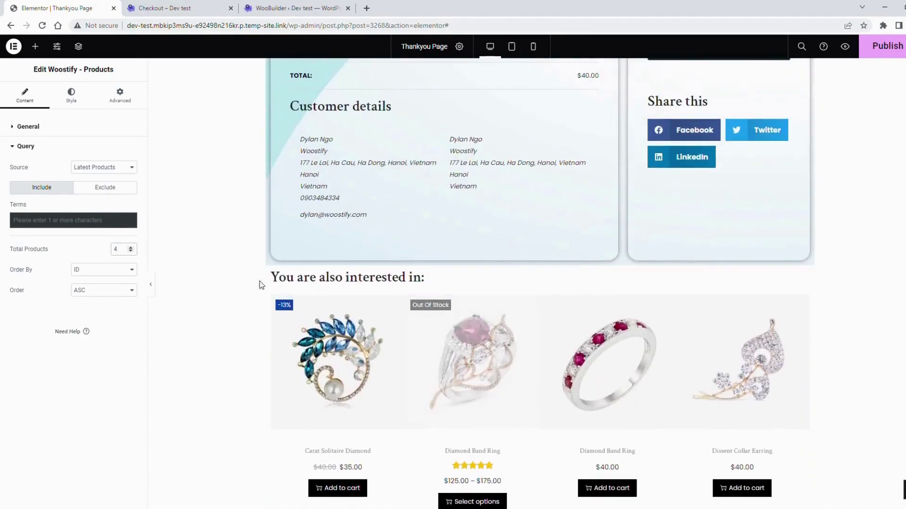
Give the related products container a classic background using the first library image
{"action": "right_click", "coordinate": [466, 288]}
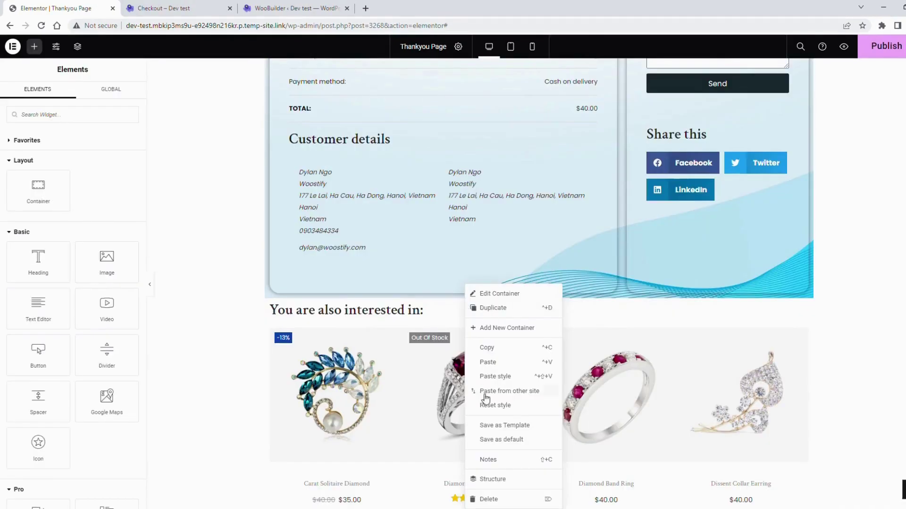
{"action": "left_click", "coordinate": [499, 295]}
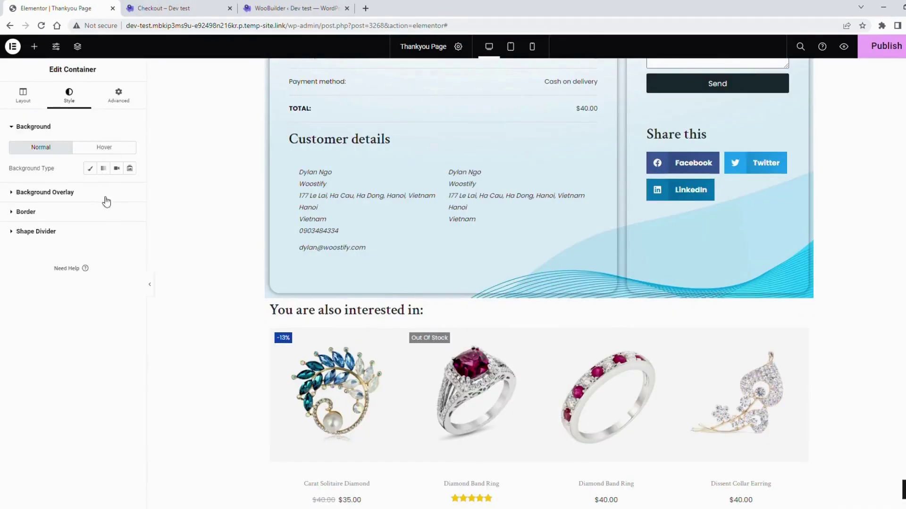
{"action": "left_click", "coordinate": [91, 168]}
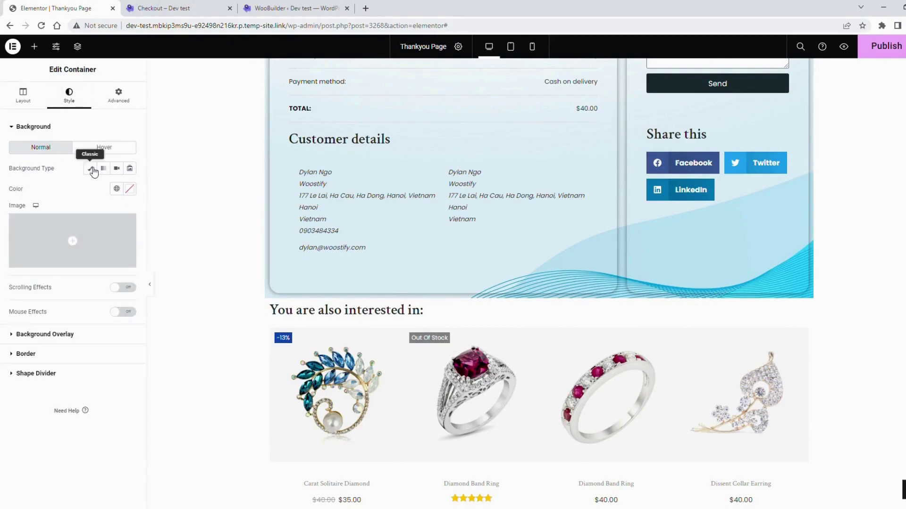
{"action": "left_click", "coordinate": [75, 244]}
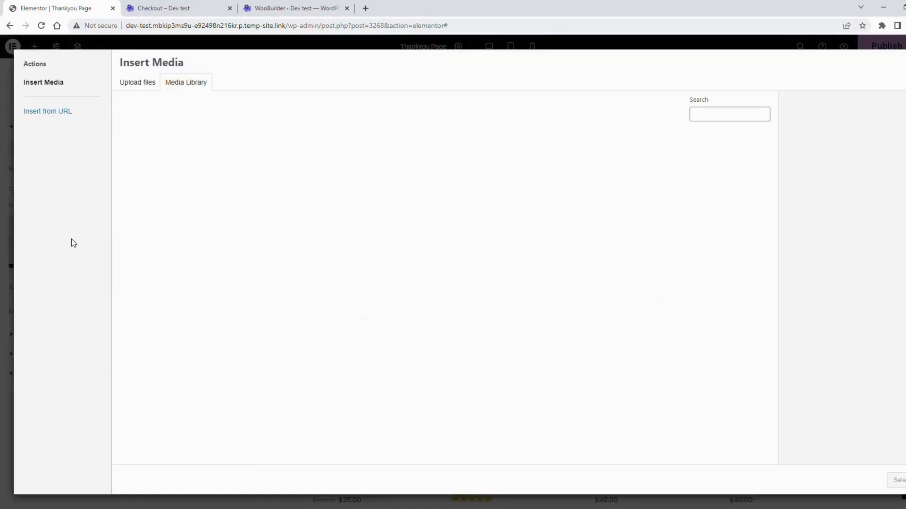
{"action": "left_click", "coordinate": [151, 165]}
{"action": "left_click", "coordinate": [893, 479]}
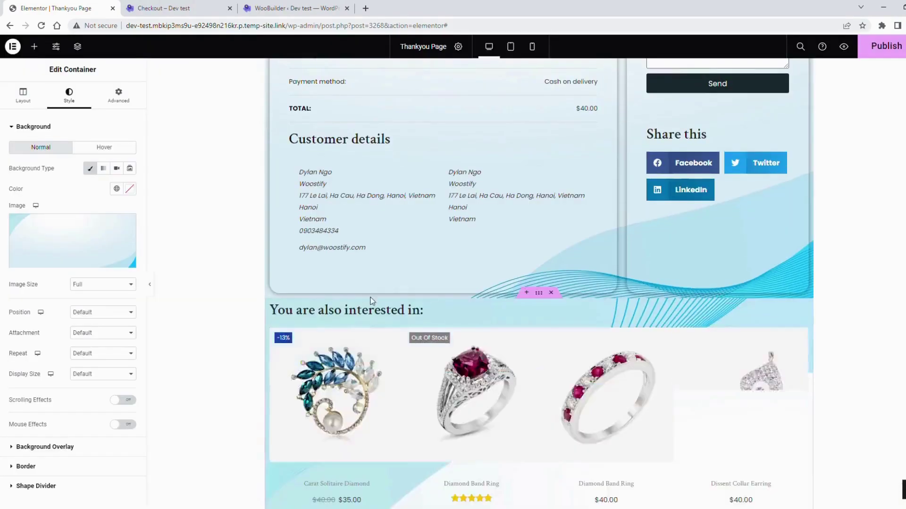
Set that section's background image to Center Center, no-repeat and cover
{"action": "right_click", "coordinate": [274, 306]}
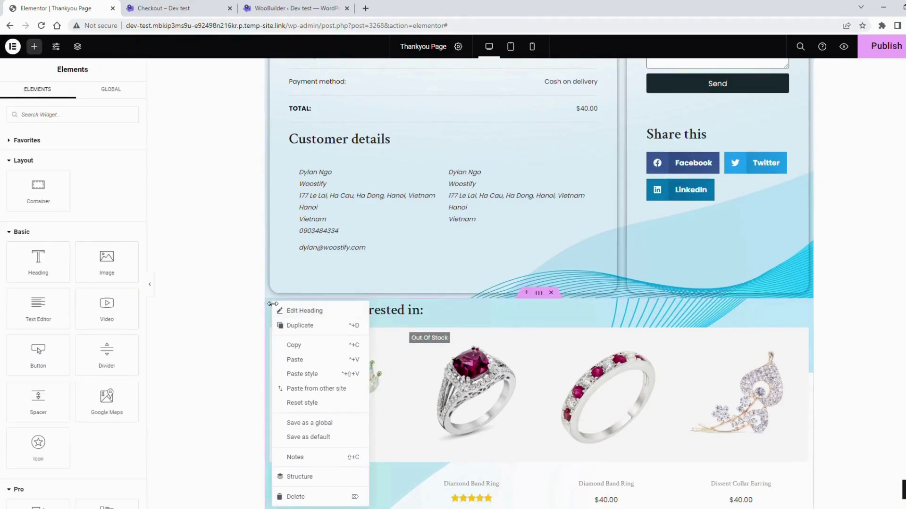
{"action": "right_click", "coordinate": [304, 290]}
{"action": "left_click", "coordinate": [303, 295]}
{"action": "left_click", "coordinate": [104, 332]}
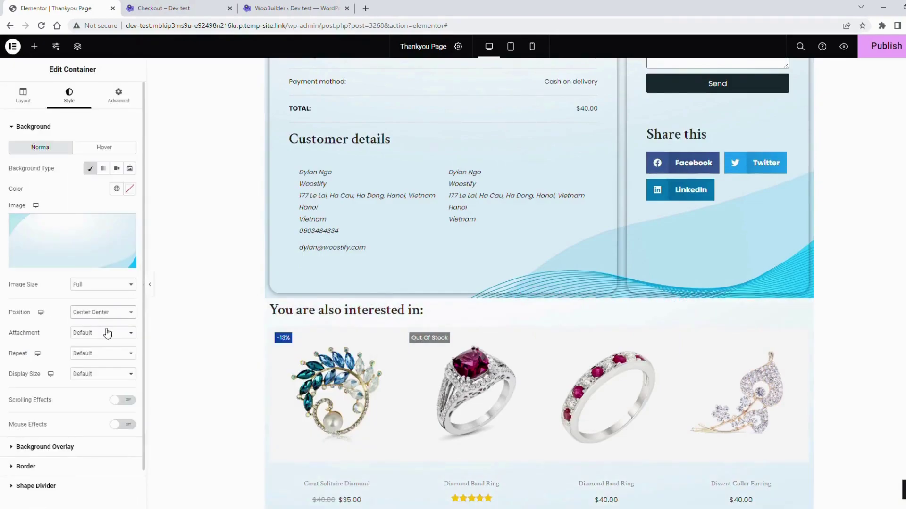
{"action": "left_click", "coordinate": [96, 366]}
{"action": "left_click", "coordinate": [94, 401]}
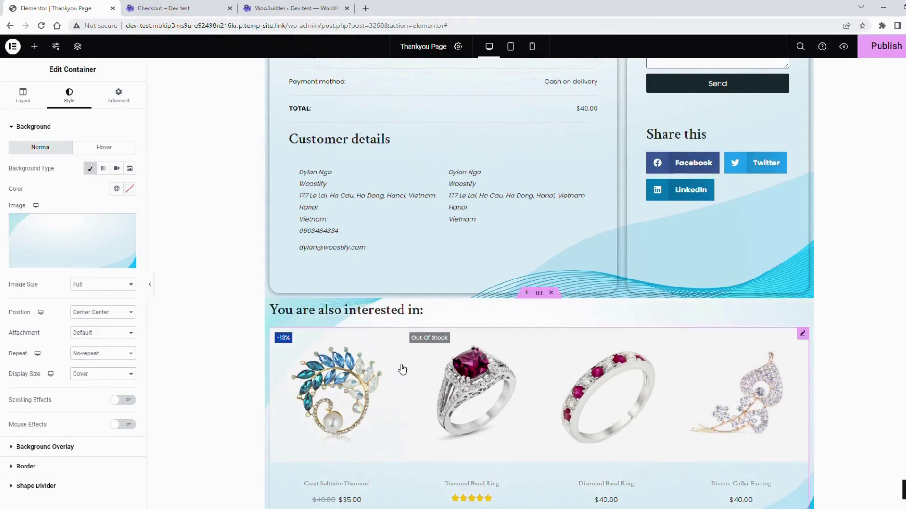
{"action": "scroll", "coordinate": [456, 351], "scroll_direction": "down", "scroll_amount": 3}
{"action": "scroll", "coordinate": [456, 351], "scroll_direction": "up", "scroll_amount": 2}
{"action": "left_click", "coordinate": [119, 96]}
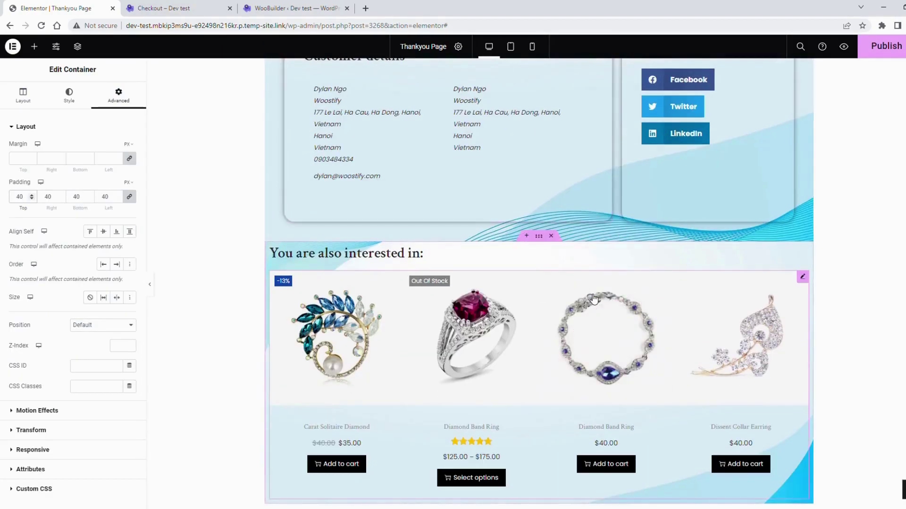
Place a spacer above the related products heading
{"action": "left_click", "coordinate": [36, 47]}
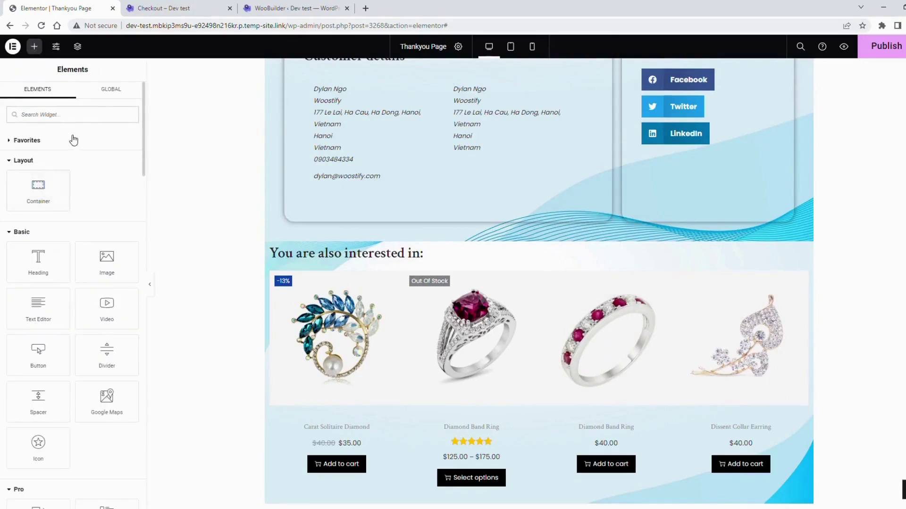
{"action": "type", "text": "spac"}
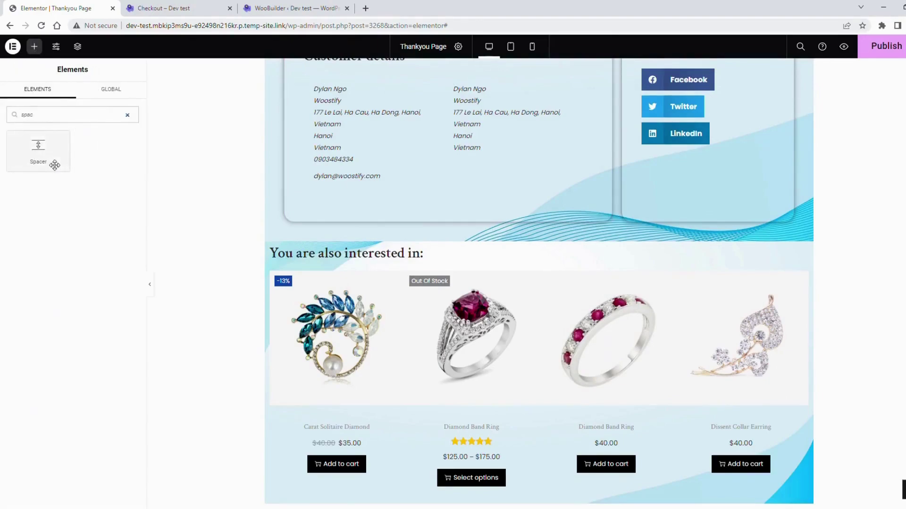
{"action": "mouse_move", "coordinate": [55, 163]}
{"action": "left_mouse_down"}
{"action": "mouse_move", "coordinate": [70, 177]}
{"action": "mouse_move", "coordinate": [482, 303]}
{"action": "left_mouse_up"}
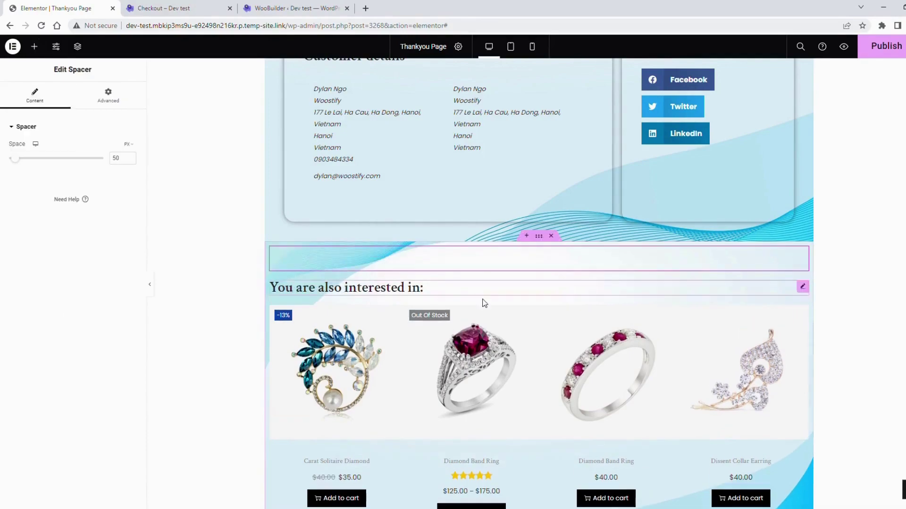
{"action": "left_click", "coordinate": [815, 299]}
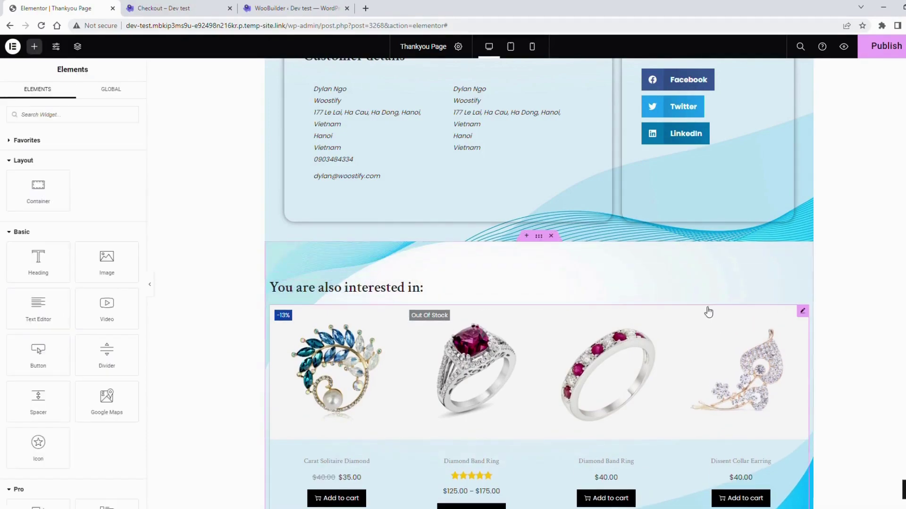
{"action": "scroll", "coordinate": [704, 309], "scroll_direction": "down", "scroll_amount": 2}
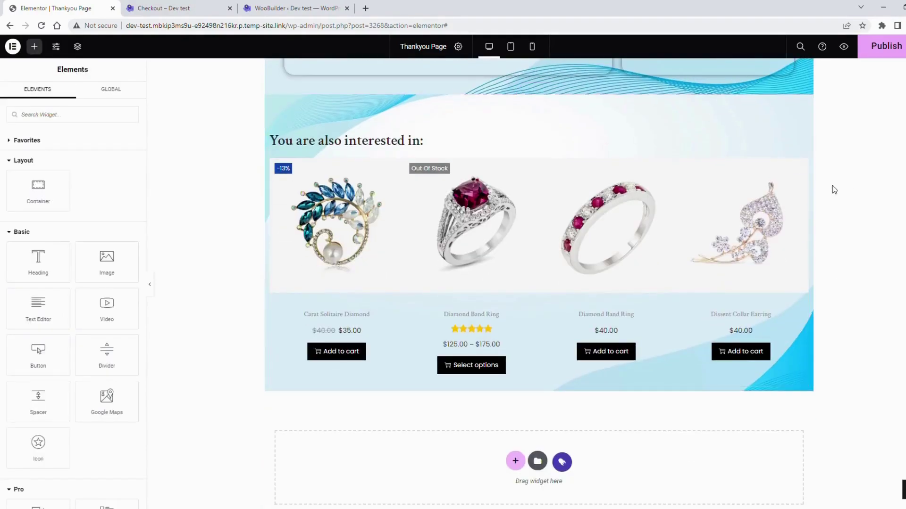
{"action": "mouse_move", "coordinate": [538, 258]}
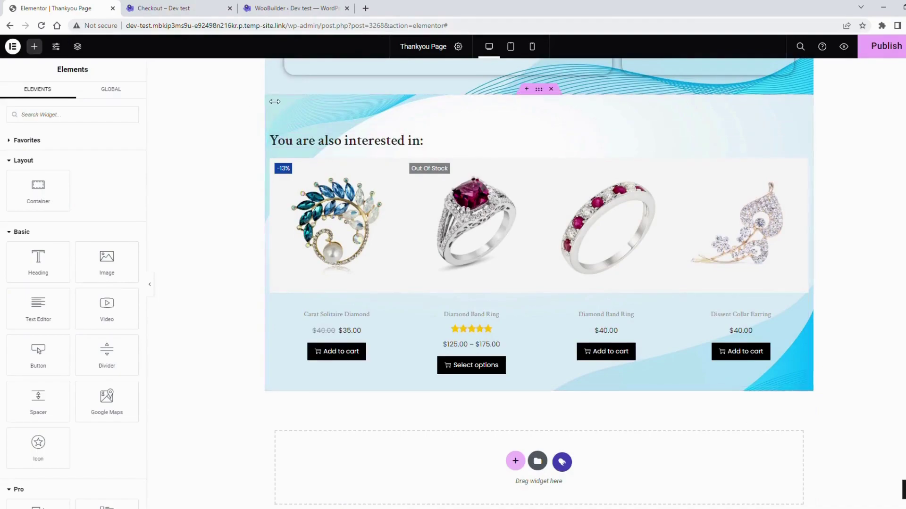
Set the related products section's padding to 40 px on all sides
{"action": "right_click", "coordinate": [269, 101]}
{"action": "left_click", "coordinate": [296, 107]}
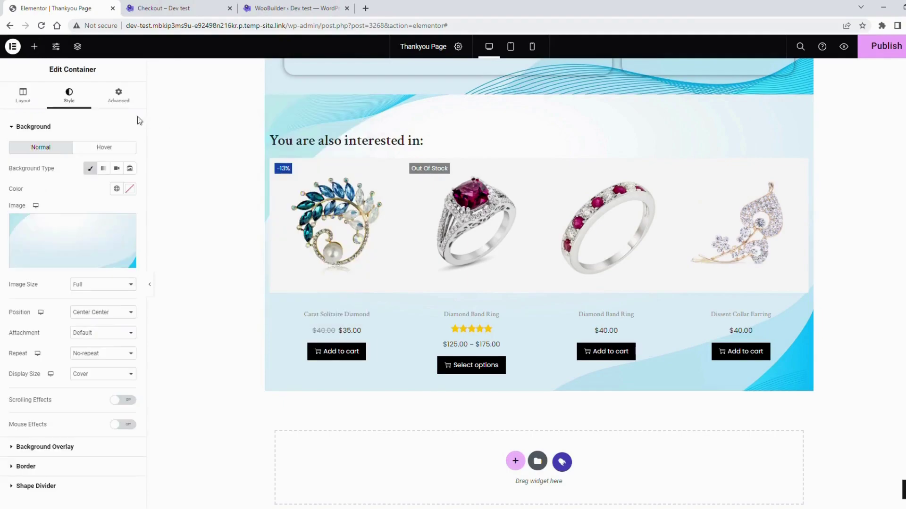
{"action": "left_click", "coordinate": [122, 97]}
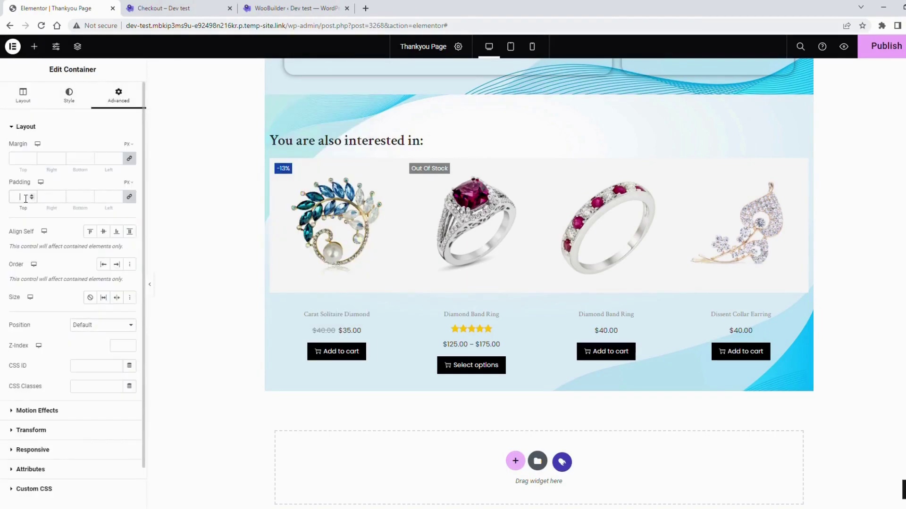
{"action": "type", "text": "40"}
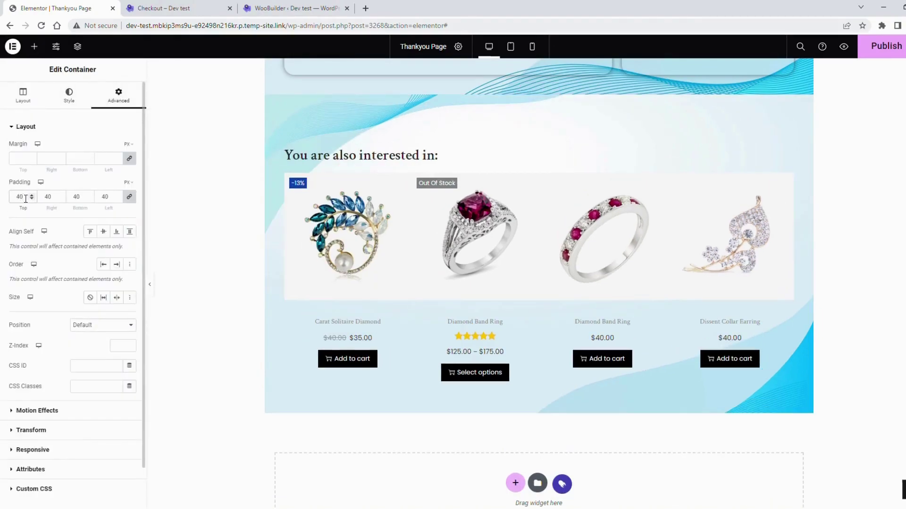
{"action": "scroll", "coordinate": [311, 182], "scroll_direction": "up", "scroll_amount": 1}
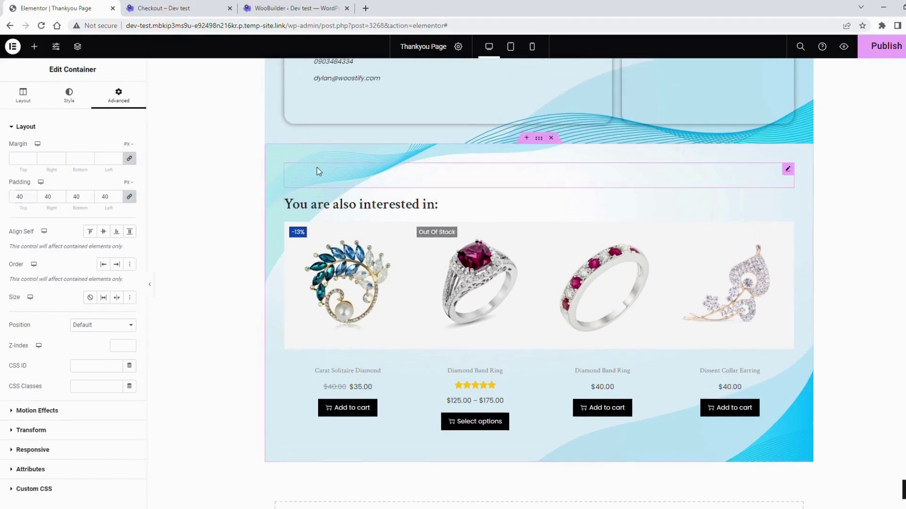
{"action": "left_click", "coordinate": [316, 167]}
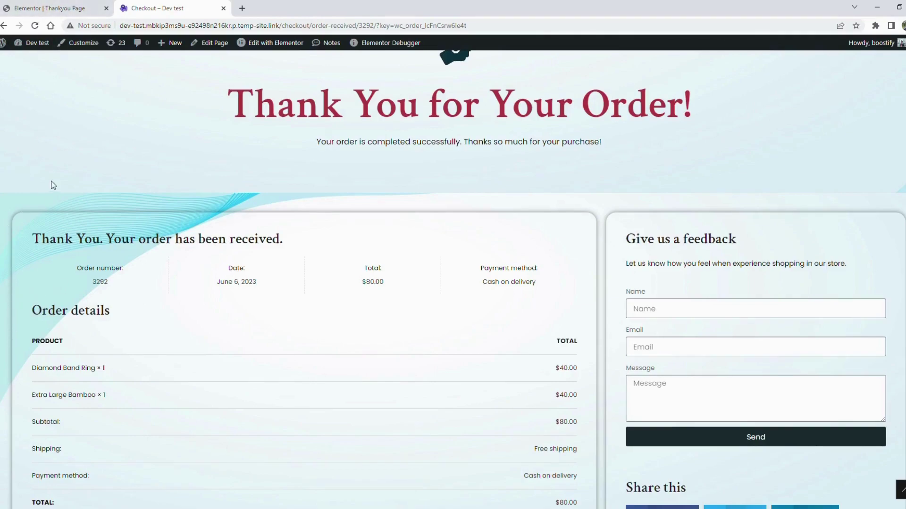
Box the main container at 1200 px, publish the page, and view the order-received page
{"action": "left_click", "coordinate": [49, 8]}
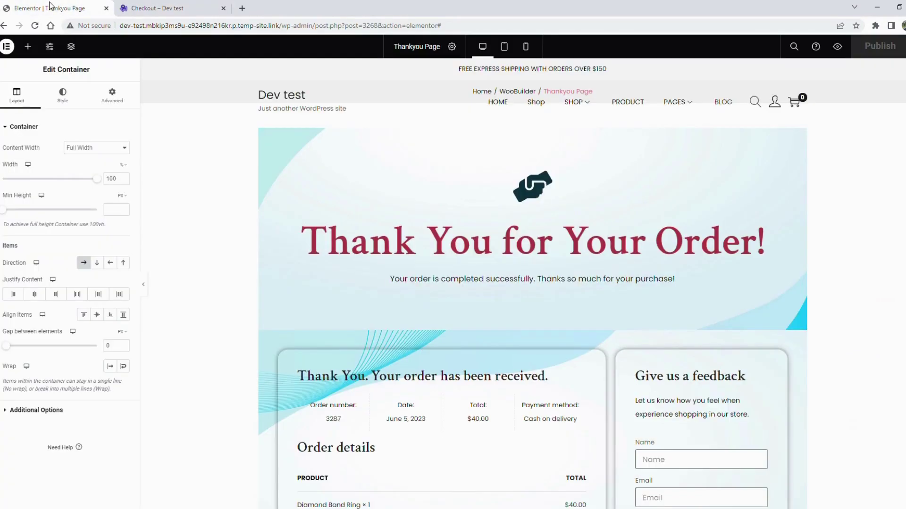
{"action": "right_click", "coordinate": [275, 336]}
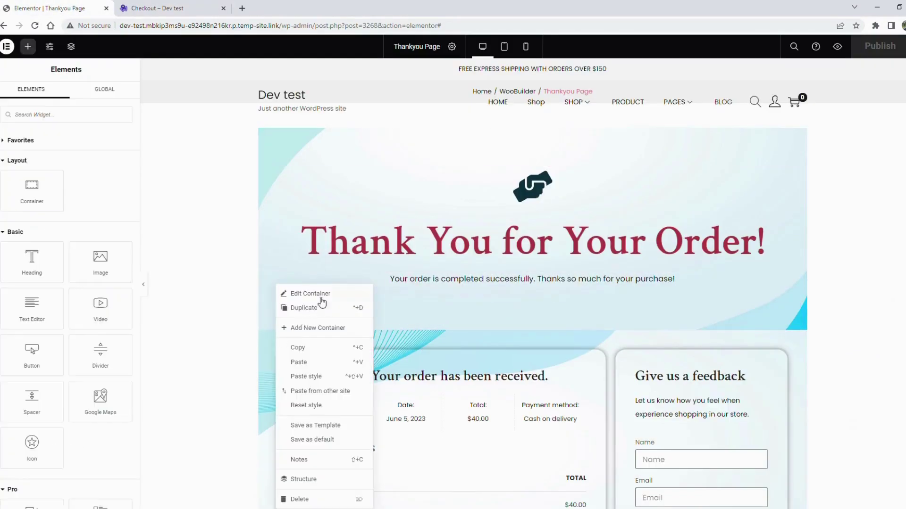
{"action": "left_click", "coordinate": [305, 293]}
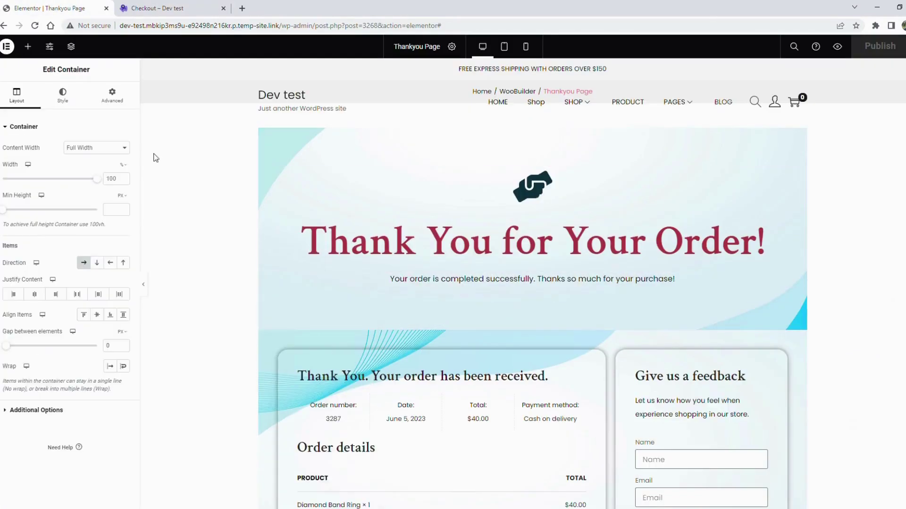
{"action": "left_click", "coordinate": [89, 160]}
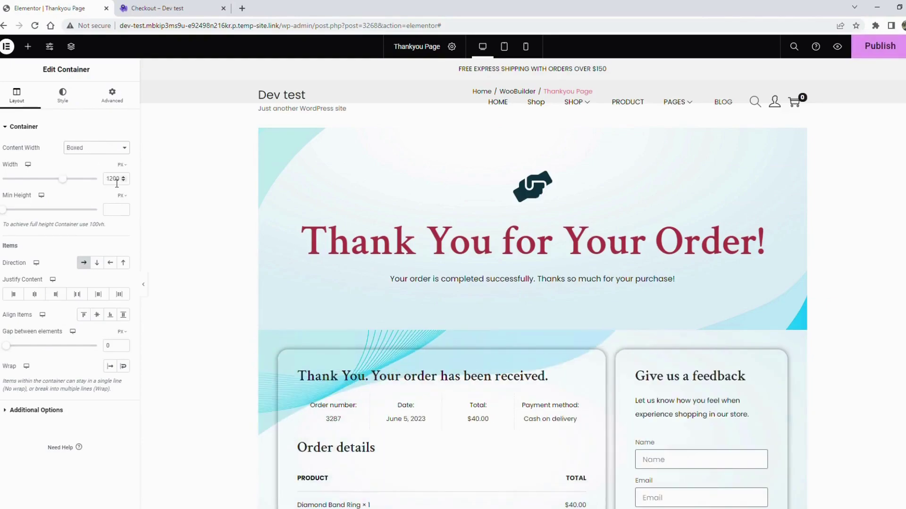
{"action": "type", "text": "1200"}
{"action": "left_click", "coordinate": [881, 50]}
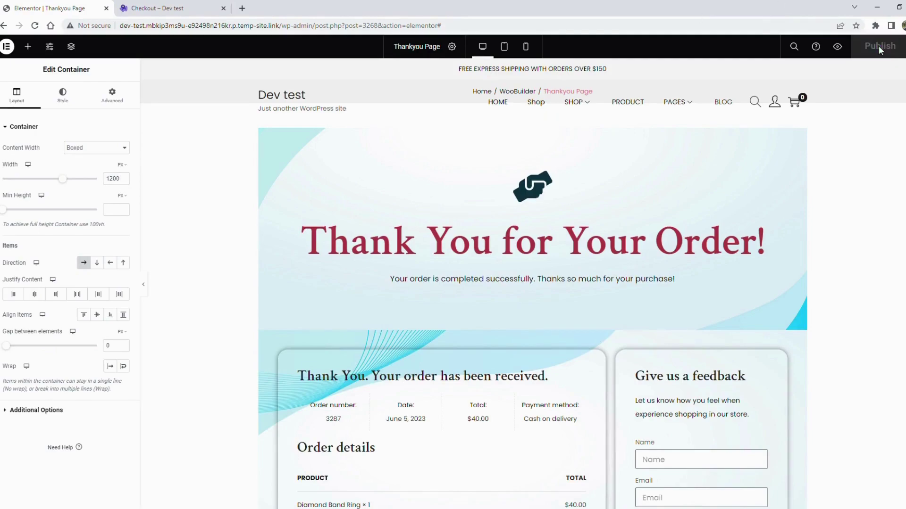
{"action": "left_click", "coordinate": [146, 5]}
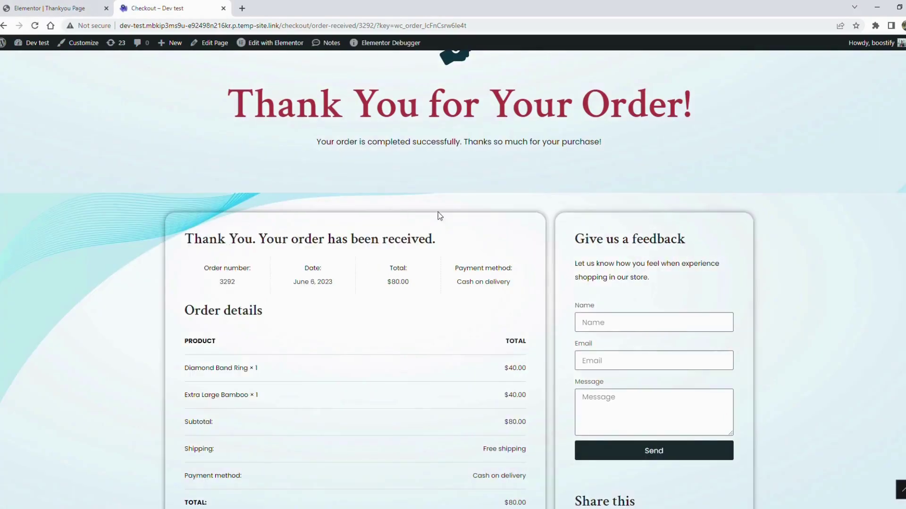
{"action": "scroll", "coordinate": [740, 242], "scroll_direction": "down", "scroll_amount": 3}
{"action": "scroll", "coordinate": [741, 243], "scroll_direction": "down", "scroll_amount": 3}
{"action": "scroll", "coordinate": [740, 243], "scroll_direction": "down", "scroll_amount": 2}
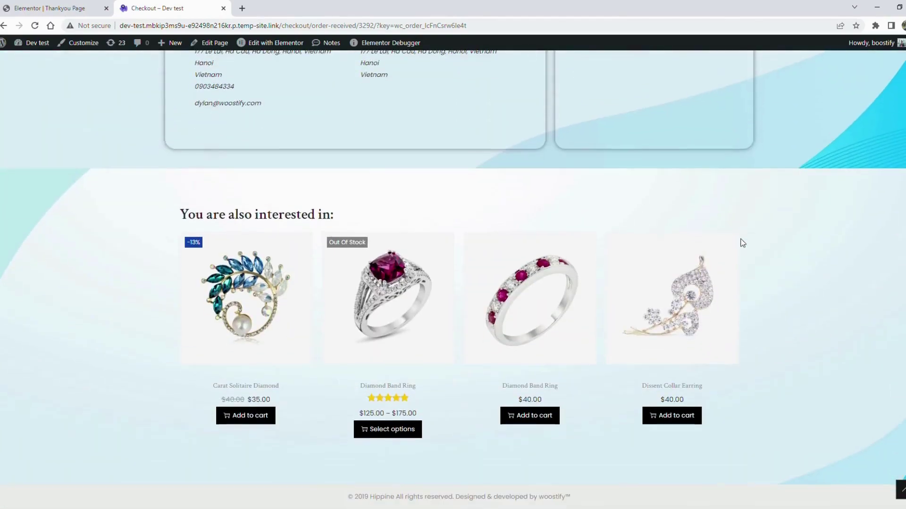
{"action": "scroll", "coordinate": [741, 243], "scroll_direction": "up", "scroll_amount": 2}
{"action": "scroll", "coordinate": [740, 243], "scroll_direction": "up", "scroll_amount": 2}
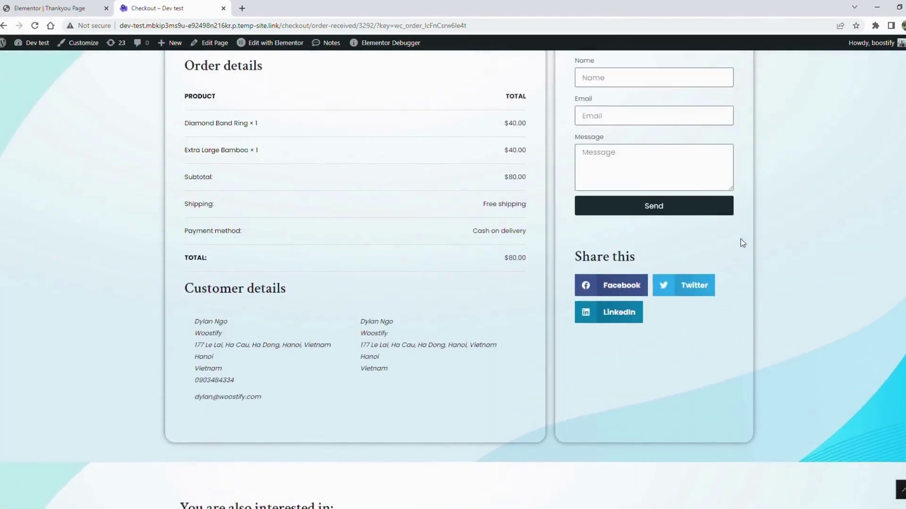
{"action": "scroll", "coordinate": [741, 242], "scroll_direction": "up", "scroll_amount": 3}
{"action": "scroll", "coordinate": [741, 242], "scroll_direction": "up", "scroll_amount": 3}
{"action": "scroll", "coordinate": [573, 276], "scroll_direction": "down", "scroll_amount": 1}
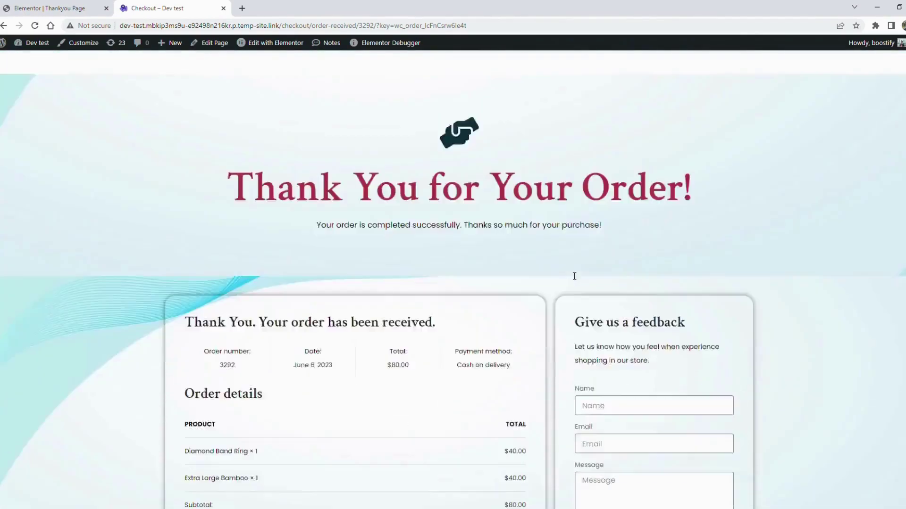
{"action": "scroll", "coordinate": [574, 276], "scroll_direction": "down", "scroll_amount": 4}
{"action": "scroll", "coordinate": [572, 275], "scroll_direction": "down", "scroll_amount": 2}
{"action": "scroll", "coordinate": [572, 275], "scroll_direction": "down", "scroll_amount": 2}
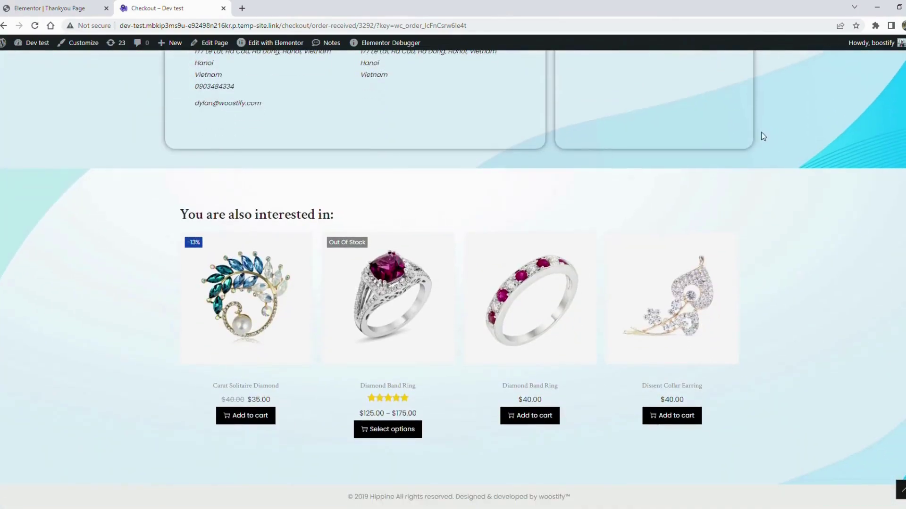